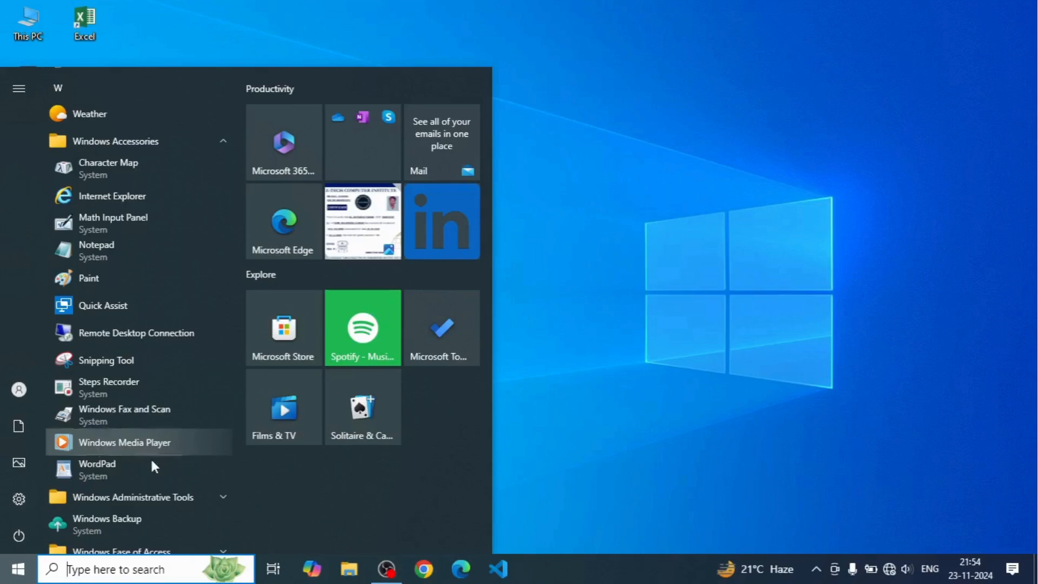
# - Open Computer Management from the Windows Administrative Tools and maximize its window
pyautogui.scroll(-3, 156, 449)
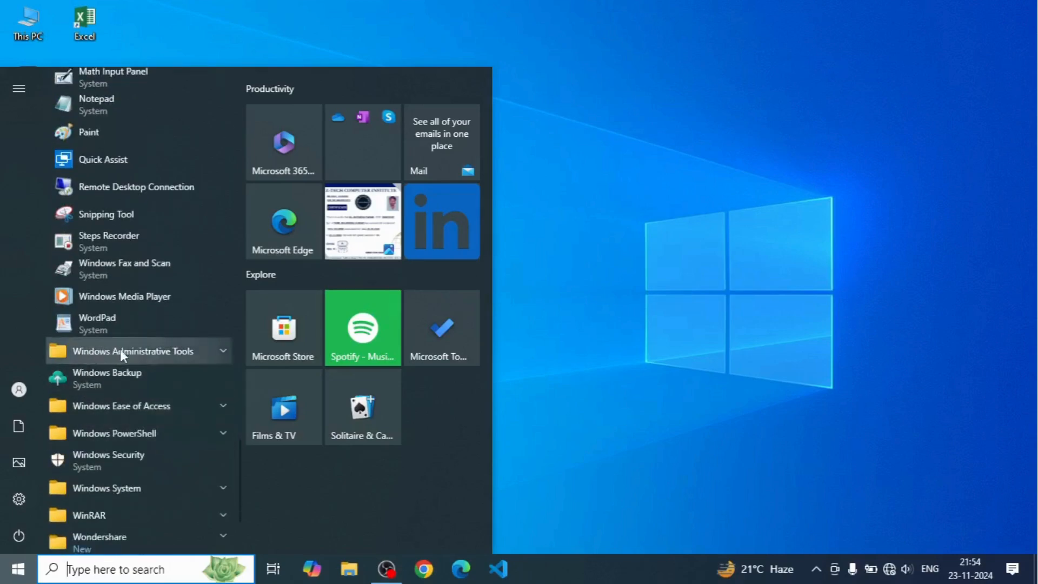
pyautogui.click(218, 353)
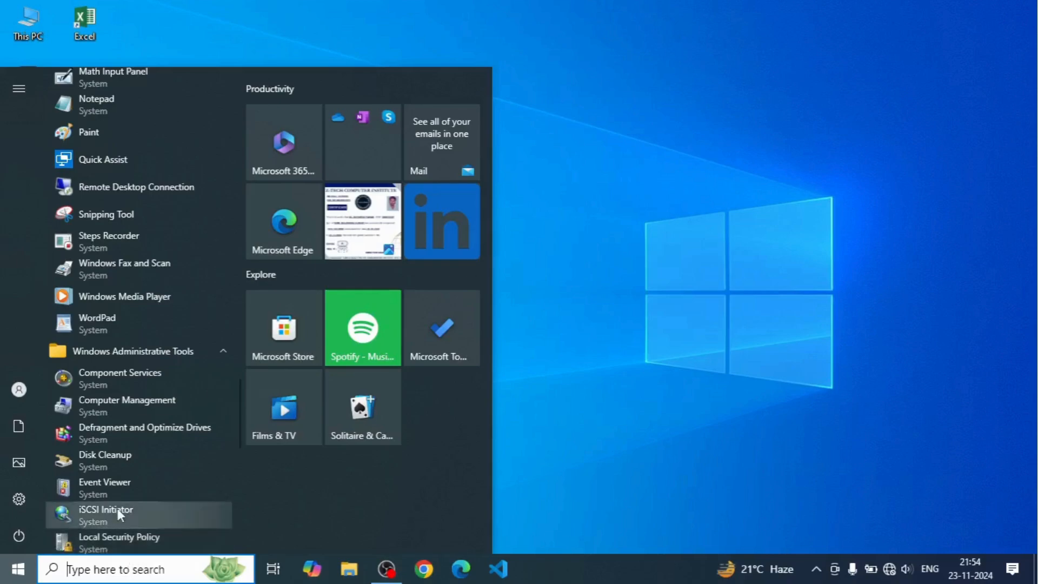
pyautogui.click(110, 407)
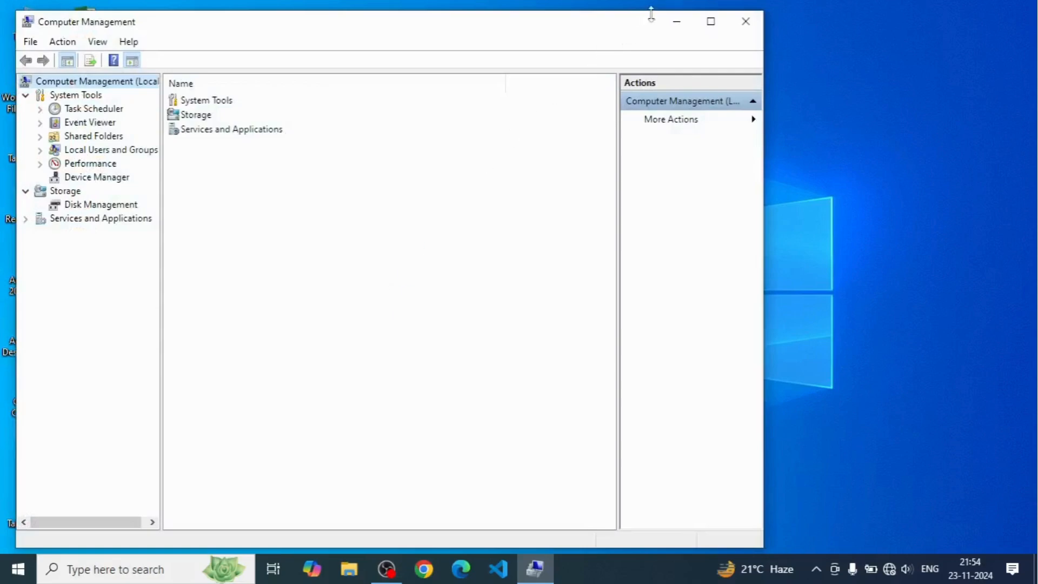
pyautogui.click(712, 21)
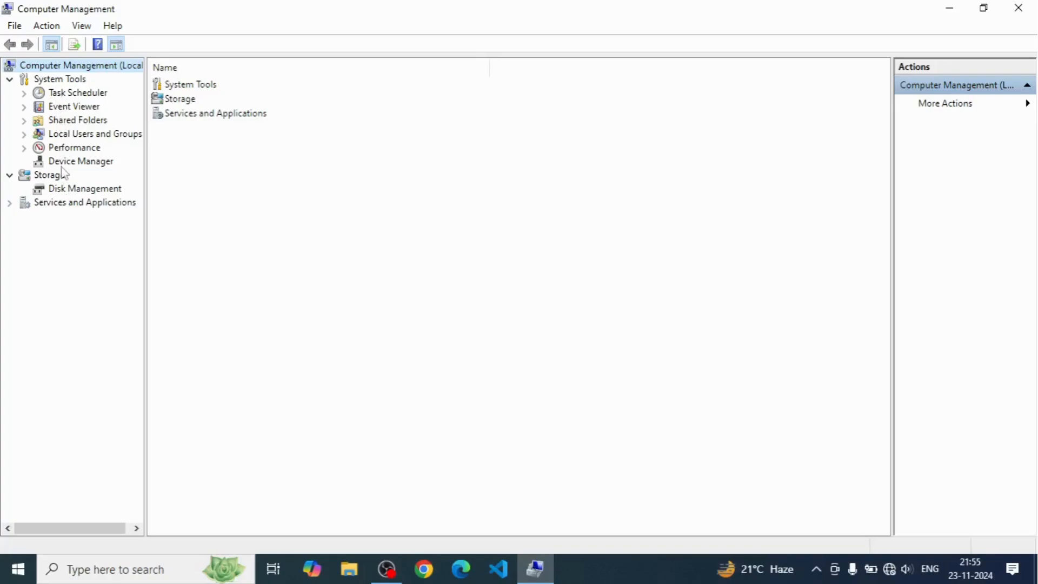
# - View the properties of the Remote Desktop Users group under Local Users and Groups, closing them without changes
pyautogui.click(64, 139)
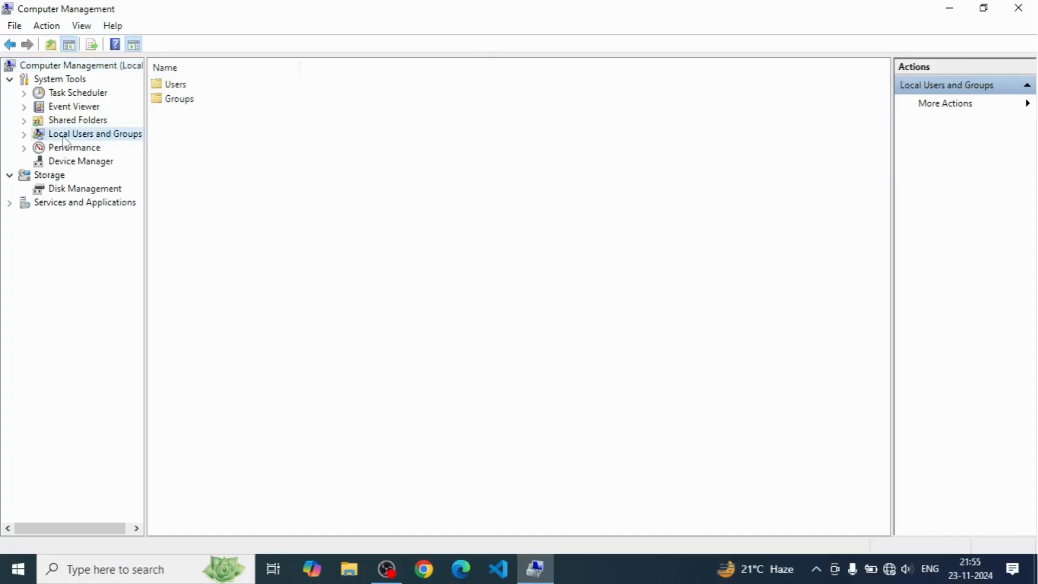
pyautogui.doubleClick(170, 103)
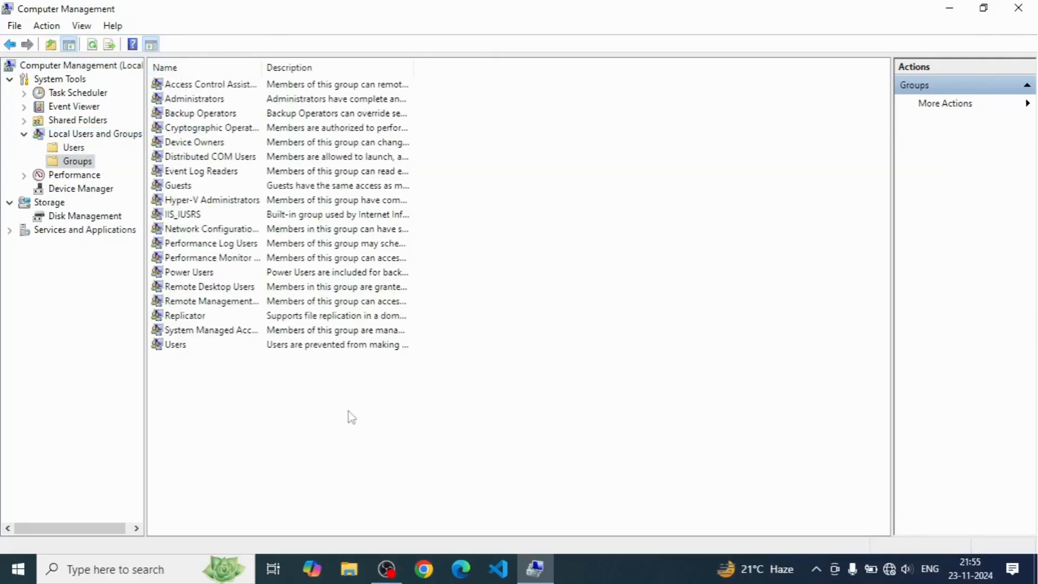
pyautogui.doubleClick(188, 290)
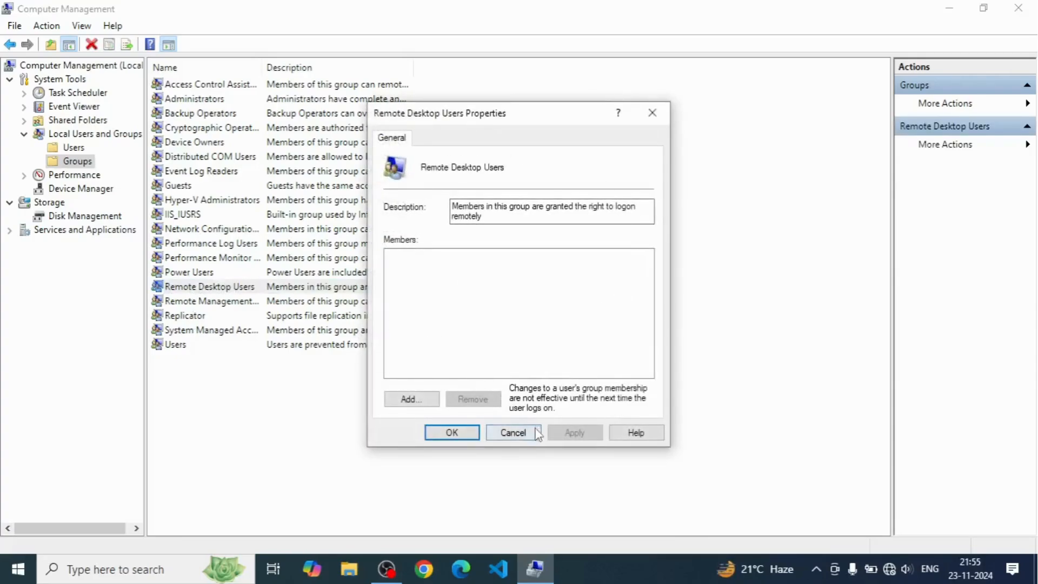
pyautogui.click(514, 433)
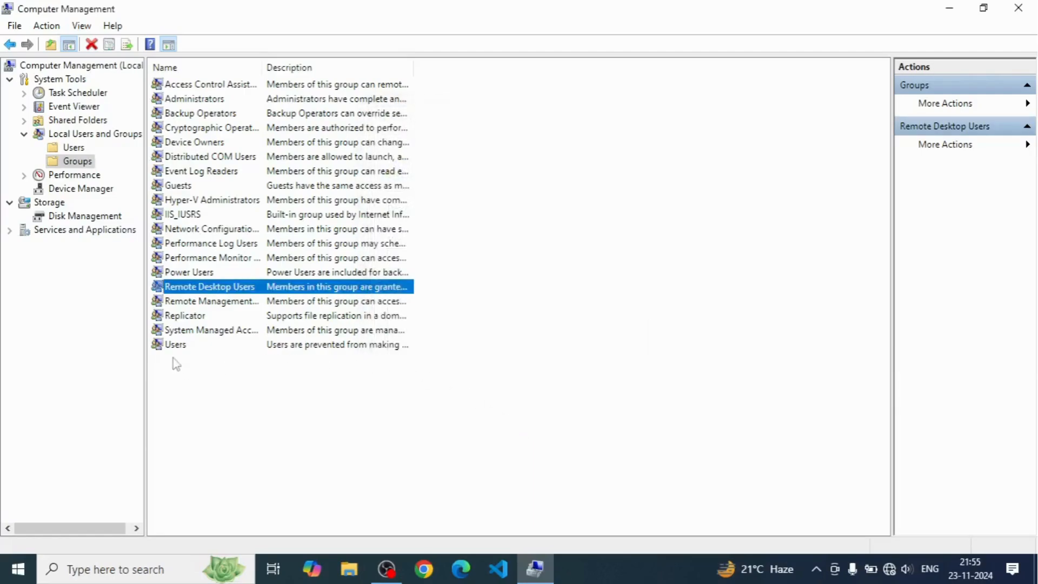
# - View the disk volumes in Disk Management and the matching drives under This PC in File Explorer
pyautogui.click(75, 217)
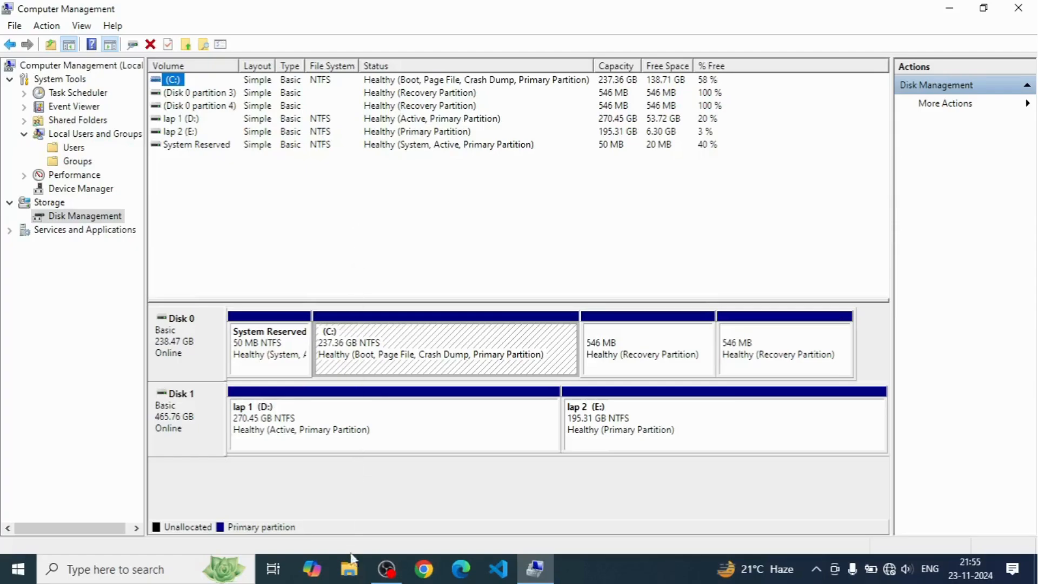
pyautogui.click(349, 572)
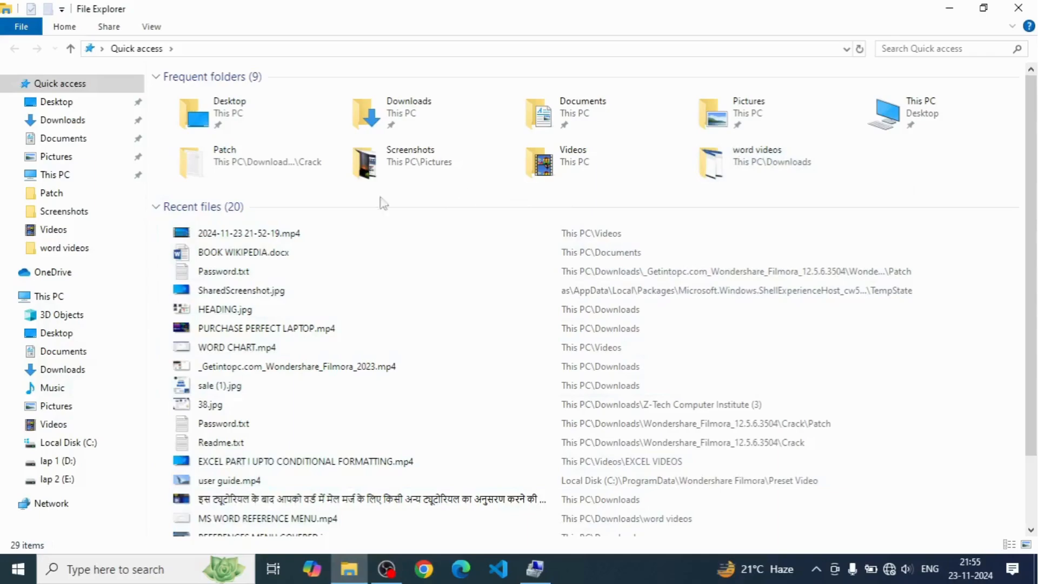
pyautogui.click(43, 297)
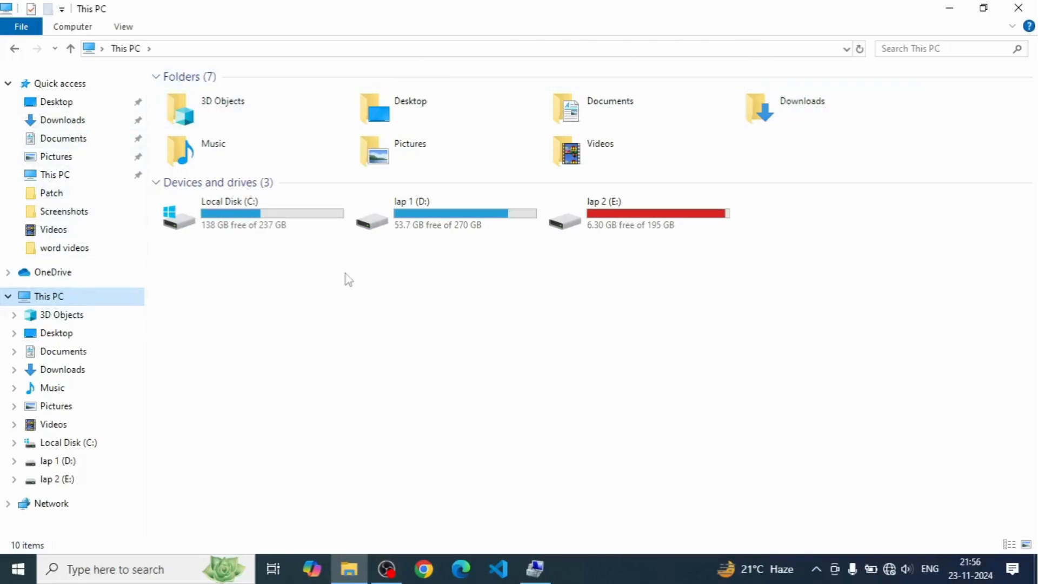
pyautogui.click(231, 226)
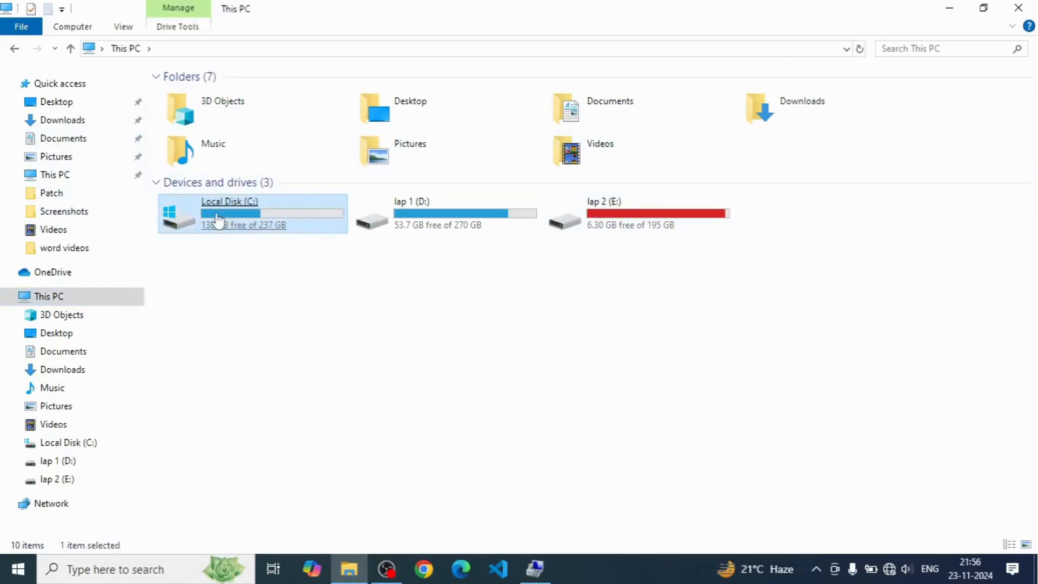
pyautogui.click(259, 299)
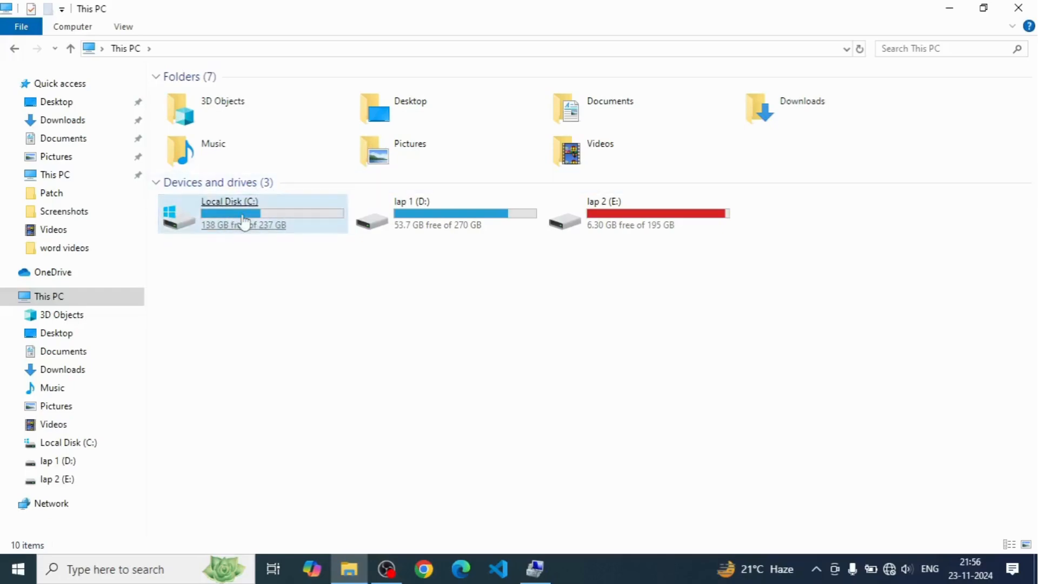
pyautogui.moveTo(238, 217)
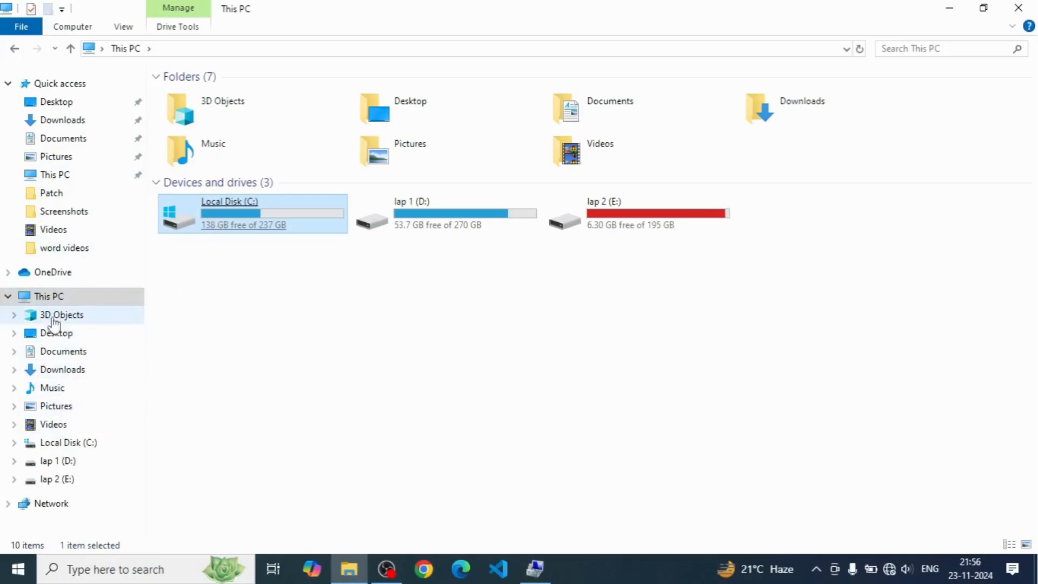
# - Look inside the Tally folder on Local Disk (C:) and return to This PC
pyautogui.doubleClick(206, 225)
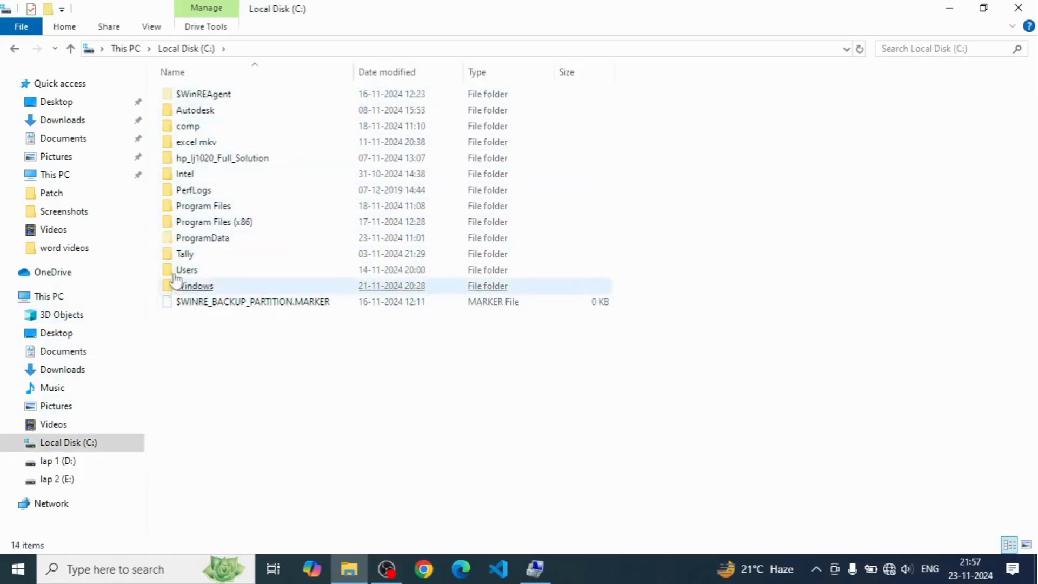
pyautogui.doubleClick(180, 256)
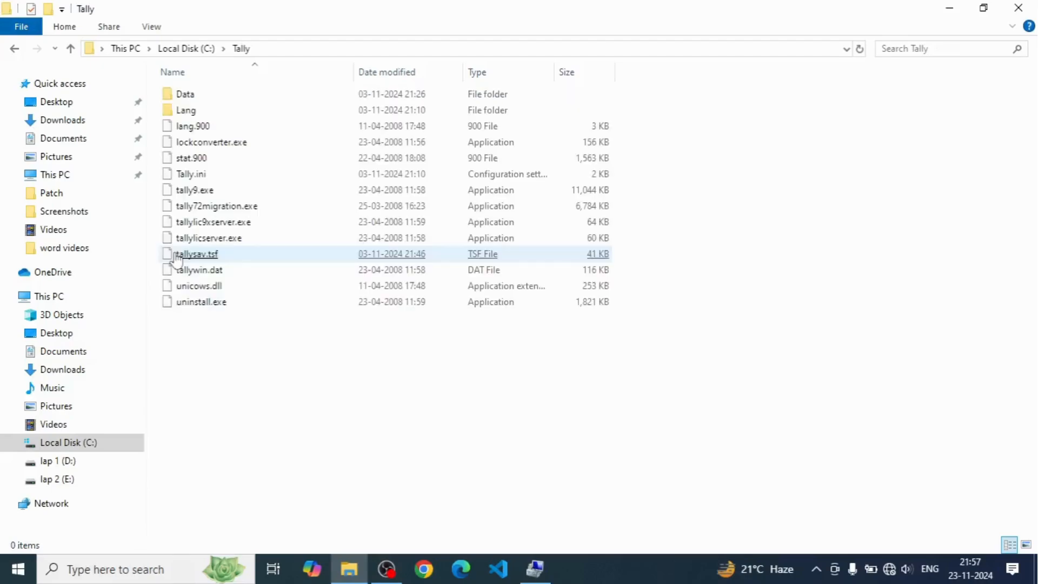
pyautogui.click(183, 96)
pyautogui.click(16, 49)
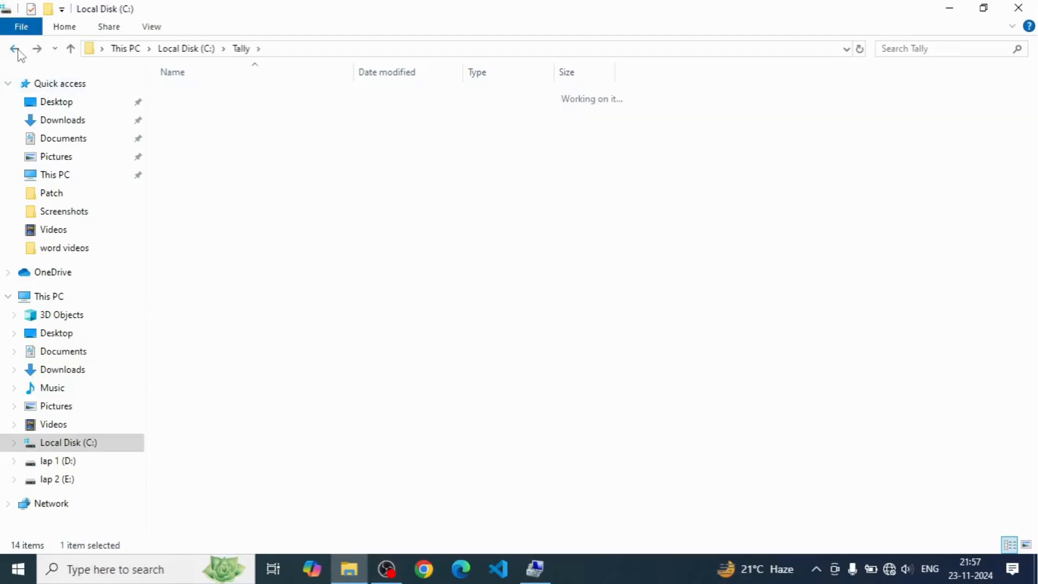
pyautogui.click(17, 51)
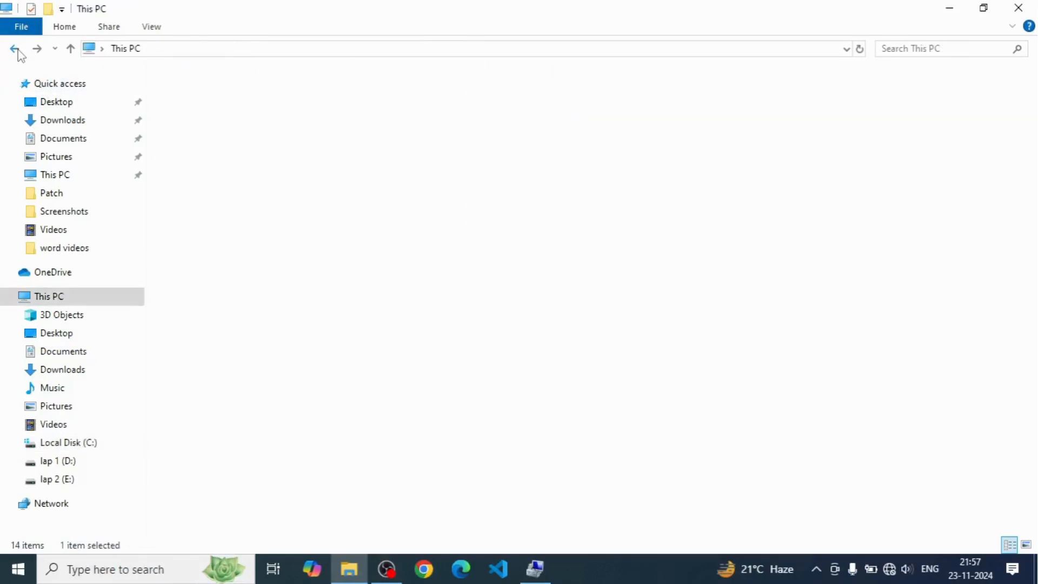
# - Examine the free space and total size of the C: and E: drives under This PC
pyautogui.click(257, 329)
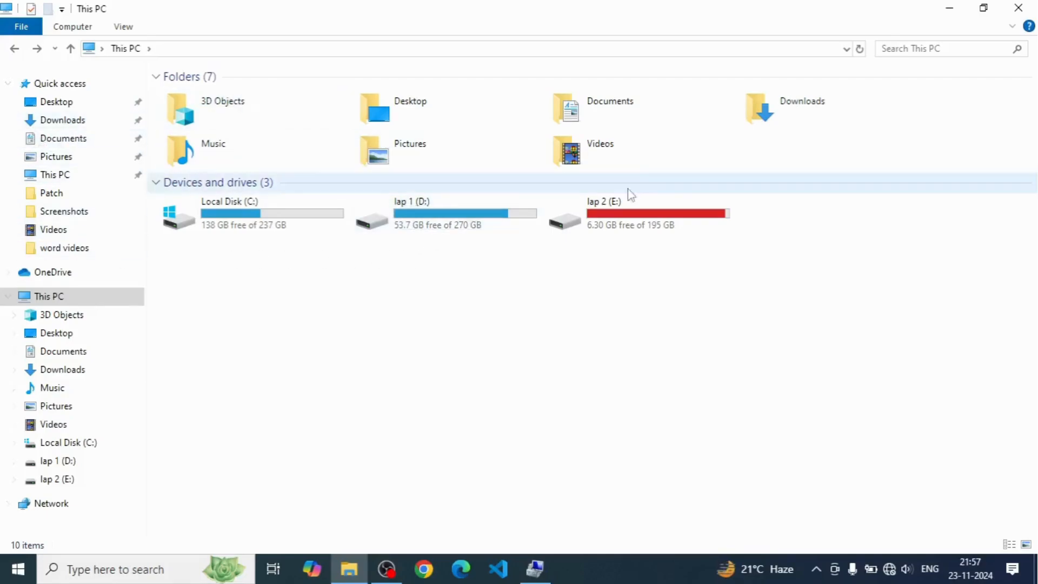
pyautogui.click(646, 192)
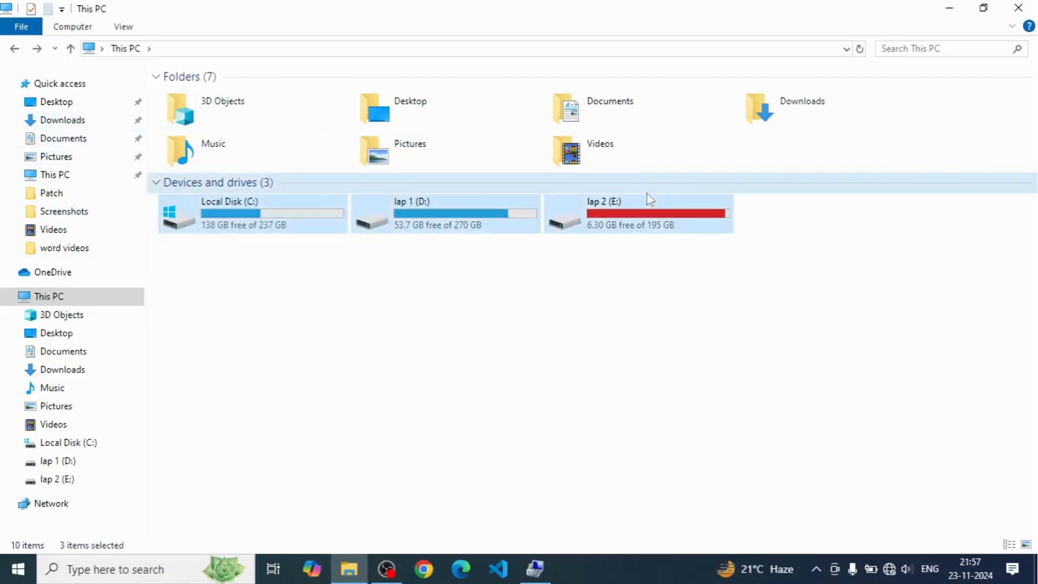
pyautogui.click(346, 292)
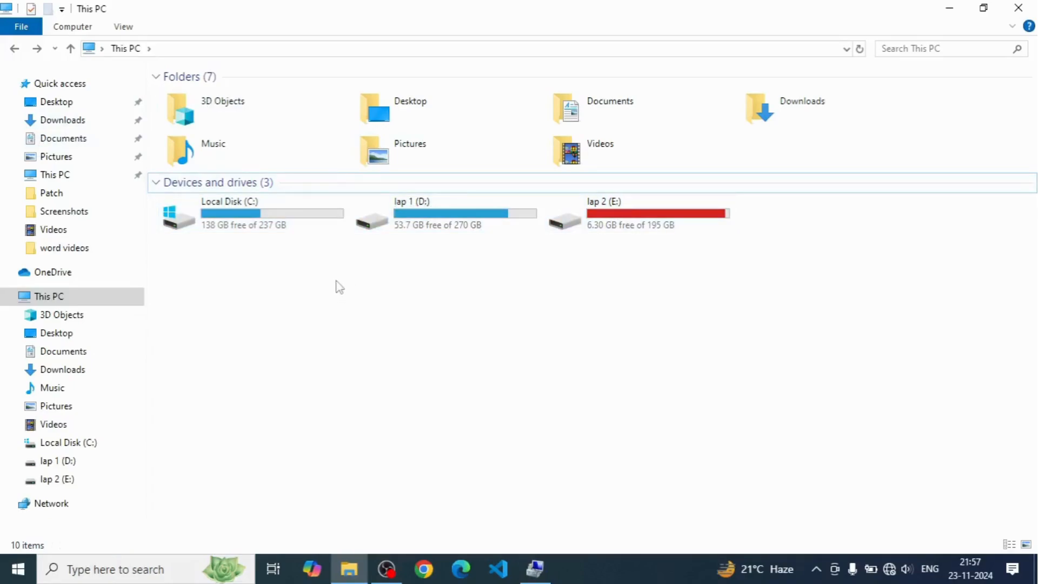
pyautogui.click(255, 225)
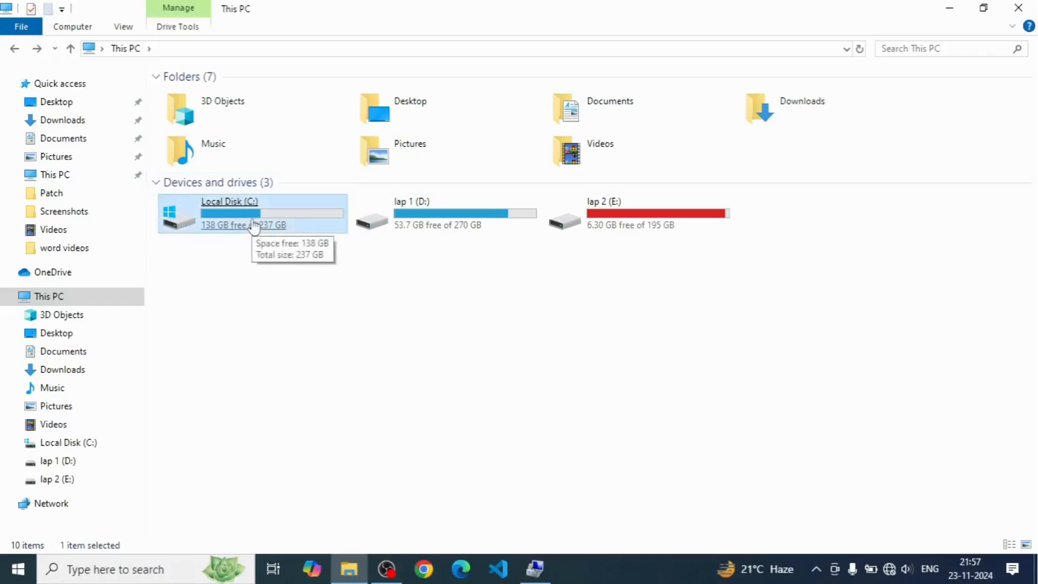
pyautogui.click(410, 360)
pyautogui.click(625, 214)
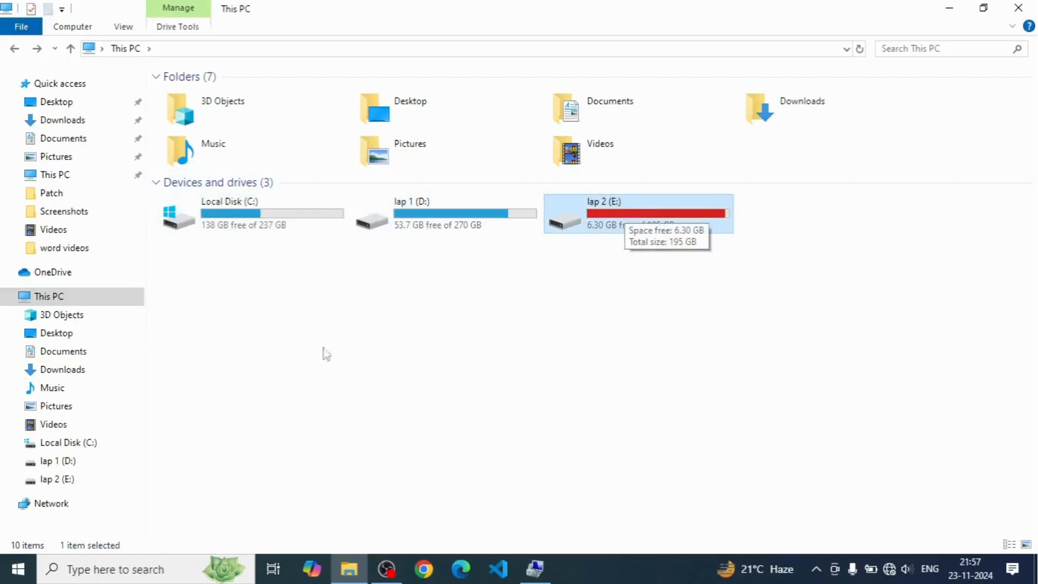
pyautogui.click(416, 348)
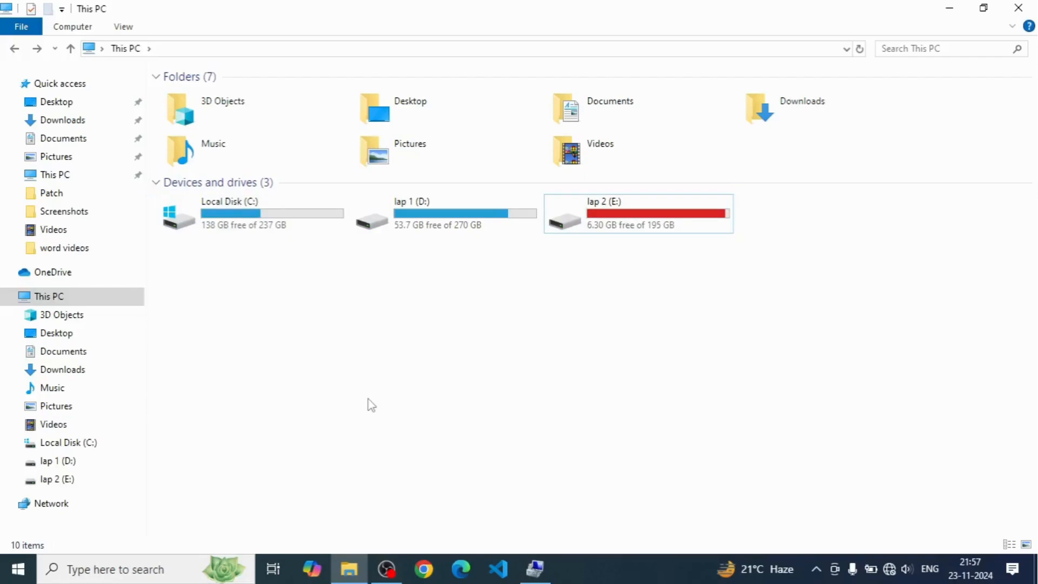
pyautogui.click(277, 222)
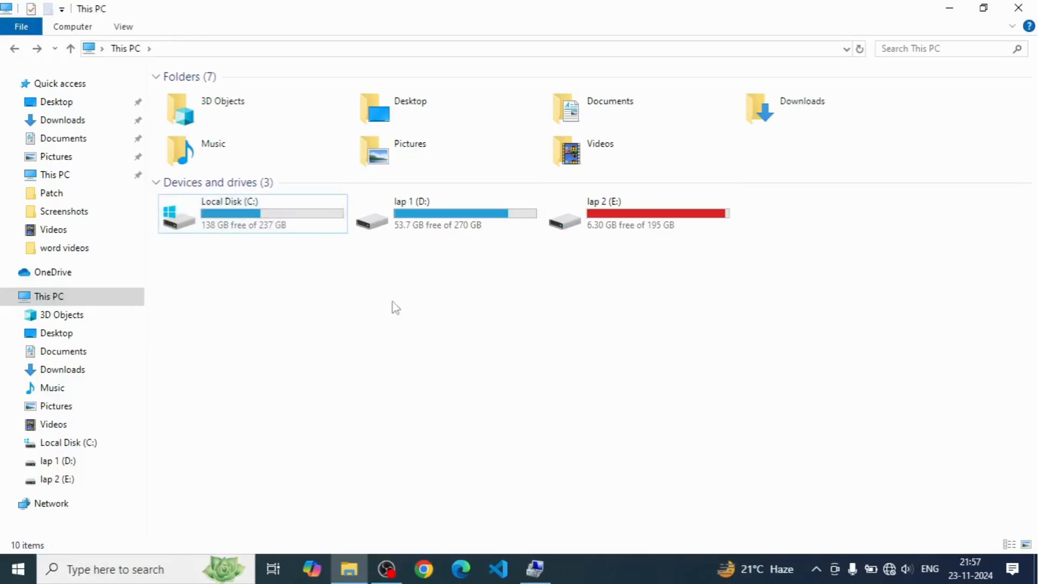
# - Open the Downloads folder and look through the files it contains
pyautogui.click(64, 123)
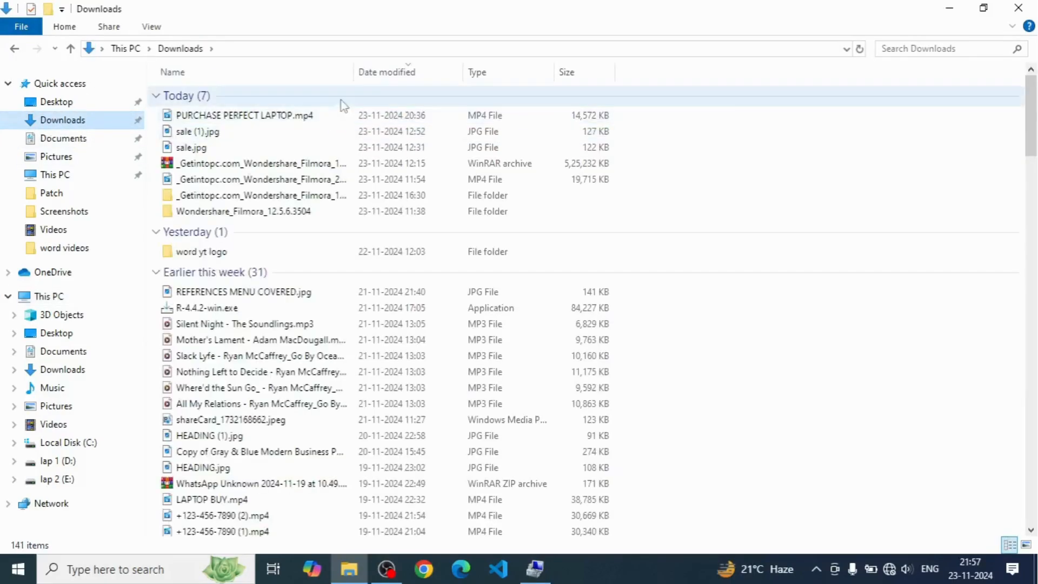
pyautogui.click(308, 468)
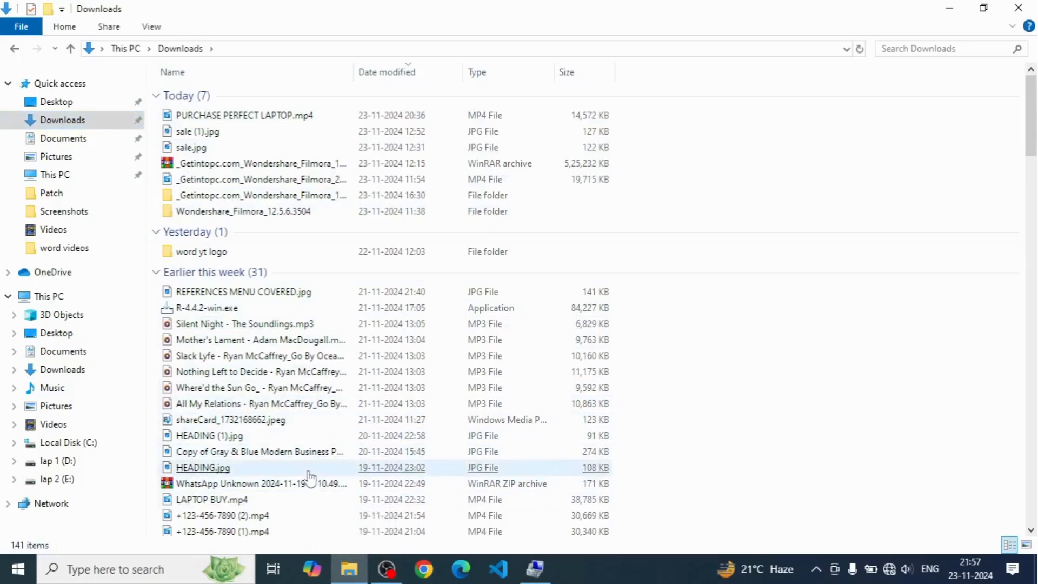
pyautogui.scroll(-5, 306, 465)
pyautogui.scroll(5, 259, 322)
pyautogui.click(259, 323)
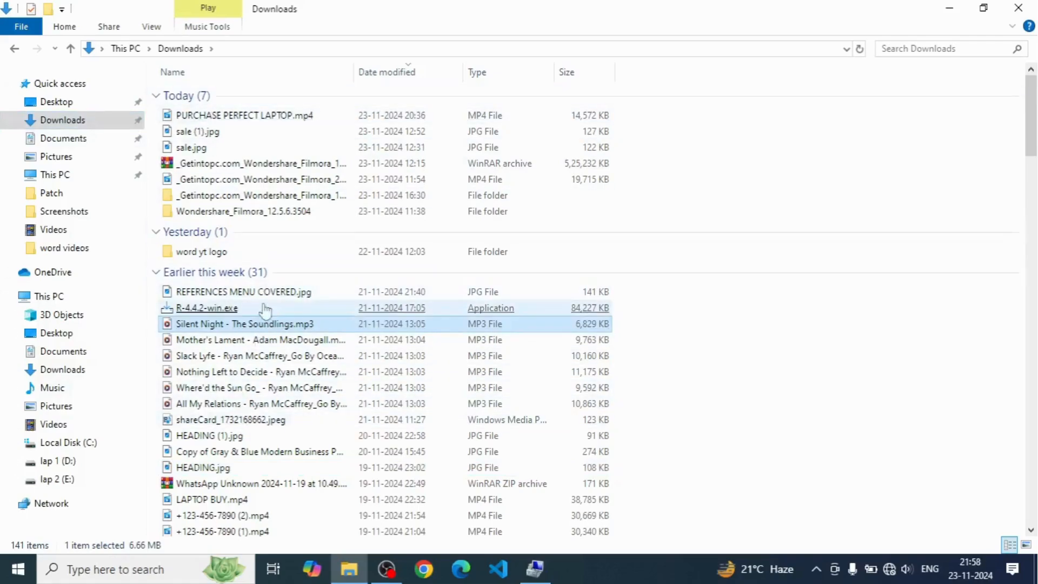
pyautogui.click(281, 240)
# - Check the combined size of all items in Downloads through their properties, closing the dialog without changes
pyautogui.hotkey('ctrl', 'a')
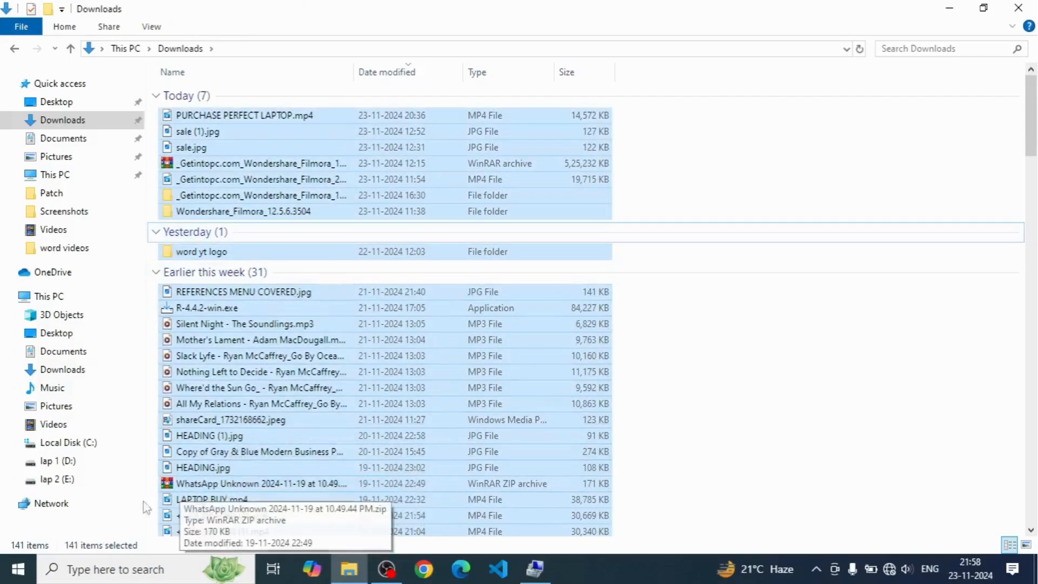
pyautogui.rightClick(324, 173)
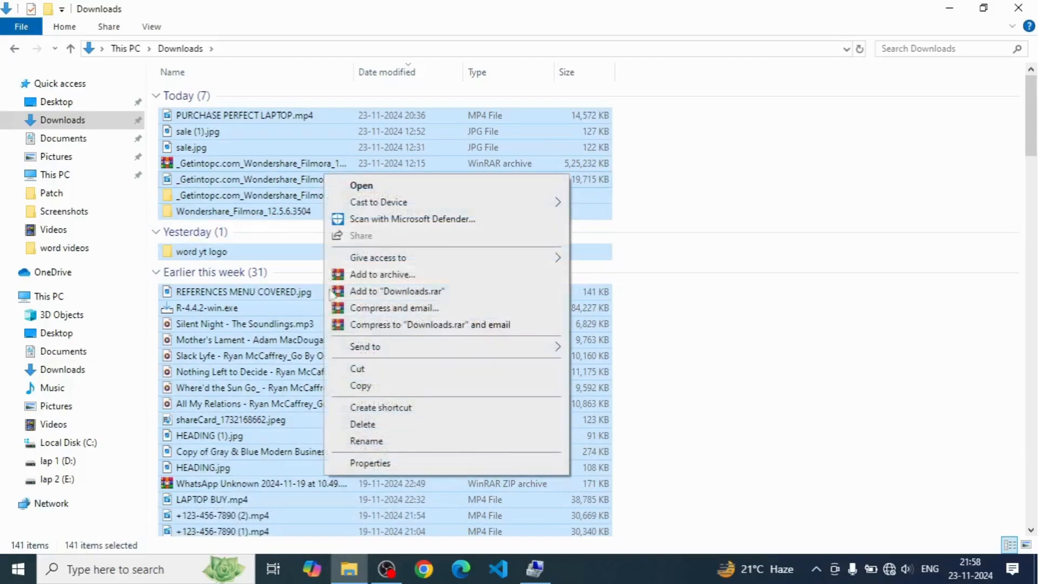
pyautogui.click(342, 465)
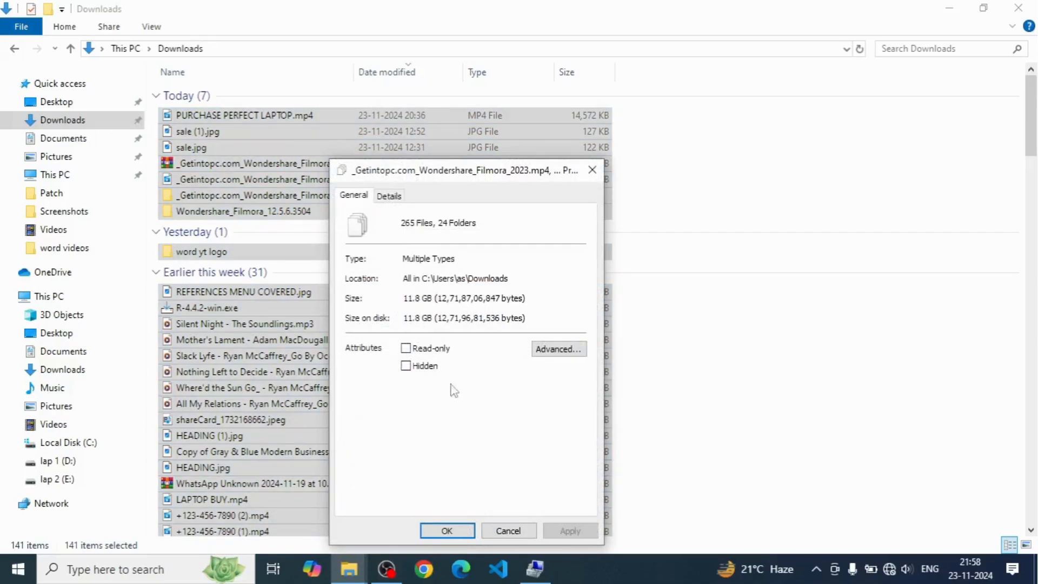
pyautogui.click(508, 530)
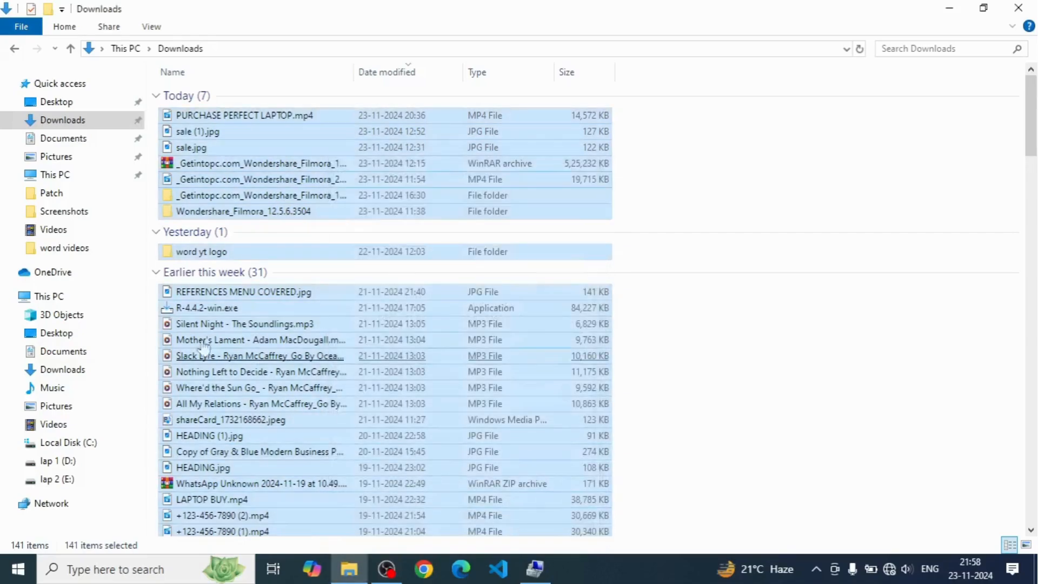
# - Return to This PC to view the drives and close the File Explorer window
pyautogui.click(51, 306)
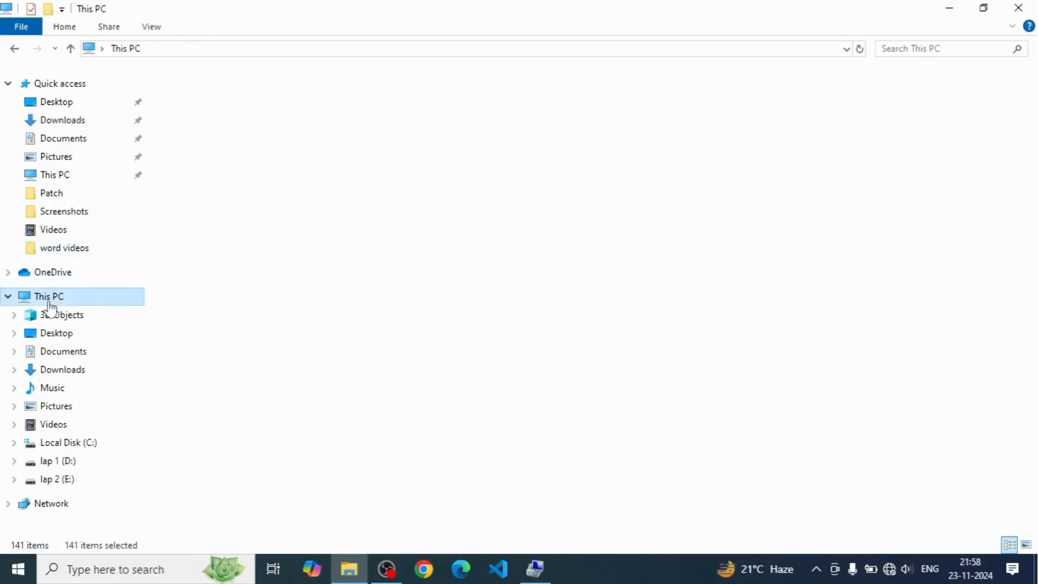
pyautogui.click(263, 232)
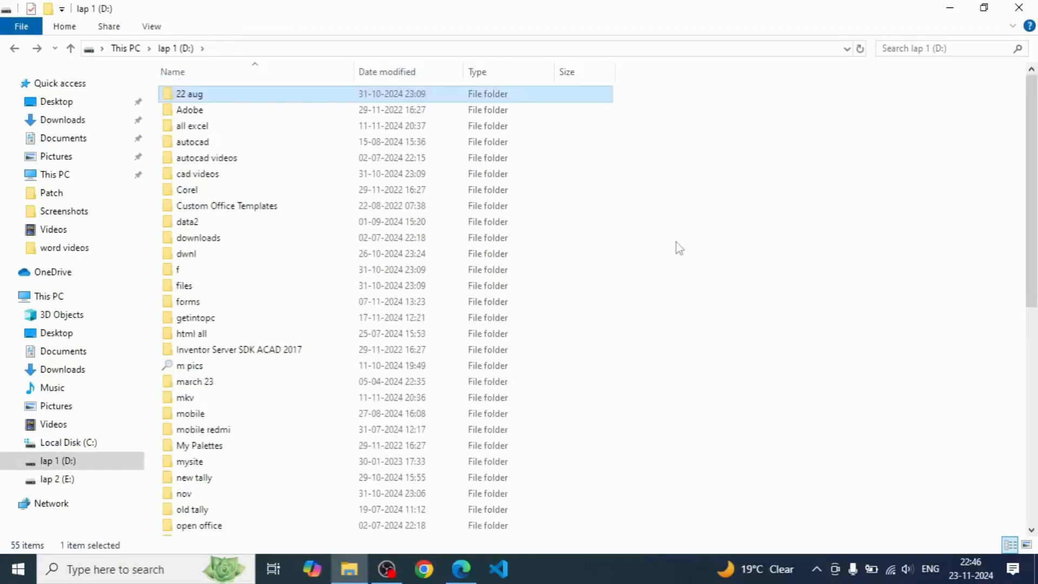
pyautogui.click(1019, 8)
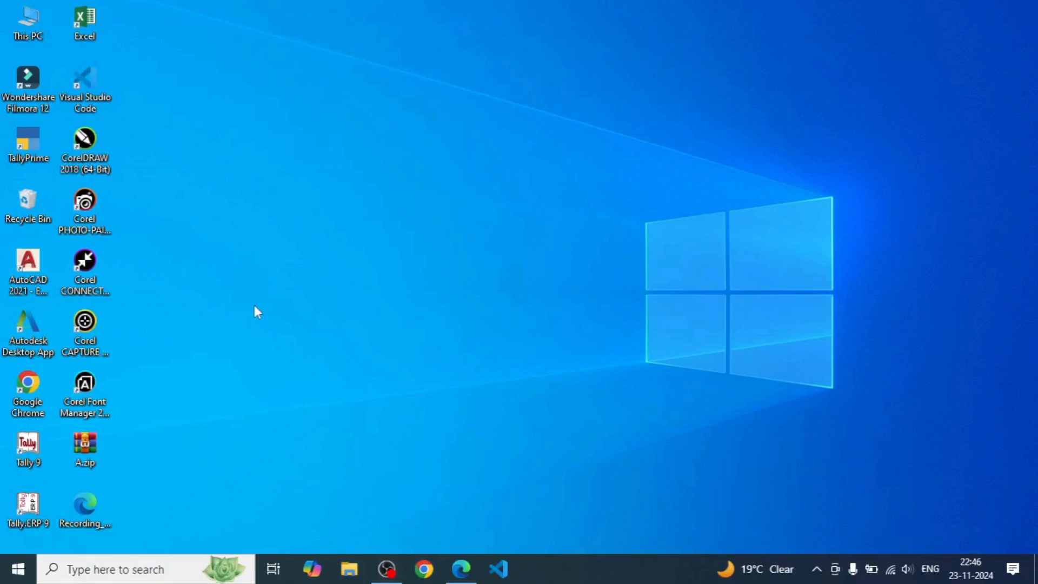
# - Open File Explorer with the desktop visible beside it and open the autocad videos folder on the lap 1 (D:) drive
pyautogui.click(349, 569)
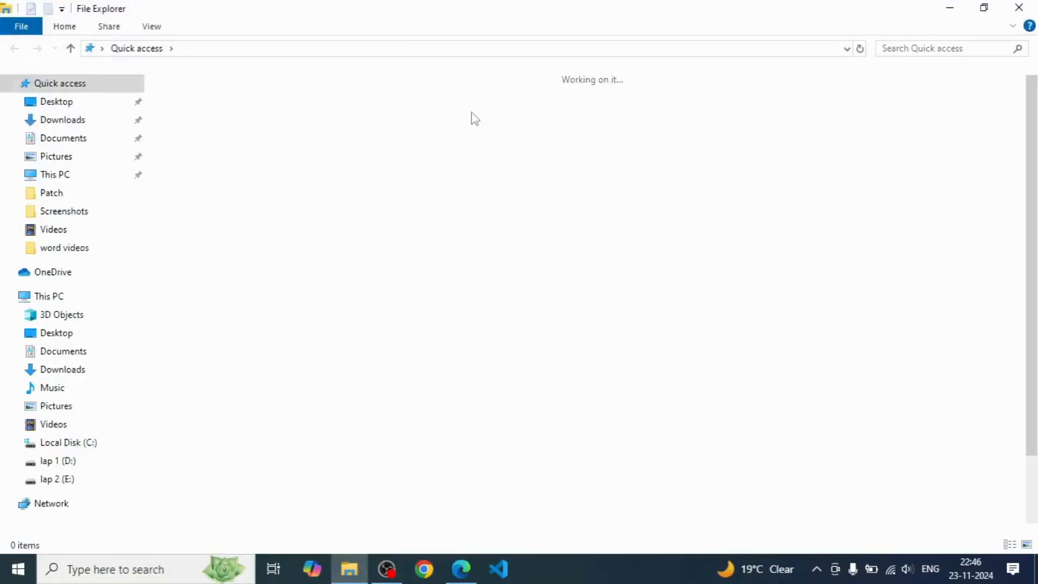
pyautogui.moveTo(380, 21); pyautogui.dragTo(702, 34)
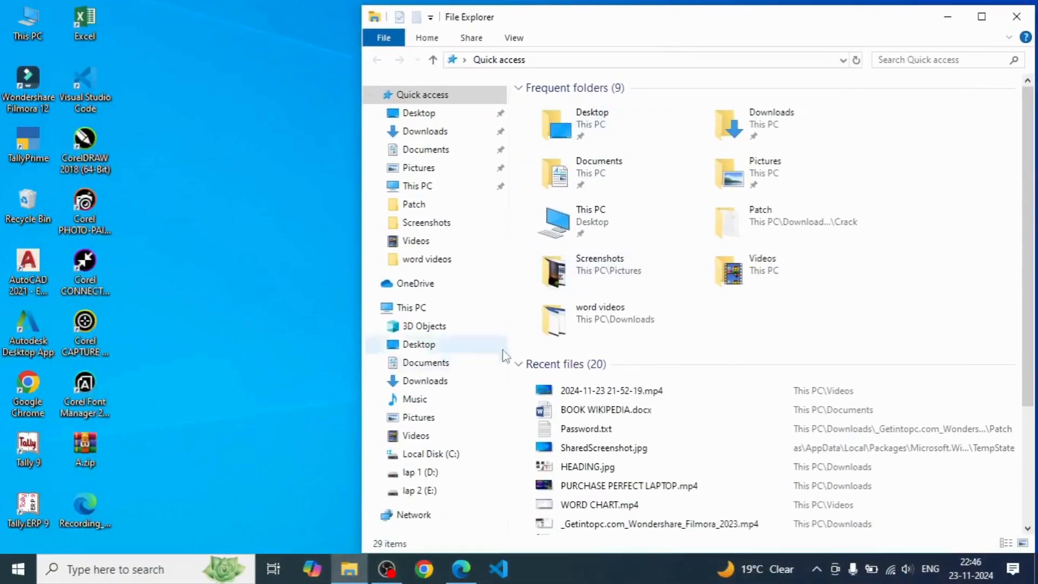
pyautogui.click(433, 475)
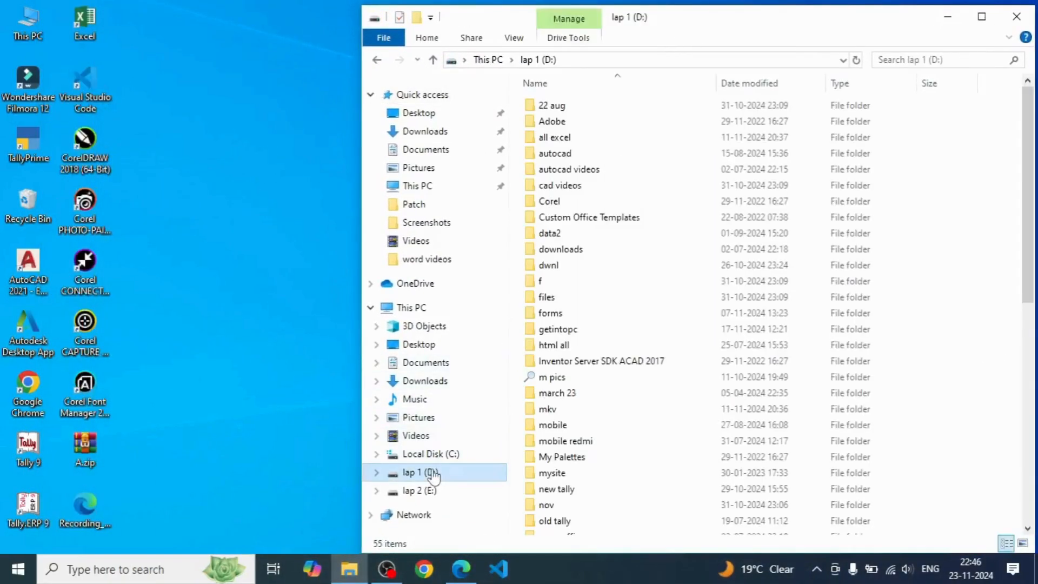
pyautogui.click(551, 321)
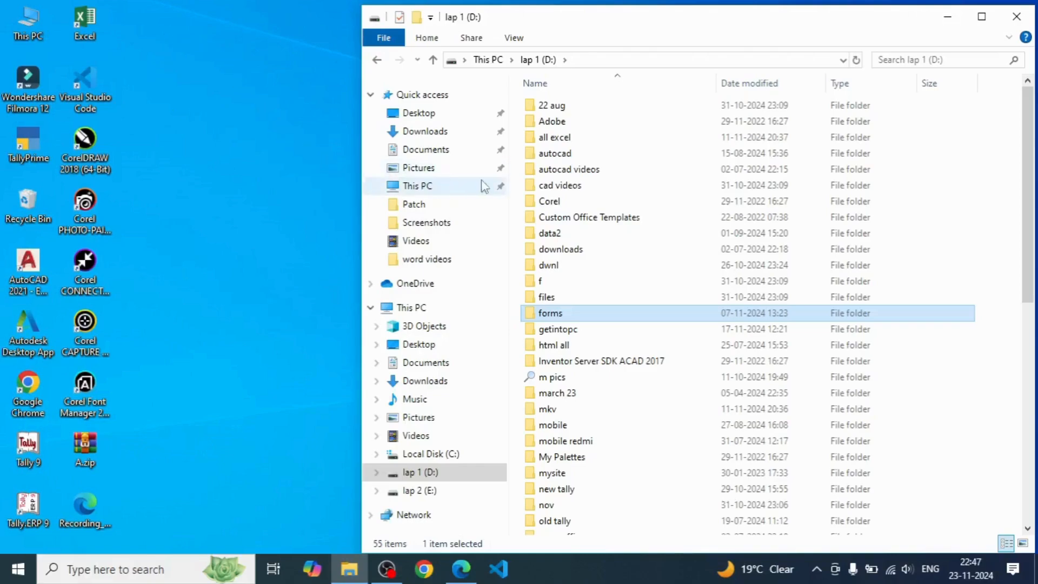
pyautogui.doubleClick(560, 169)
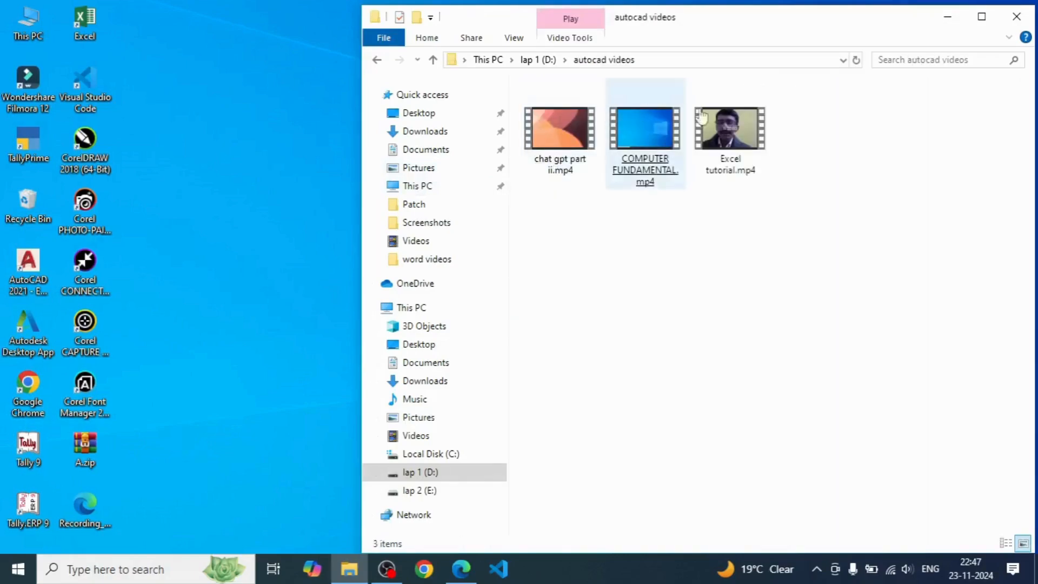
# - Create a desktop shortcut to the COMPUTER FUNDAMENTAL.mp4 video
pyautogui.click(649, 156)
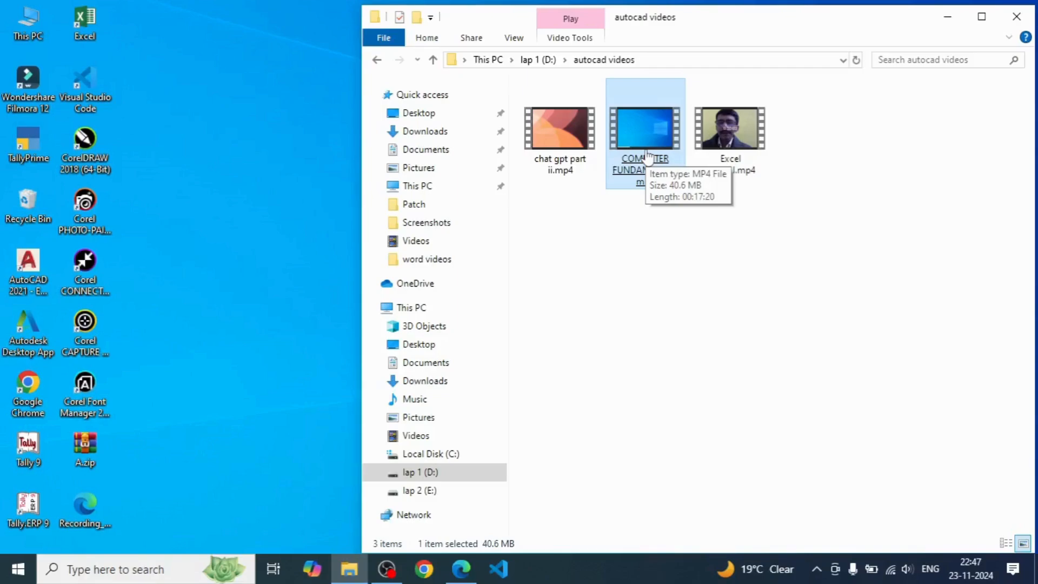
pyautogui.rightClick(647, 151)
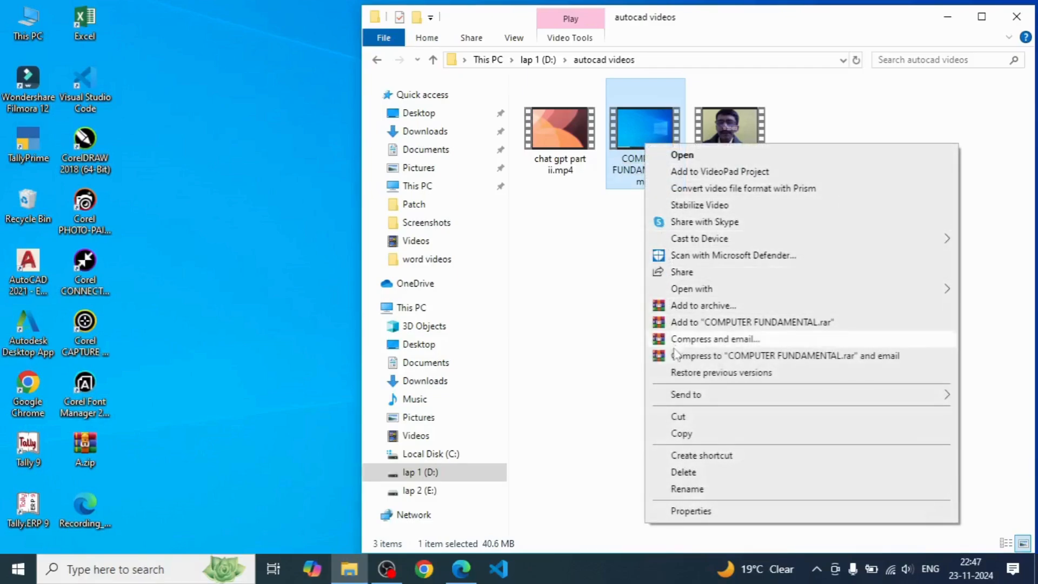
pyautogui.moveTo(676, 395)
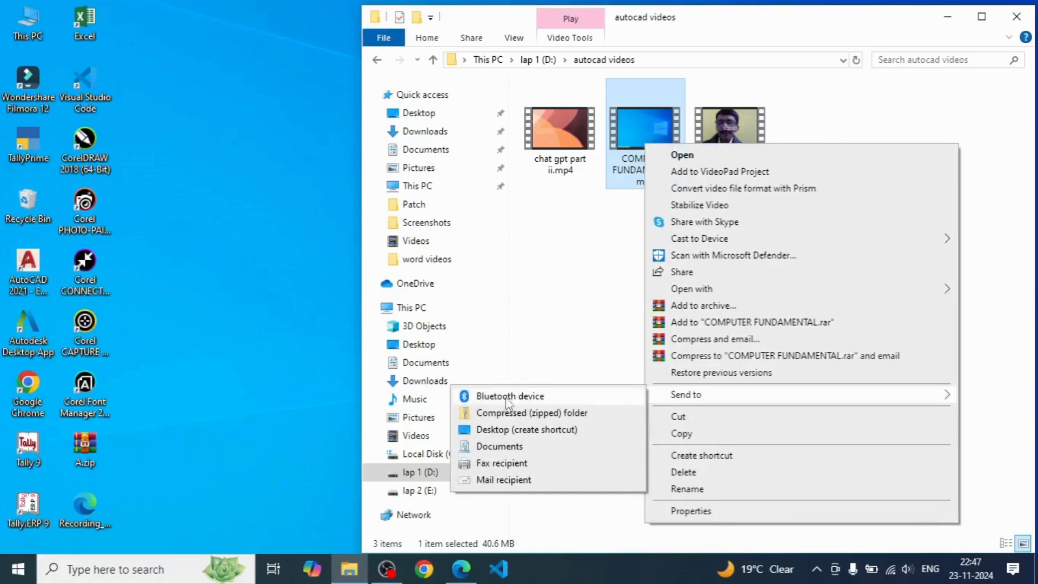
pyautogui.click(487, 430)
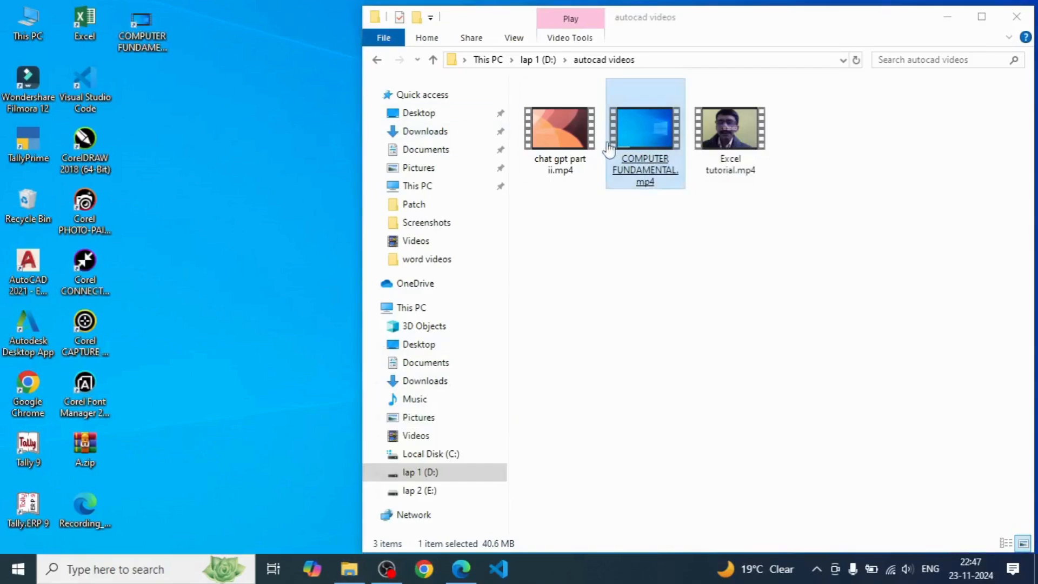
# - Check the target and the general file details in the properties of the COMPUTER FUNDAMENTAL.mp4 desktop shortcut, making no changes
pyautogui.click(143, 35)
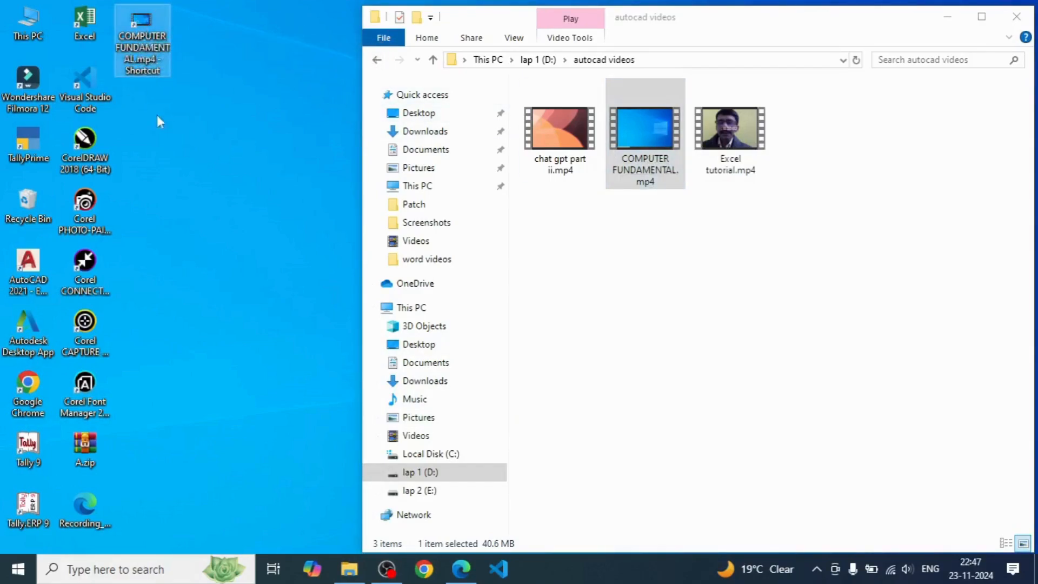
pyautogui.rightClick(149, 34)
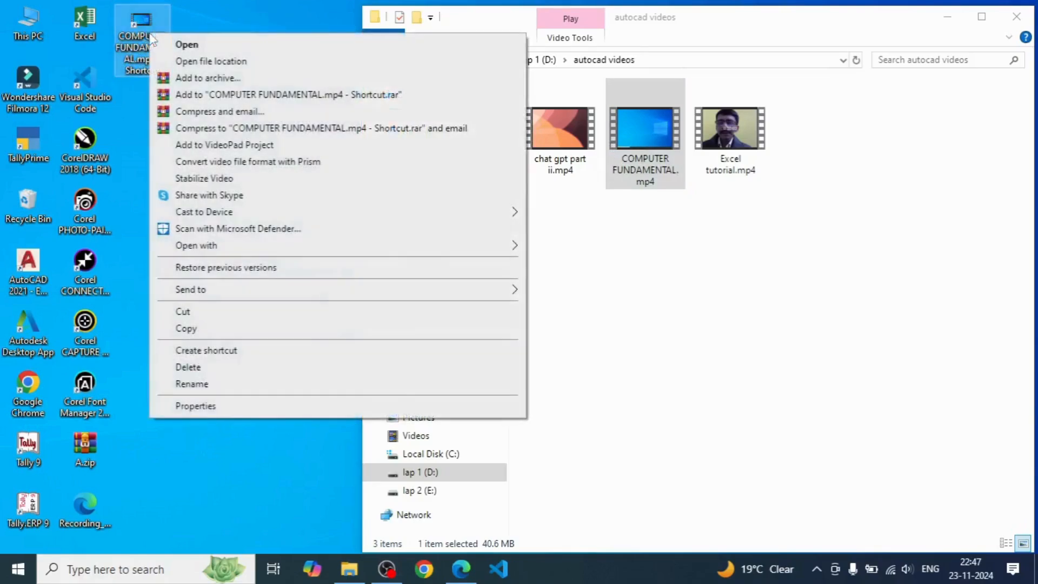
pyautogui.click(193, 406)
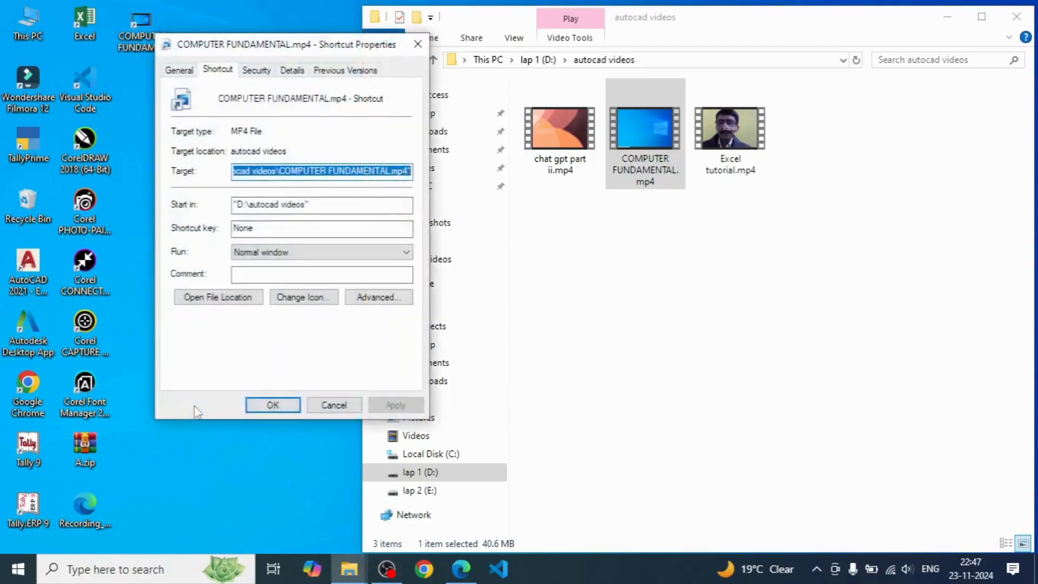
pyautogui.click(181, 70)
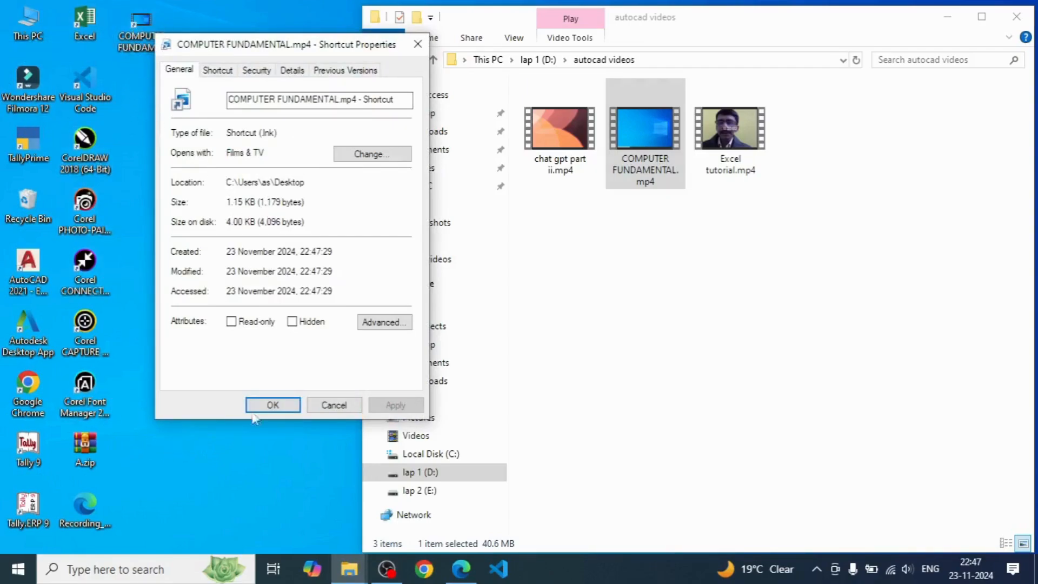
pyautogui.click(273, 405)
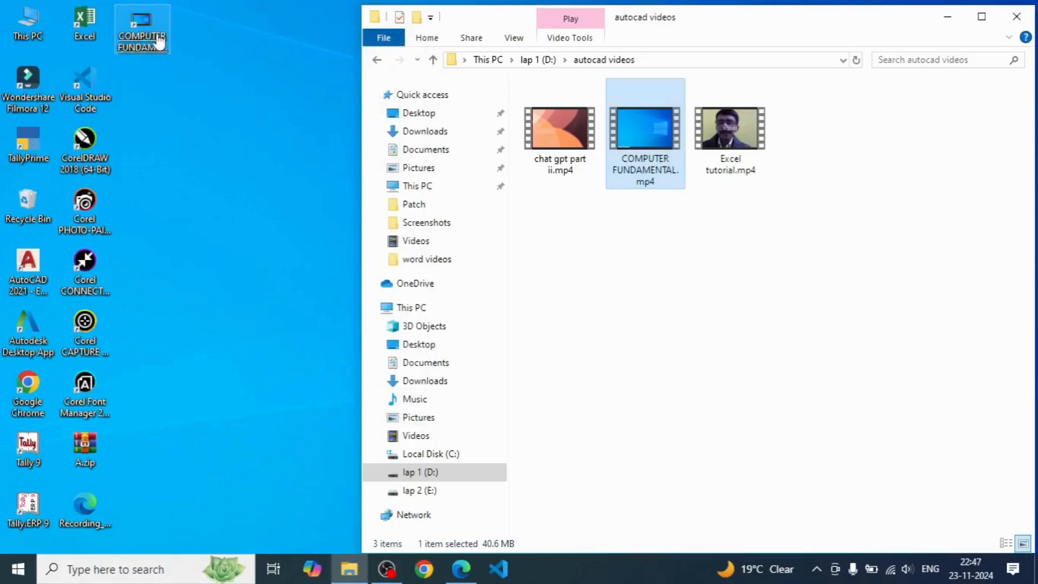
# - Close the autocad videos, This PC and Computer Management windows
pyautogui.click(141, 50)
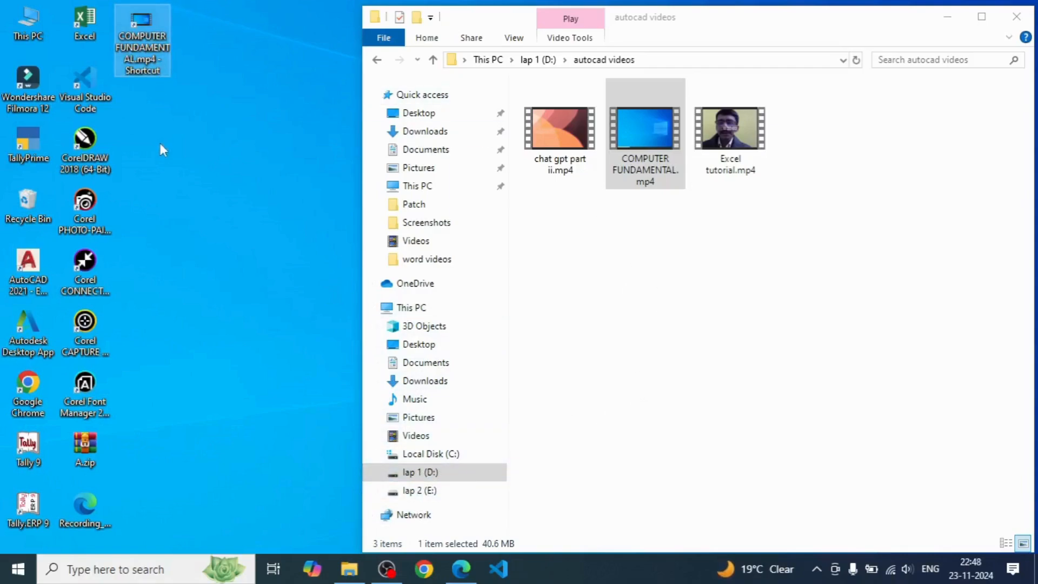
pyautogui.moveTo(849, 28); pyautogui.dragTo(740, 34)
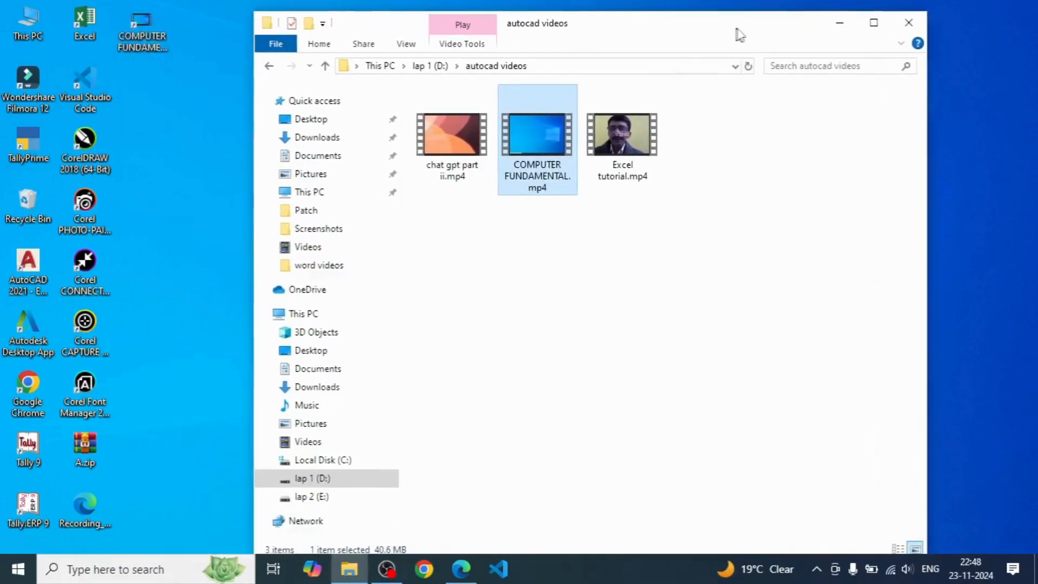
pyautogui.click(908, 22)
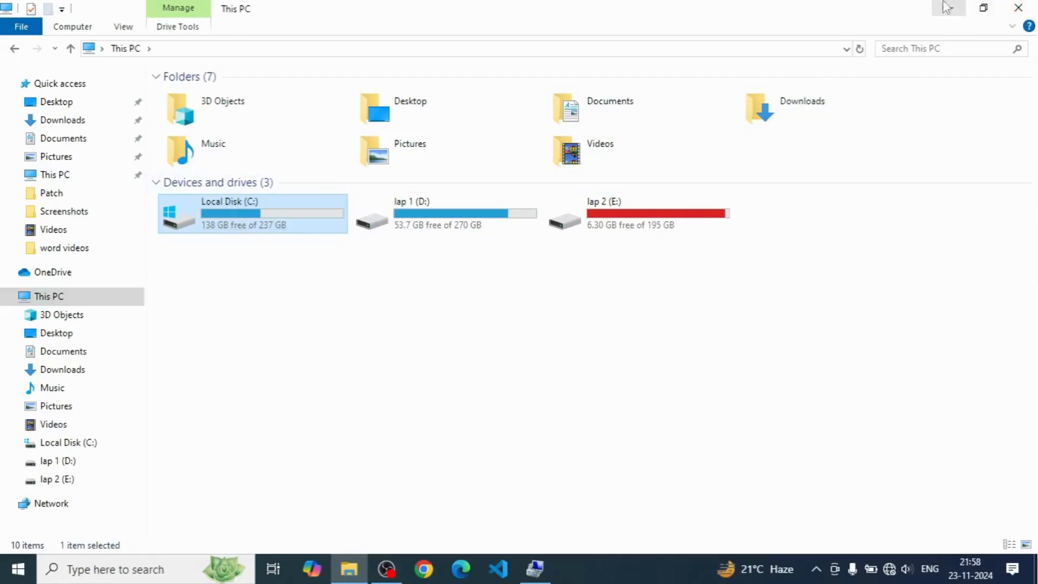
pyautogui.click(1019, 7)
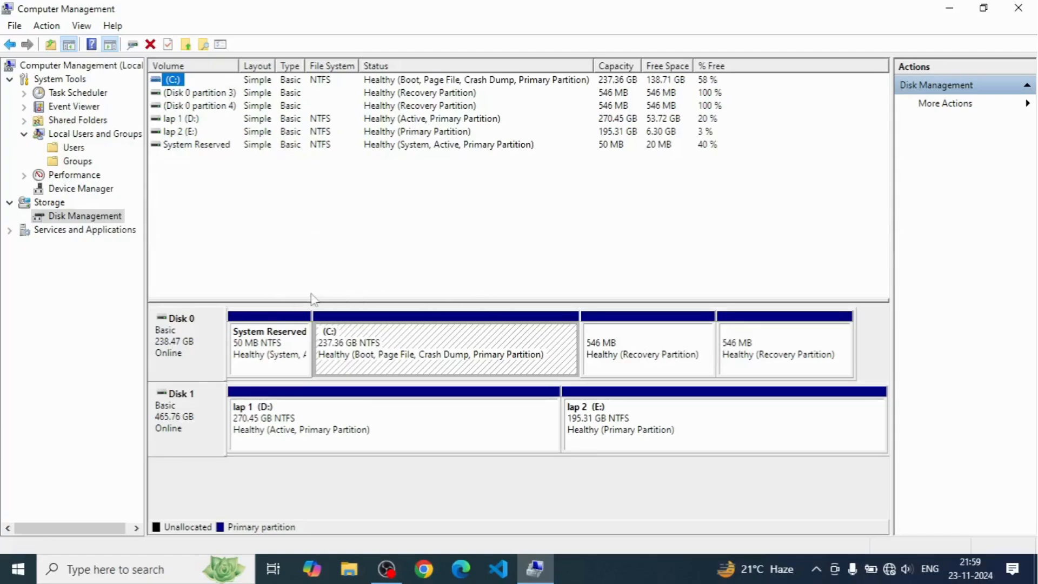
pyautogui.click(1018, 9)
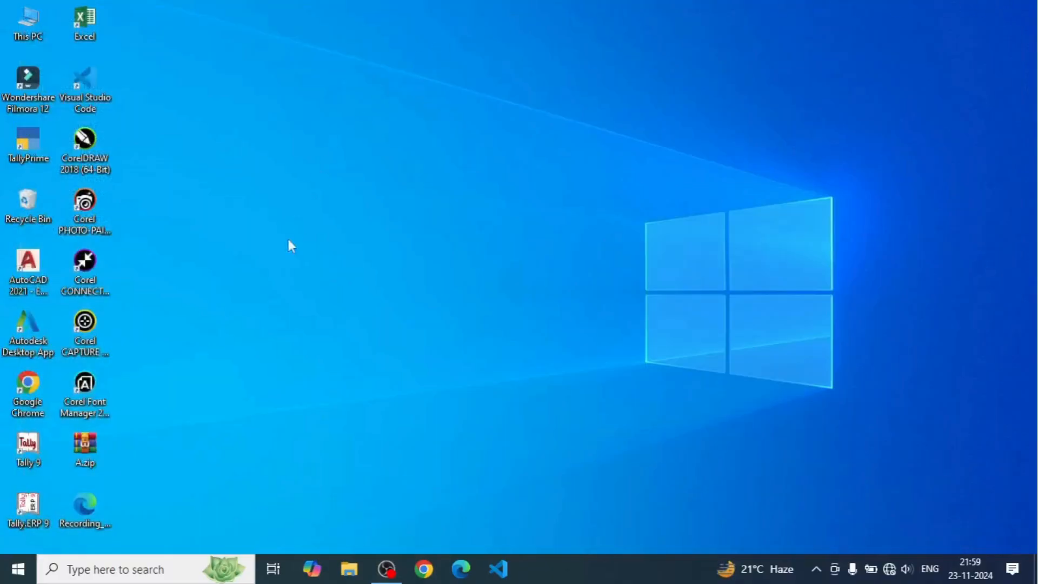
# - Open Defragment and Optimize Drives from the Windows Administrative Tools and analyze the lap 1 (D:) drive
pyautogui.click(18, 569)
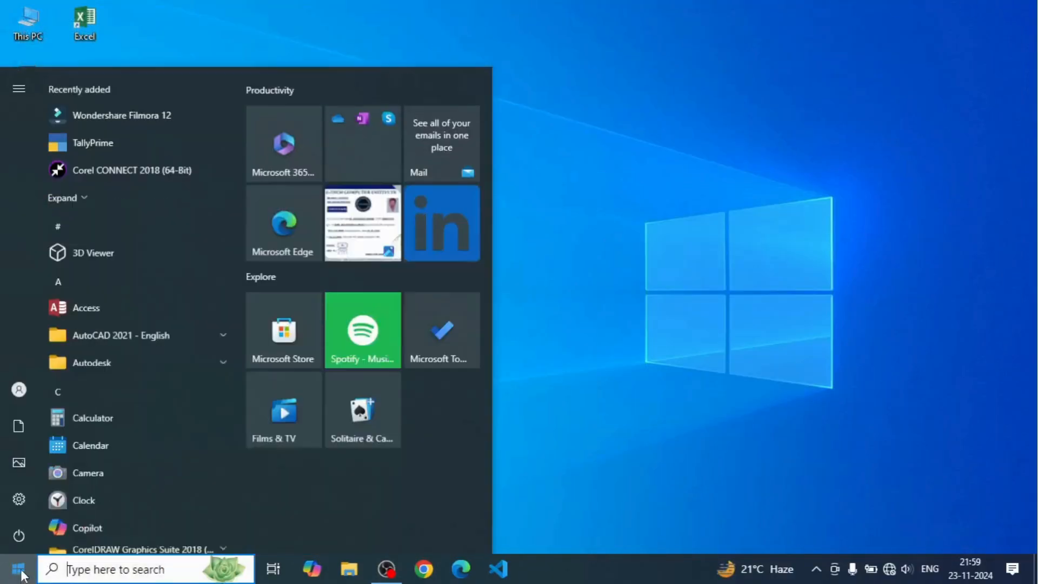
pyautogui.scroll(-12, 175, 379)
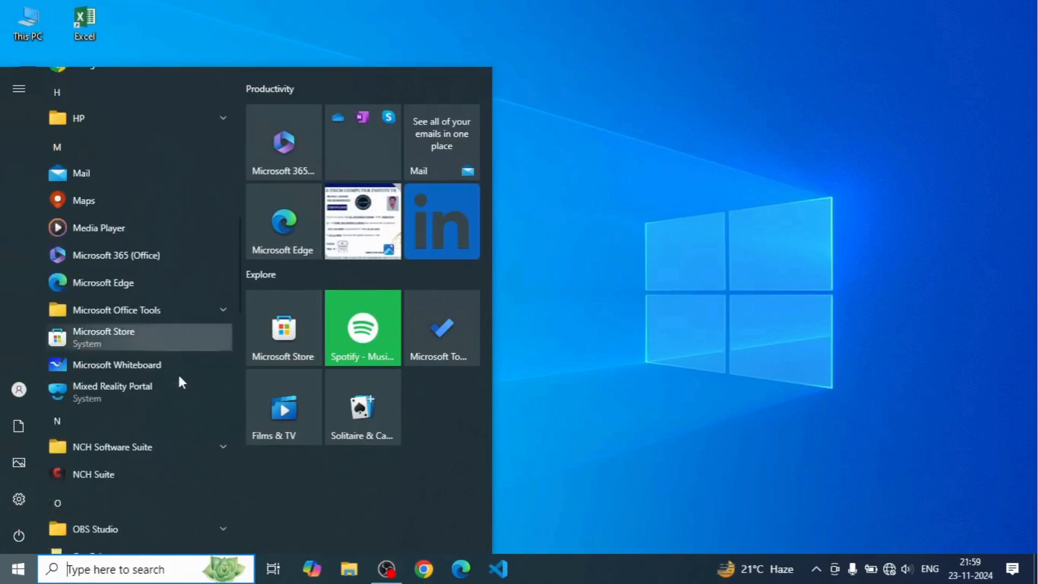
pyautogui.scroll(-10, 179, 378)
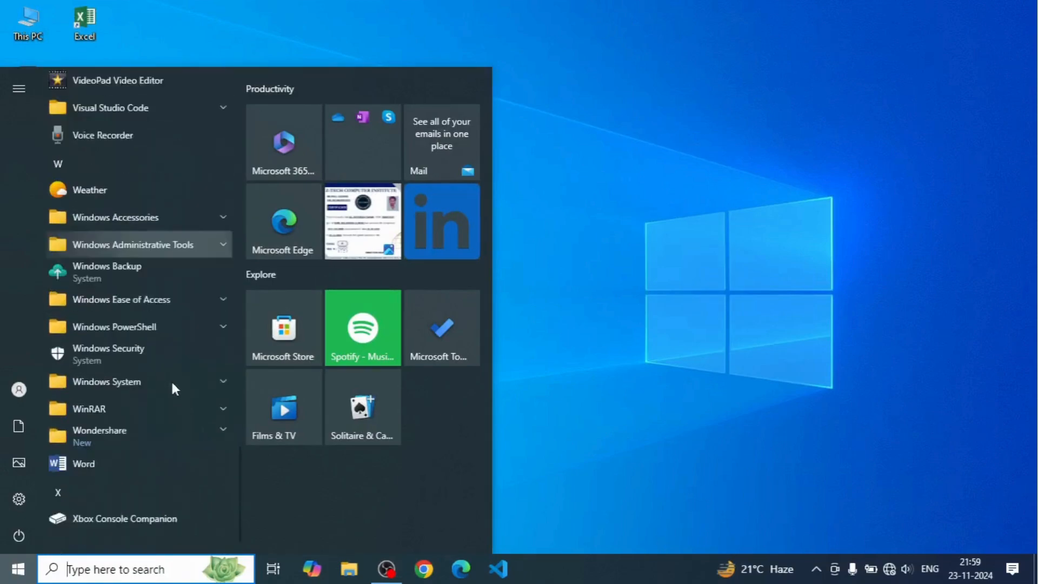
pyautogui.click(135, 225)
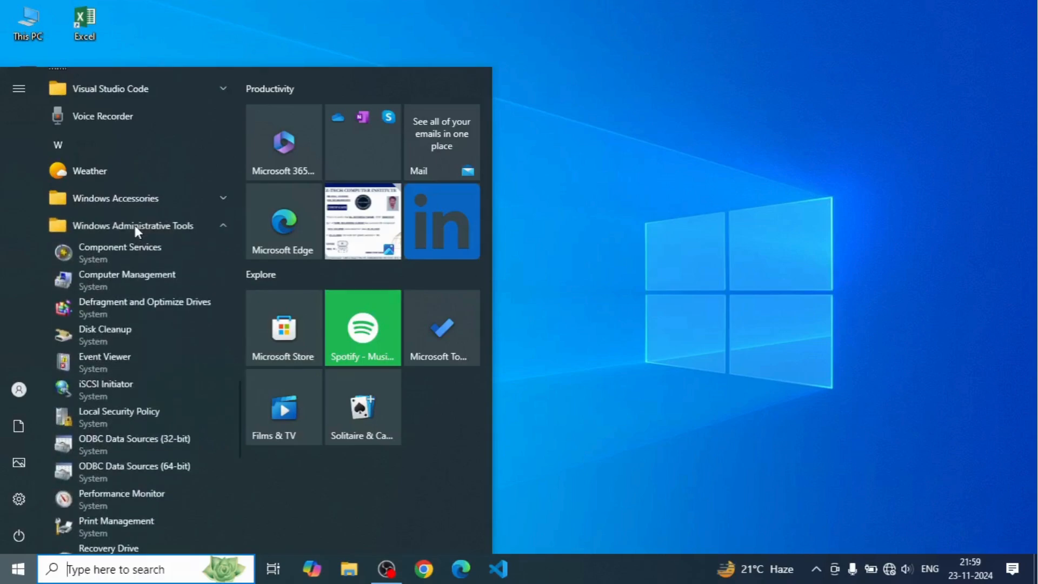
pyautogui.click(98, 309)
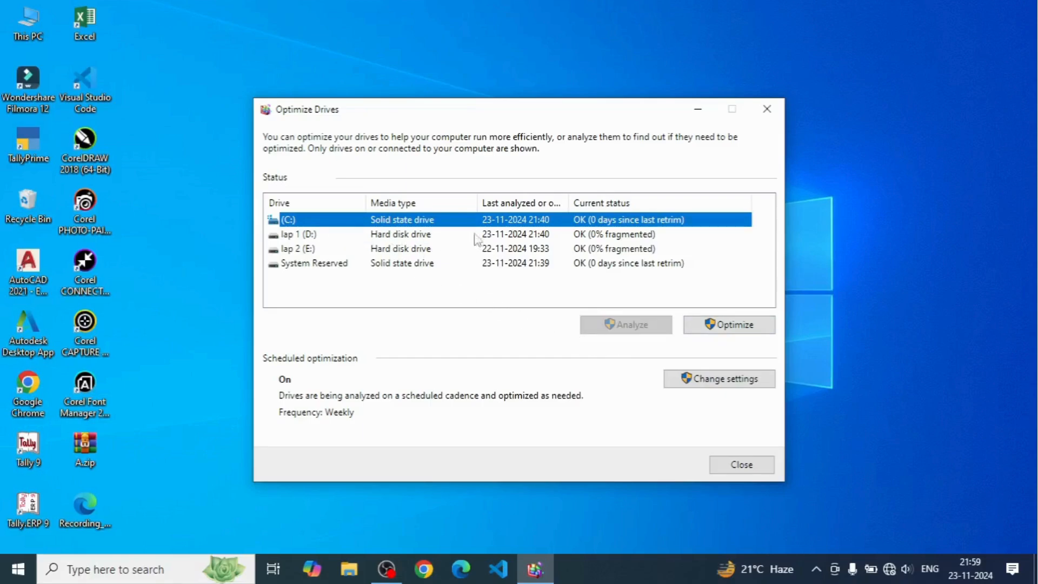
pyautogui.click(306, 234)
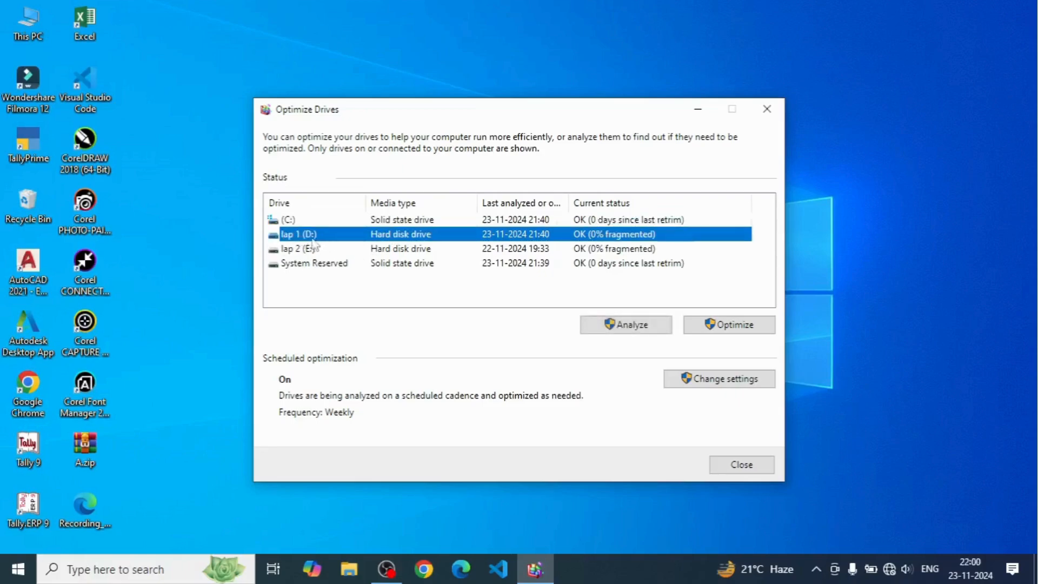
pyautogui.click(600, 328)
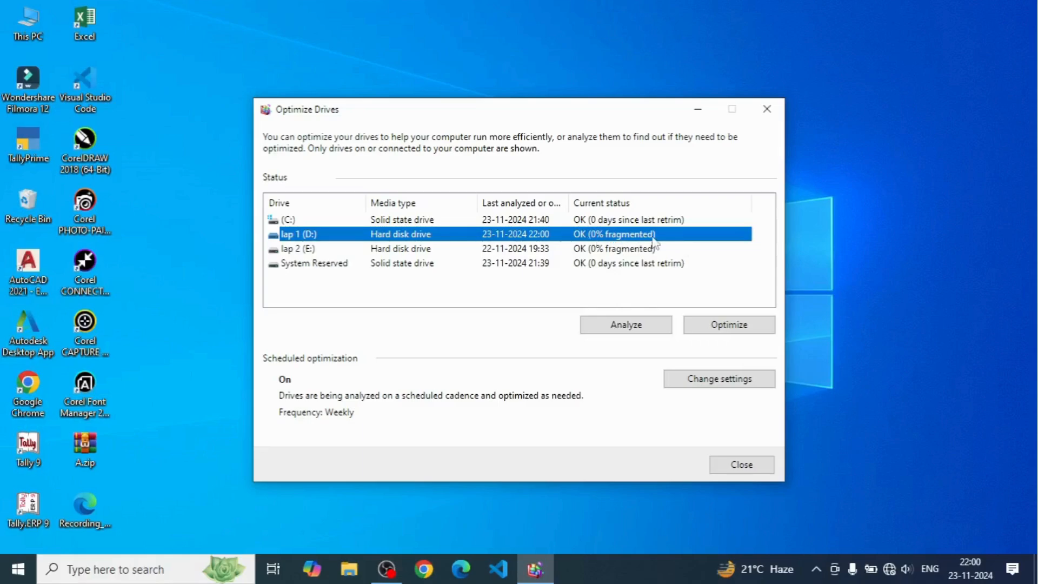
# - Select the lap 2 (E:) drive and review the frequency options of the optimization schedule, cancelling without changes
pyautogui.click(312, 250)
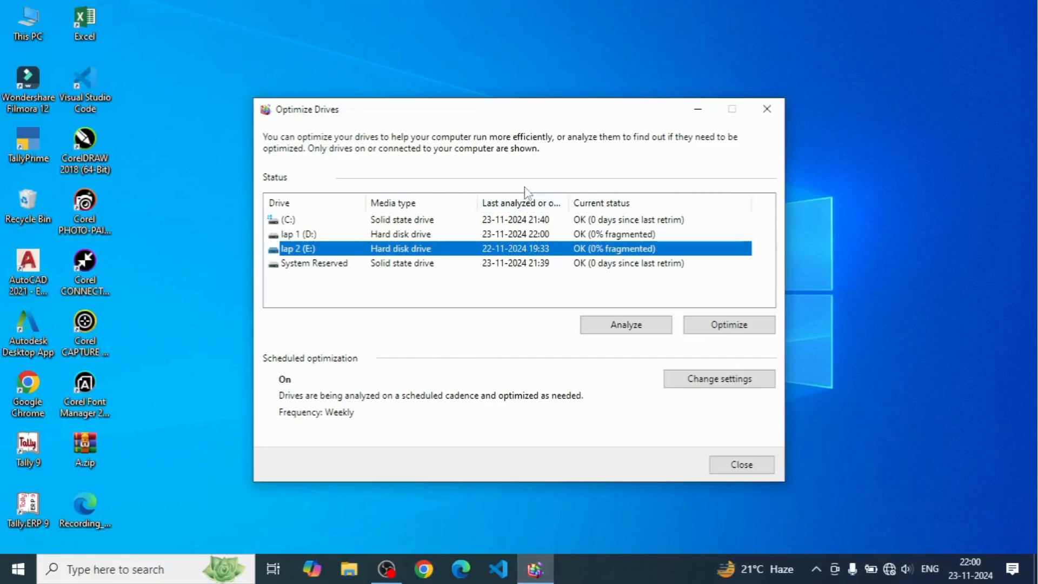
pyautogui.click(697, 388)
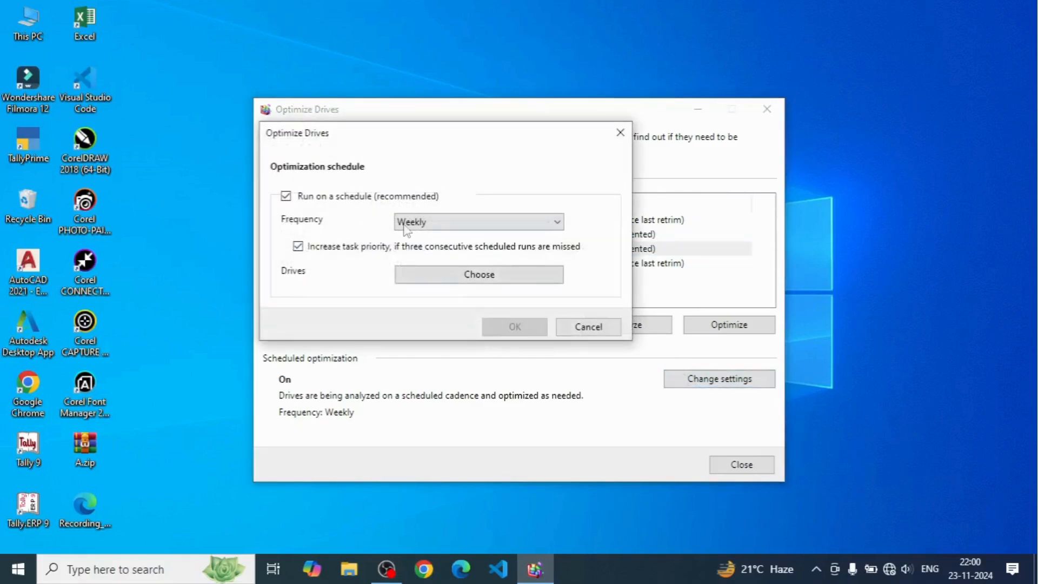
pyautogui.click(446, 222)
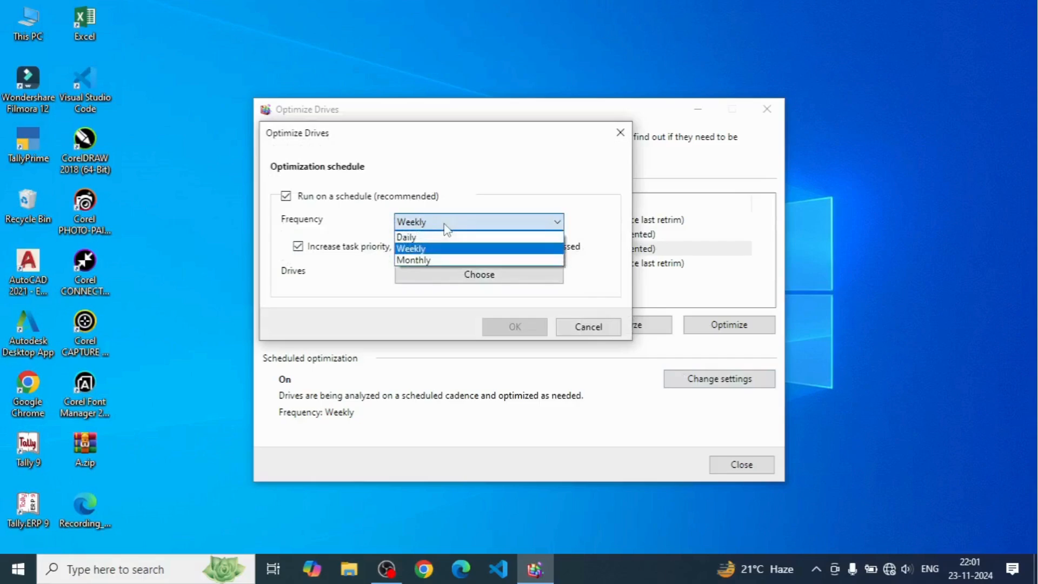
pyautogui.click(422, 249)
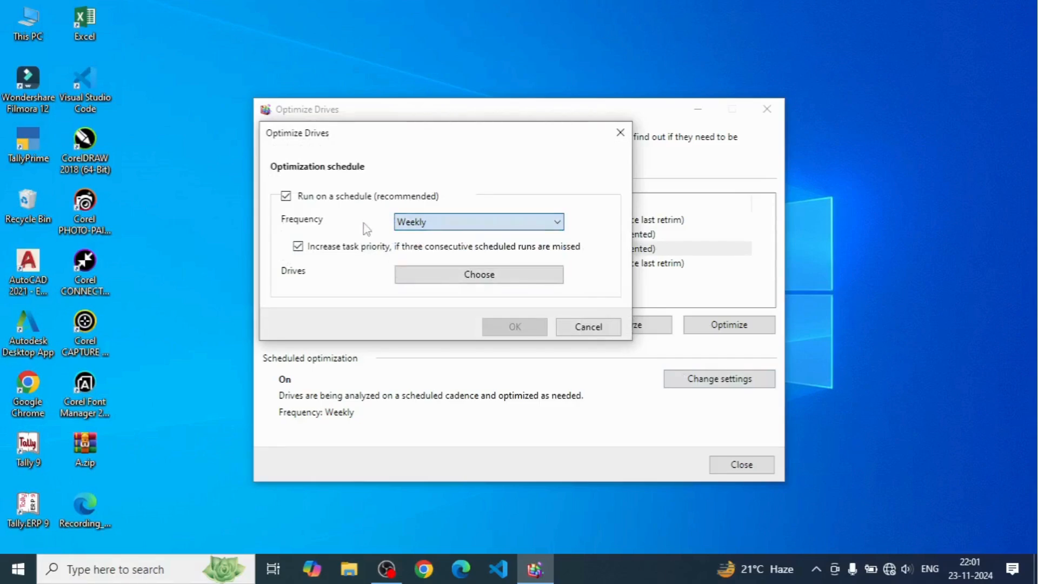
pyautogui.click(453, 223)
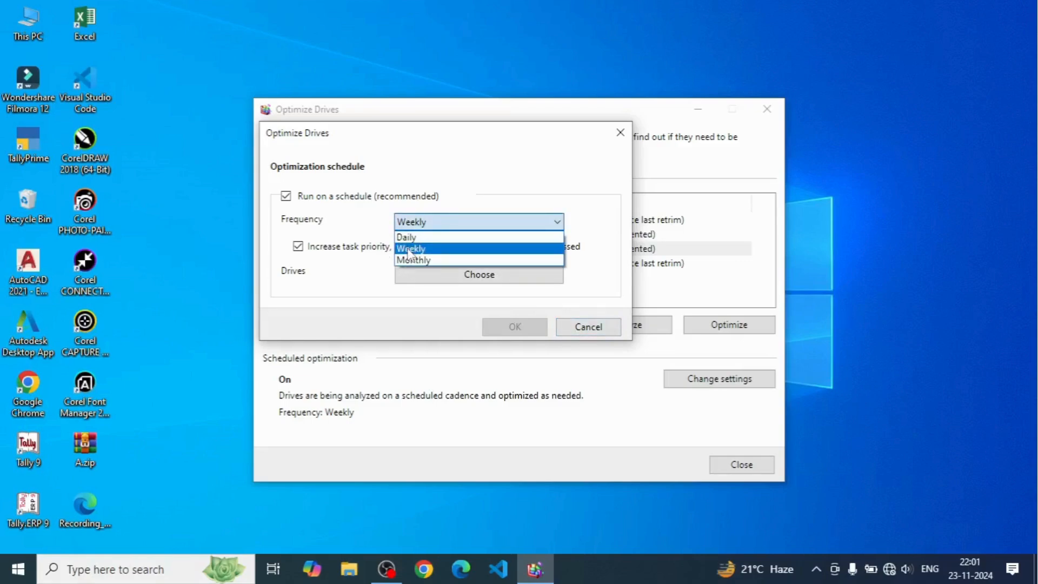
pyautogui.click(409, 250)
pyautogui.click(589, 327)
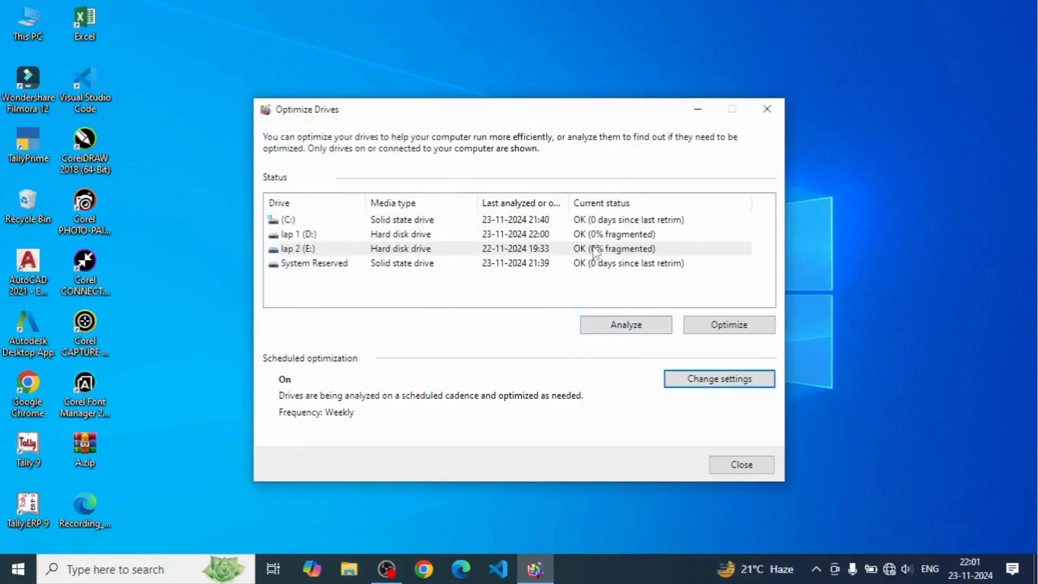
# - Optimize the lap 2 (E:) and lap 1 (D:) drives and close Optimize Drives
pyautogui.click(708, 326)
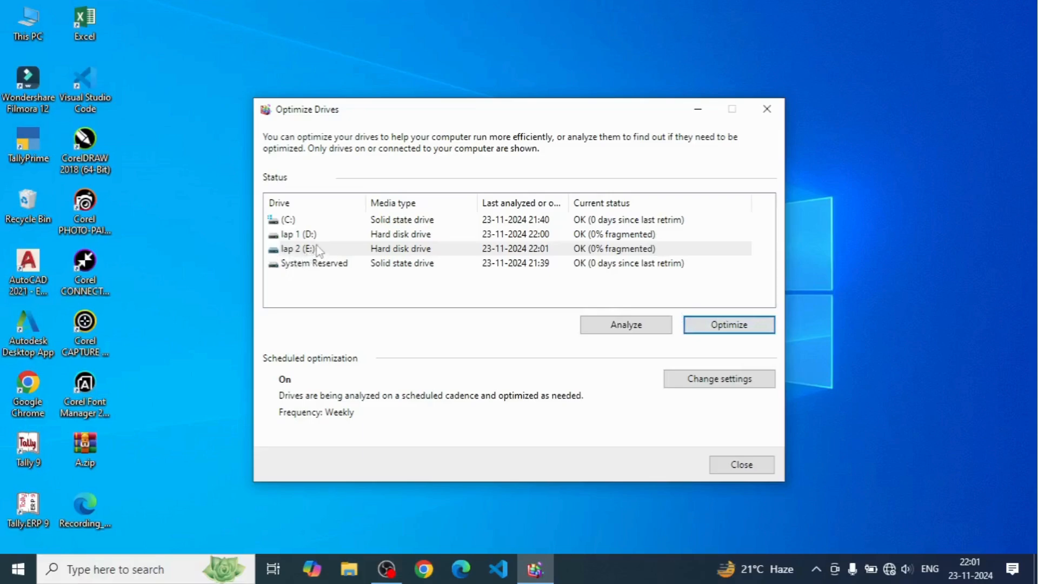
pyautogui.click(420, 240)
pyautogui.click(702, 328)
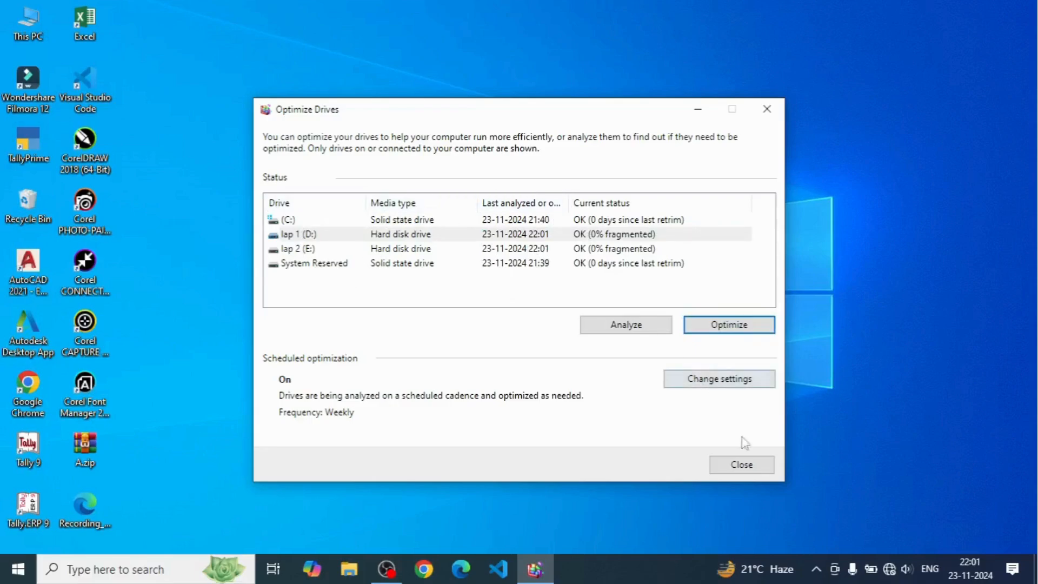
pyautogui.click(742, 467)
# - Open Disk Cleanup from the Windows Administrative Tools and scan the C: drive for removable files
pyautogui.click(16, 573)
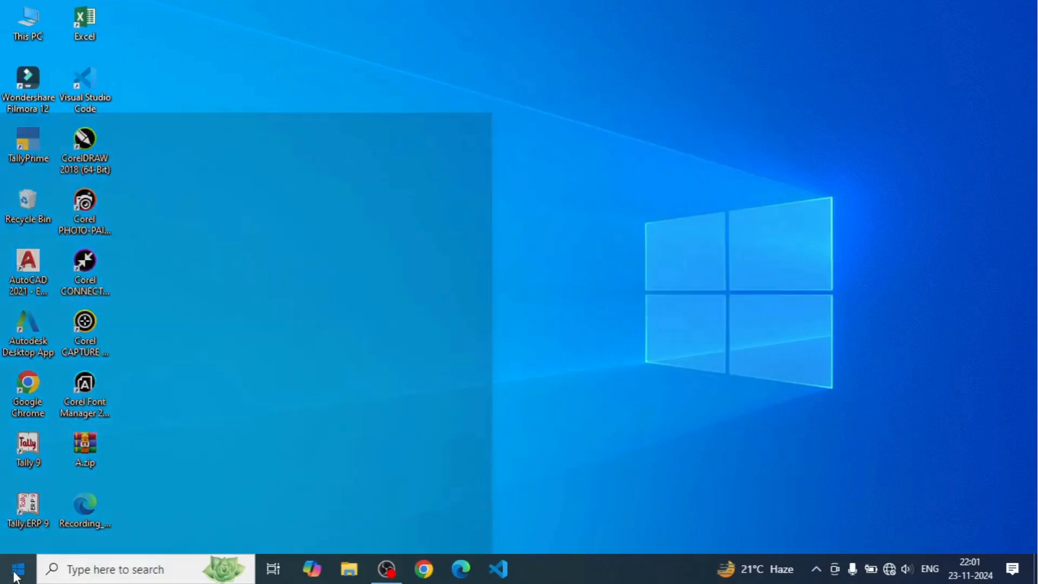
pyautogui.scroll(-5, 137, 433)
pyautogui.scroll(-15, 142, 430)
pyautogui.scroll(-15, 148, 426)
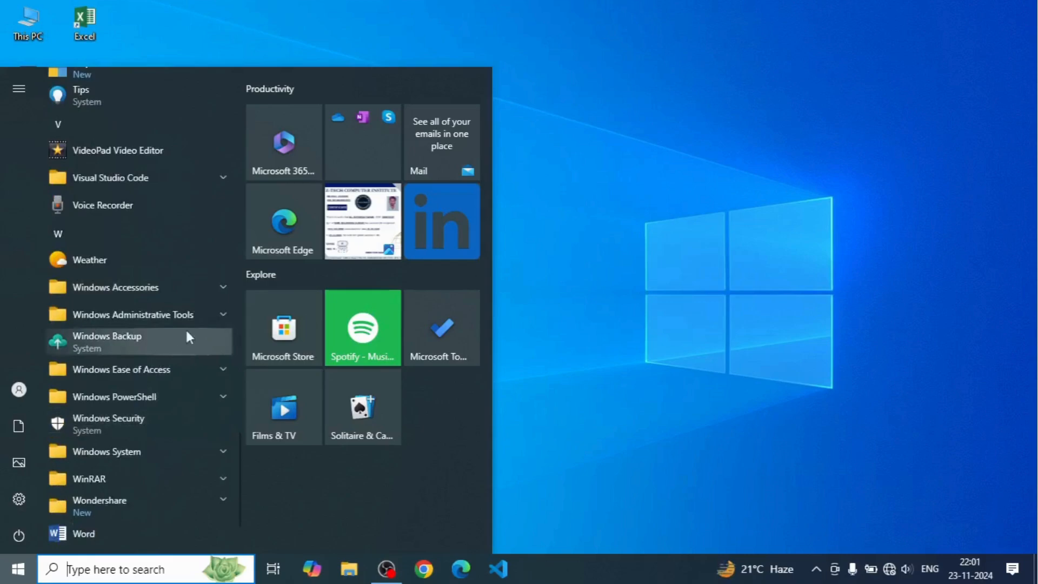
pyautogui.click(193, 320)
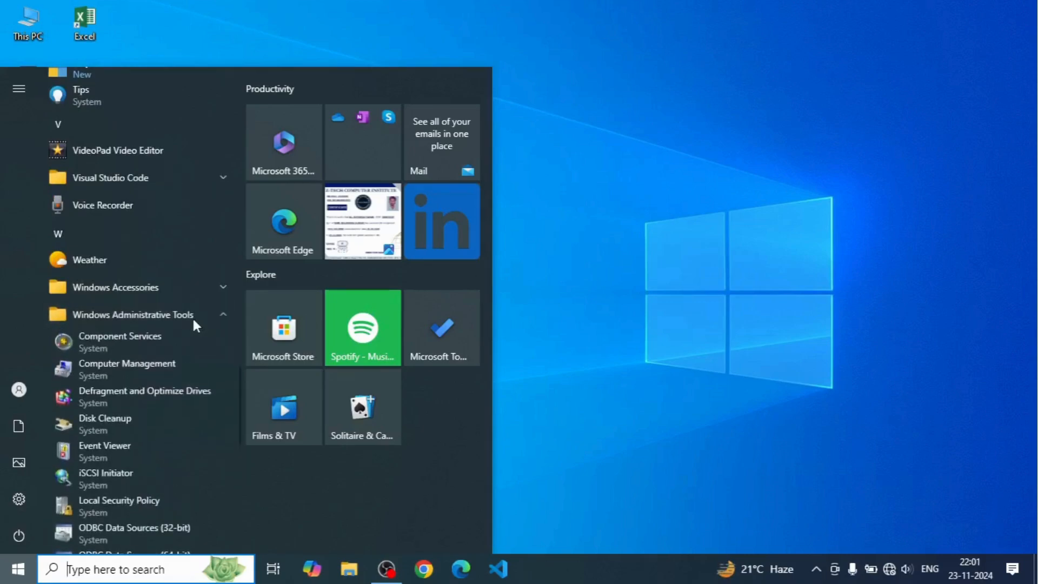
pyautogui.click(100, 422)
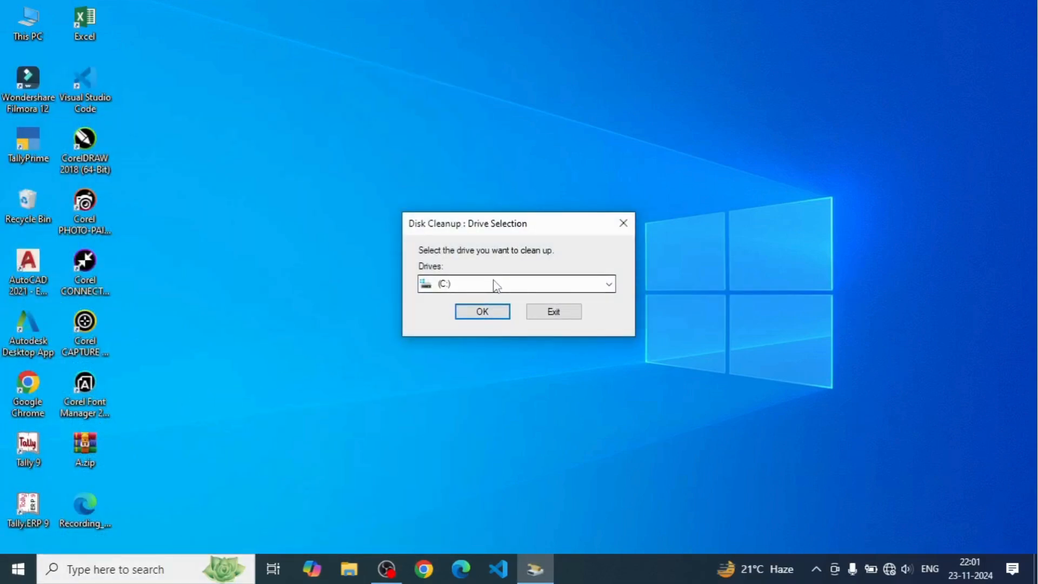
pyautogui.click(476, 311)
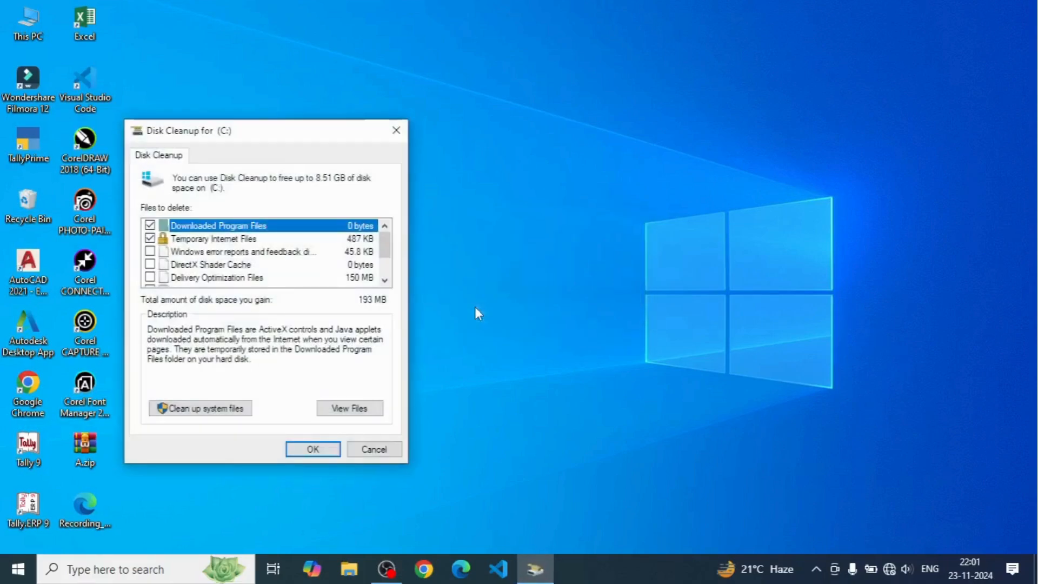
# - Reposition the Disk Cleanup dialog for the C: drive and review its list of files to delete
pyautogui.moveTo(264, 128); pyautogui.dragTo(434, 72)
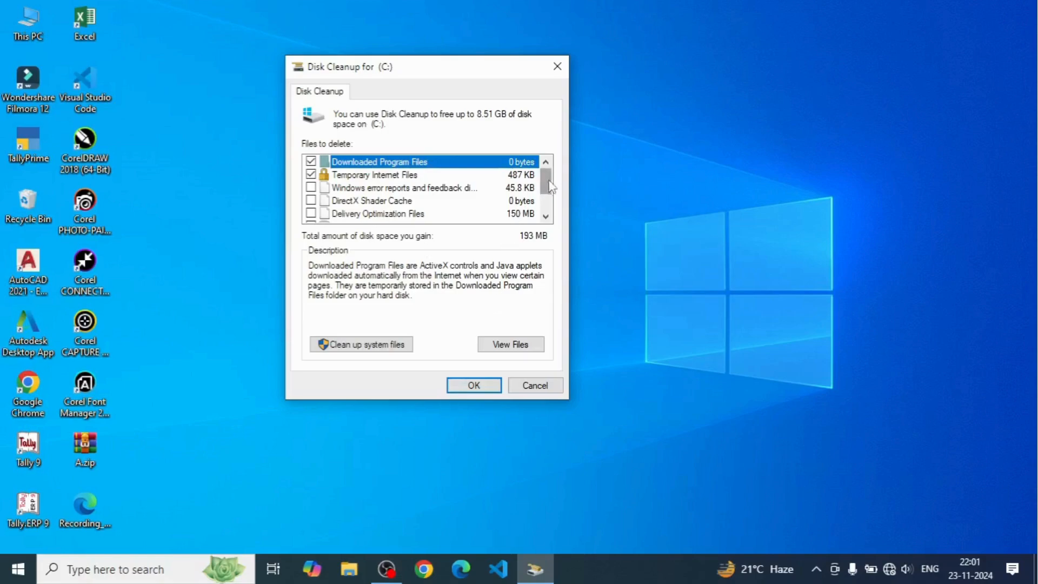
pyautogui.moveTo(551, 183)
pyautogui.mouseDown()
pyautogui.moveTo(548, 219)
pyautogui.moveTo(546, 165)
pyautogui.mouseUp()
pyautogui.scroll(-1, 362, 204)
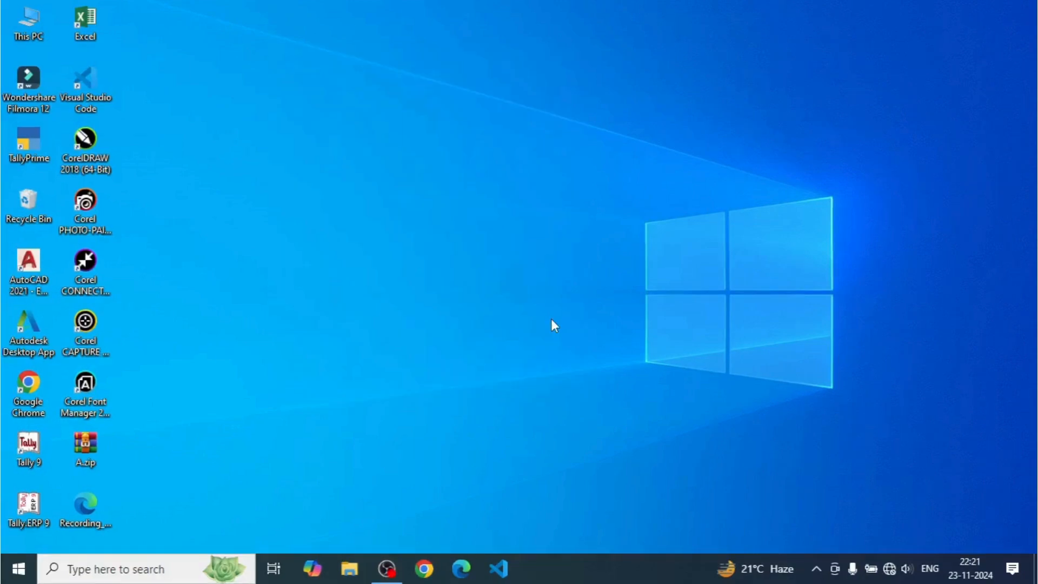
# - Open the Temp folder inside the Windows folder of Local Disk (C:) in File Explorer
pyautogui.click(350, 569)
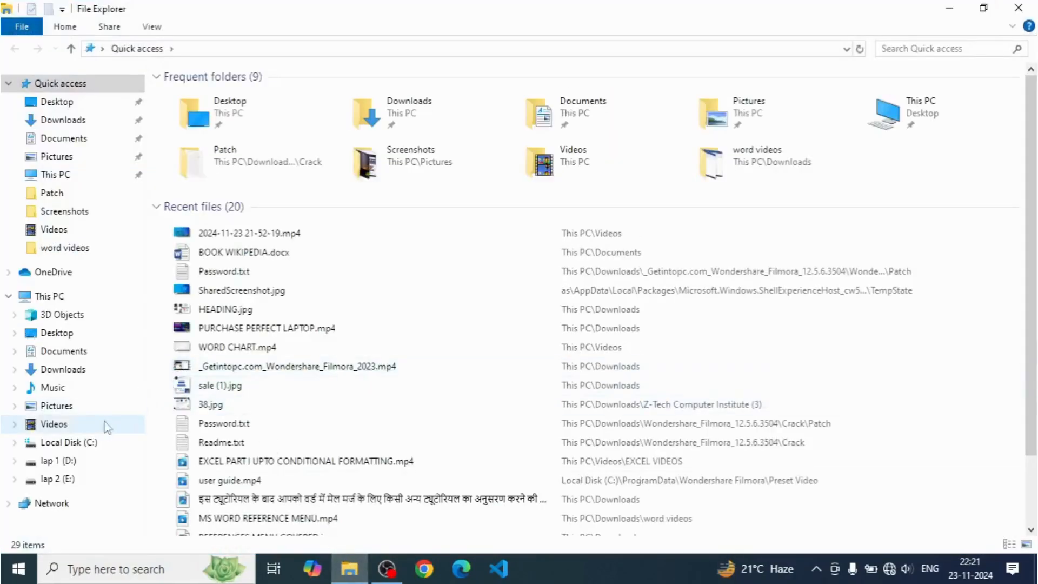
pyautogui.click(70, 442)
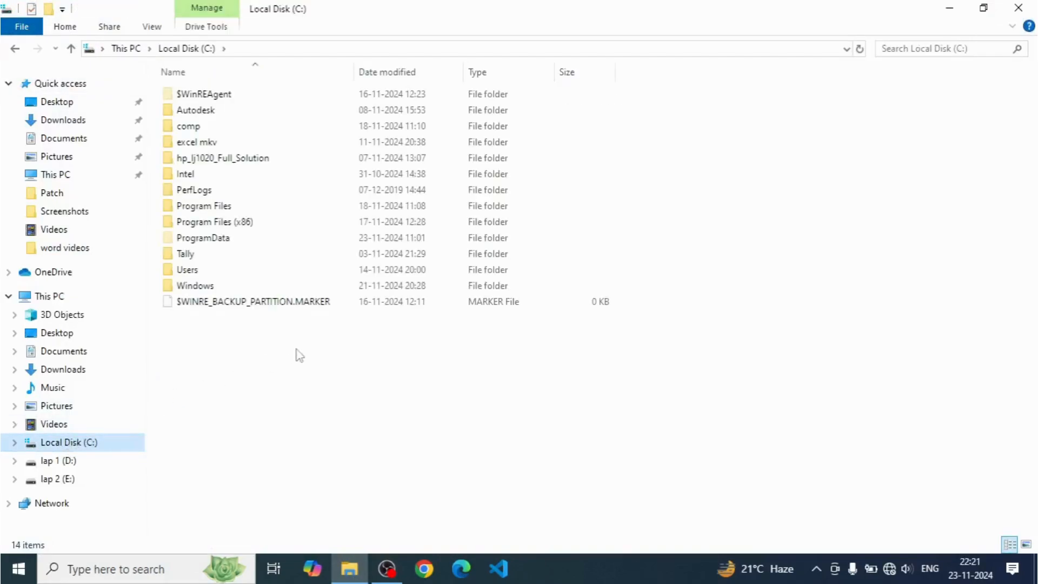
pyautogui.doubleClick(201, 287)
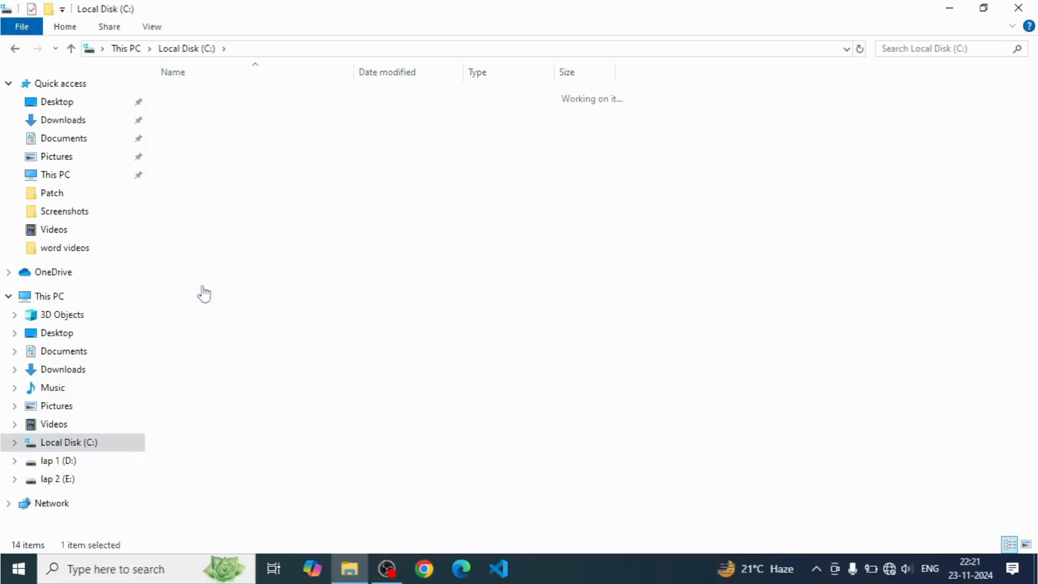
pyautogui.click(203, 291)
pyautogui.scroll(-15, 184, 378)
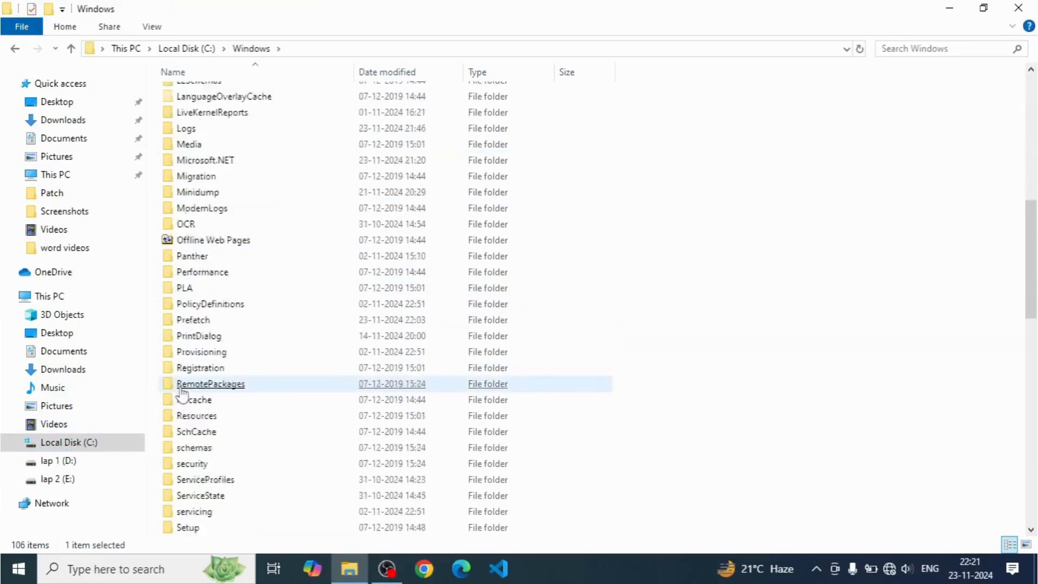
pyautogui.scroll(-5, 181, 391)
pyautogui.click(182, 389)
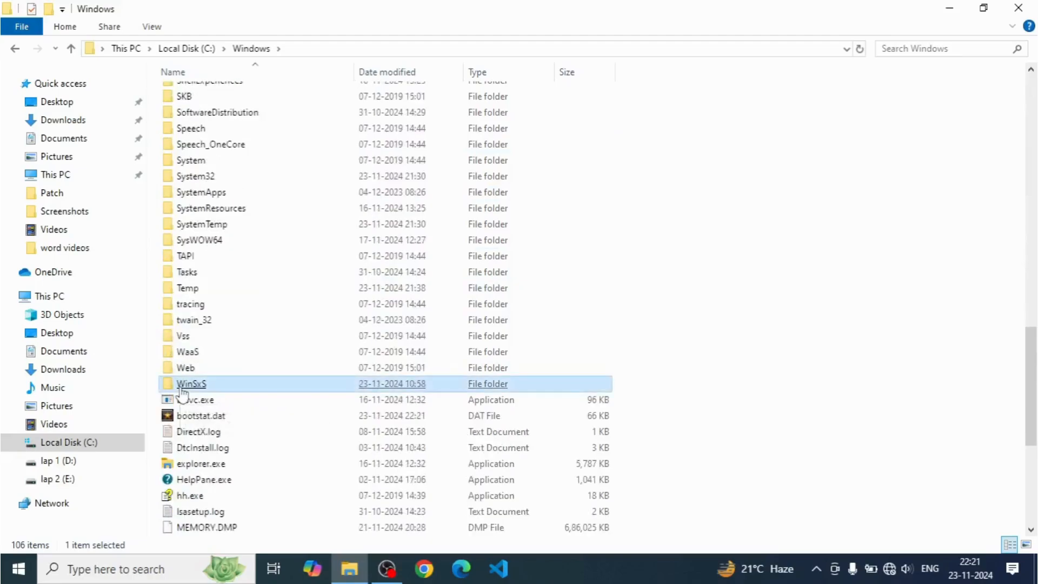
pyautogui.doubleClick(186, 289)
pyautogui.click(180, 286)
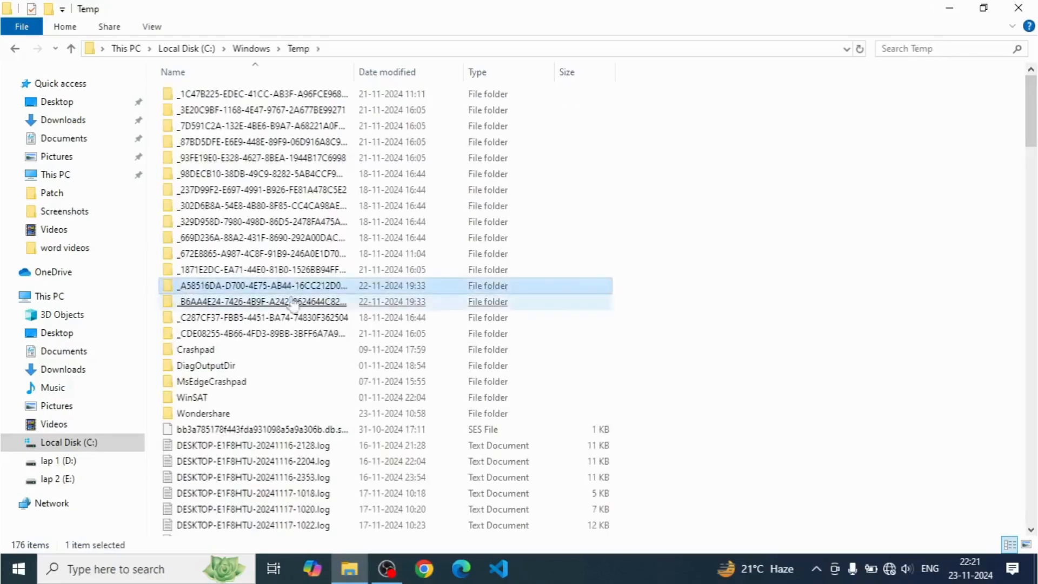
pyautogui.click(715, 260)
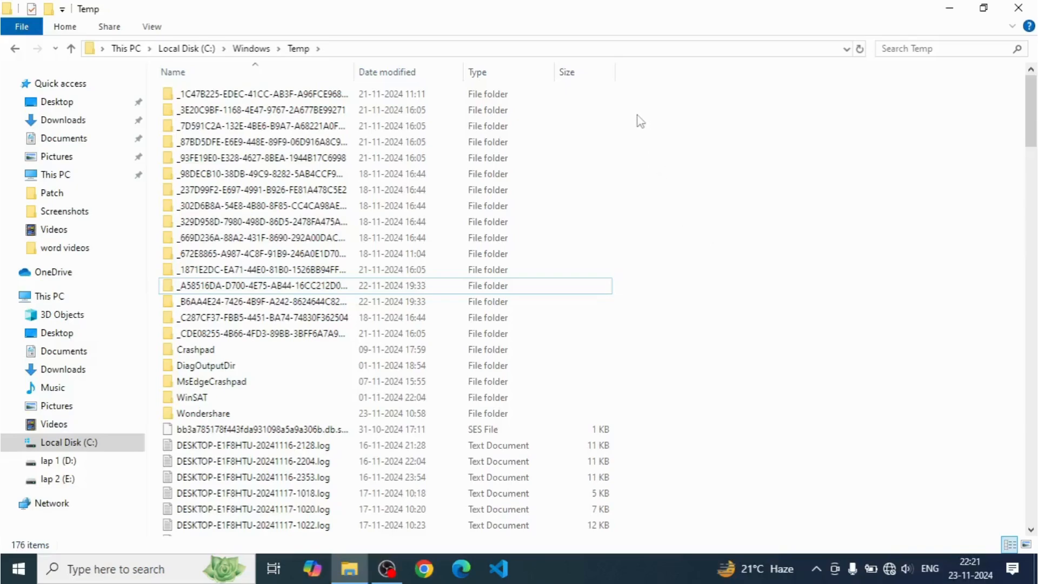
pyautogui.rightClick(710, 172)
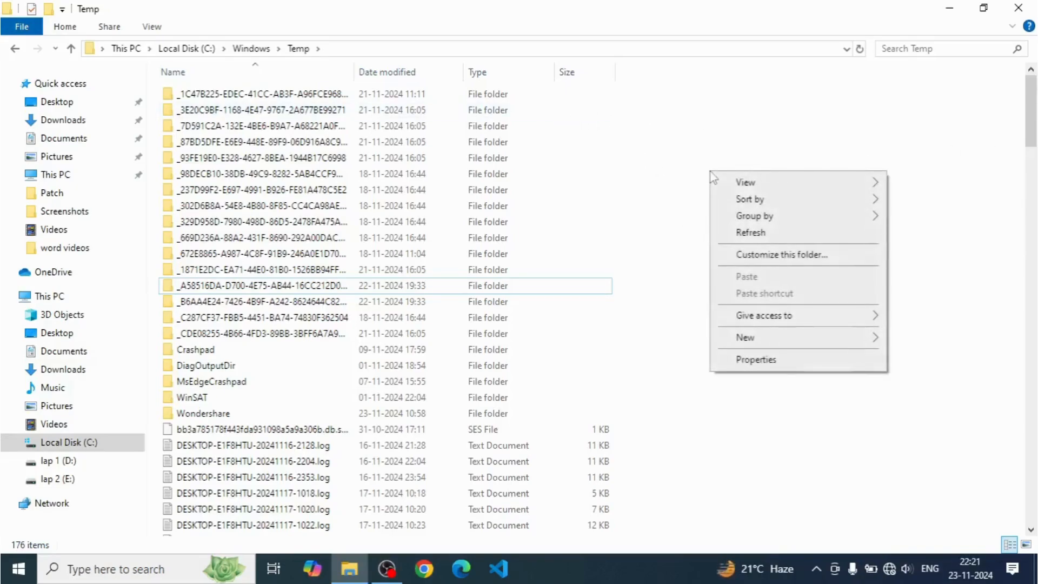
pyautogui.click(678, 188)
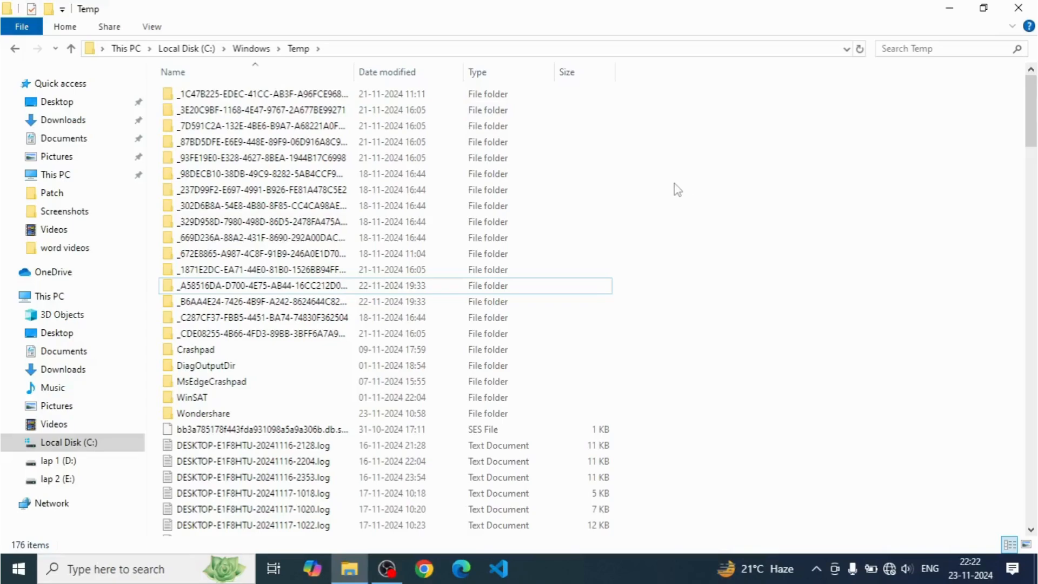
# - Delete all items in the Windows Temp folder, granting administrator permission for the WinSAT folder
pyautogui.hotkey('ctrl', 'a')
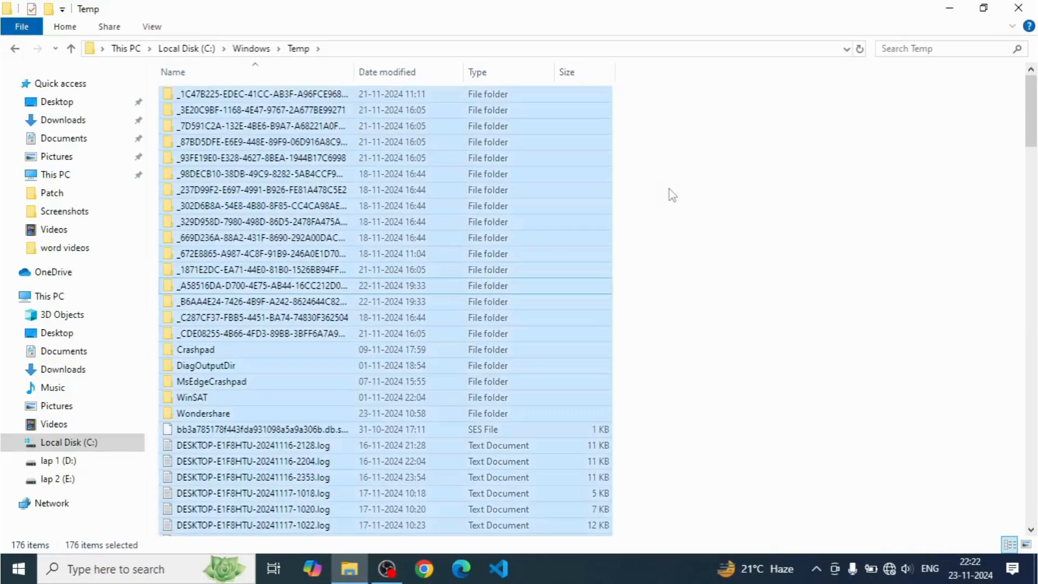
pyautogui.rightClick(513, 217)
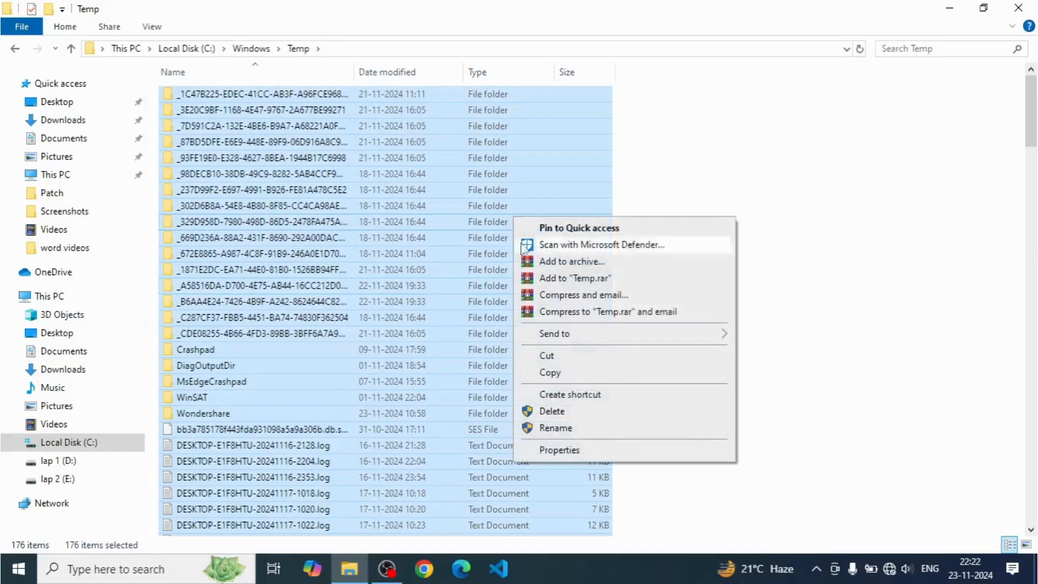
pyautogui.click(538, 411)
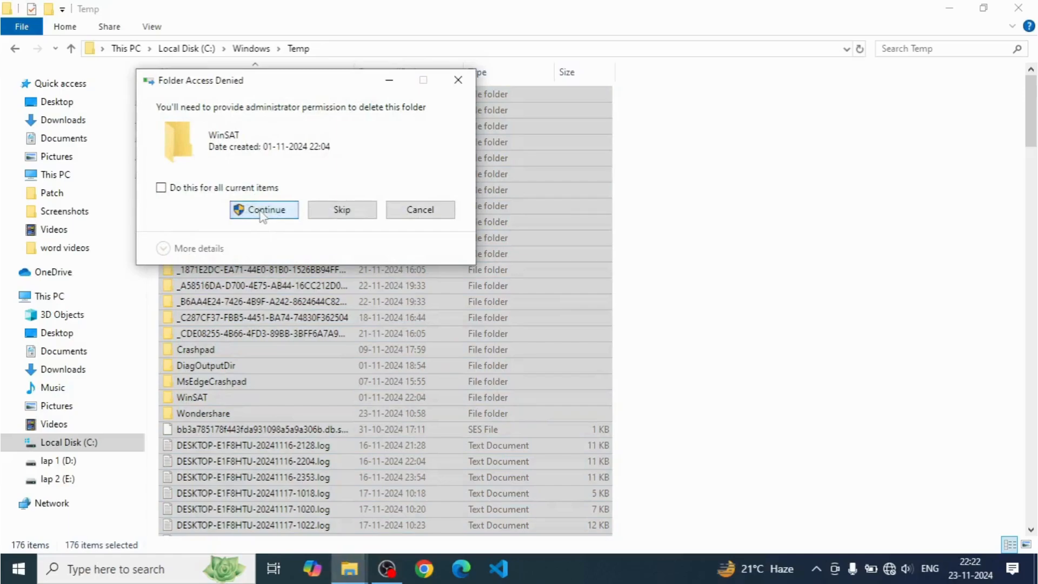
pyautogui.click(265, 210)
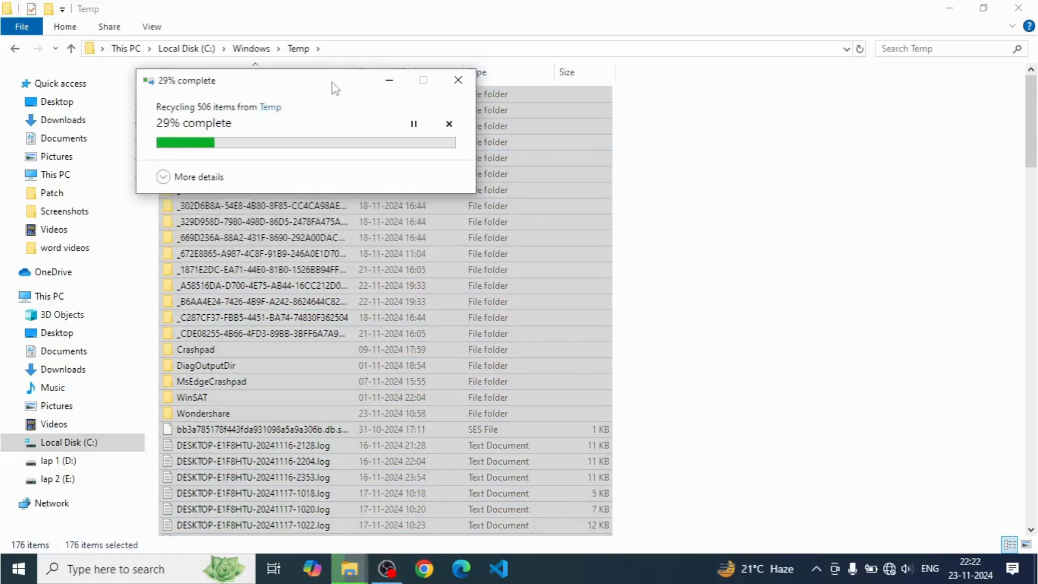
pyautogui.moveTo(285, 87); pyautogui.dragTo(583, 226)
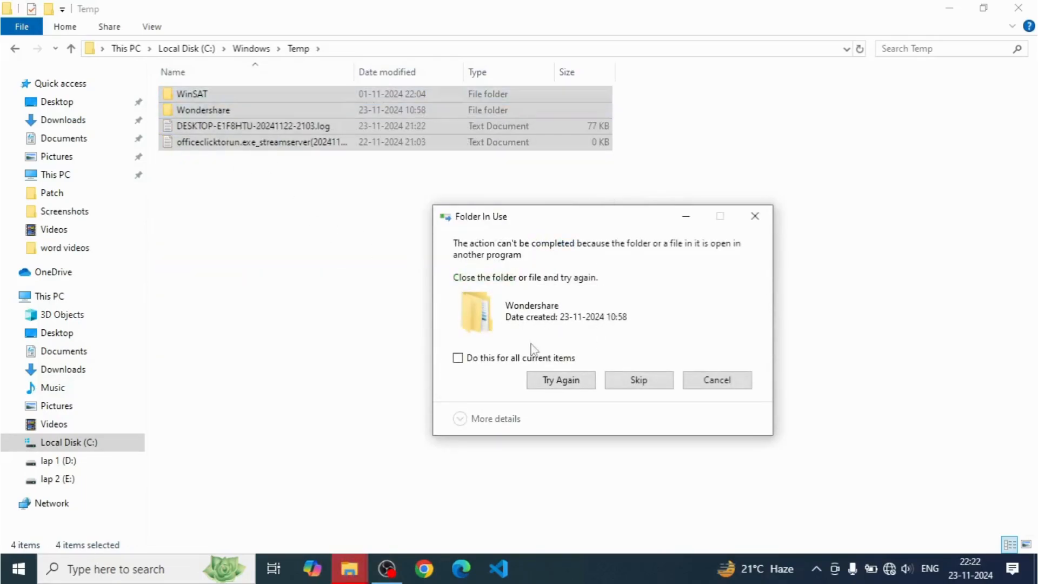
# - Retry deleting the in-use Wondershare folder, cancel the rest of the deletion and close File Explorer
pyautogui.click(568, 385)
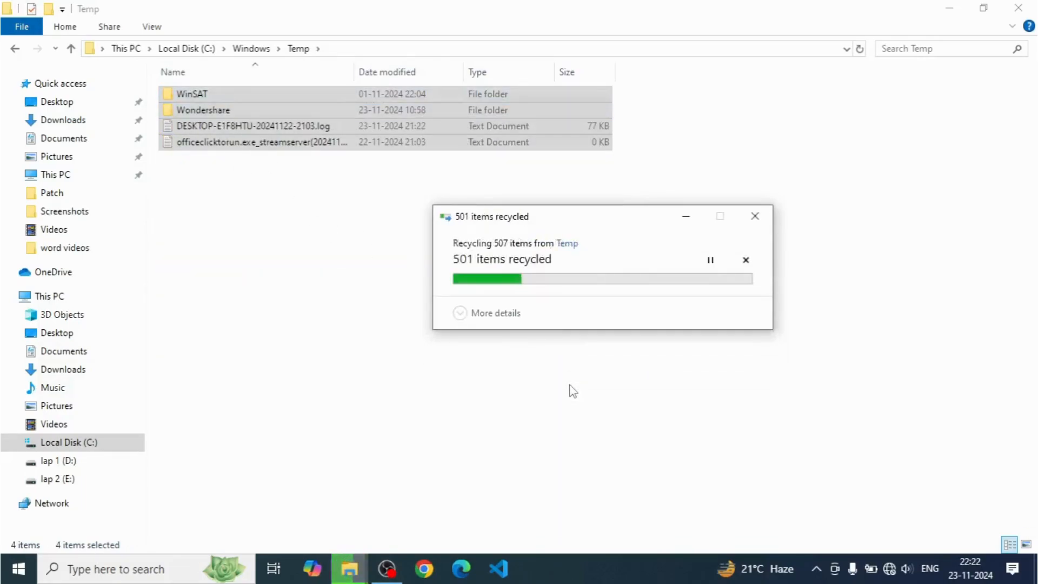
pyautogui.click(643, 384)
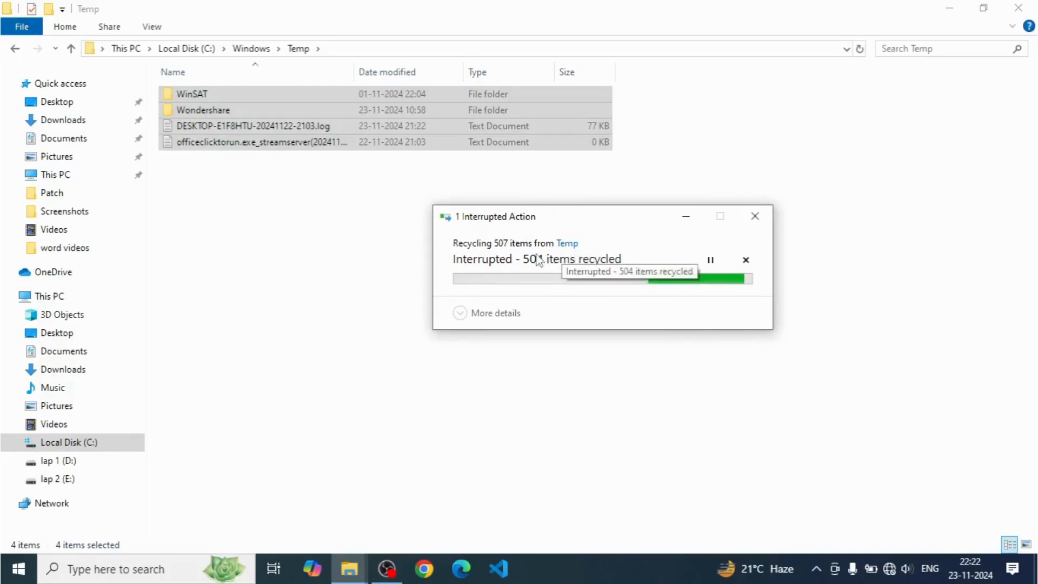
pyautogui.click(747, 261)
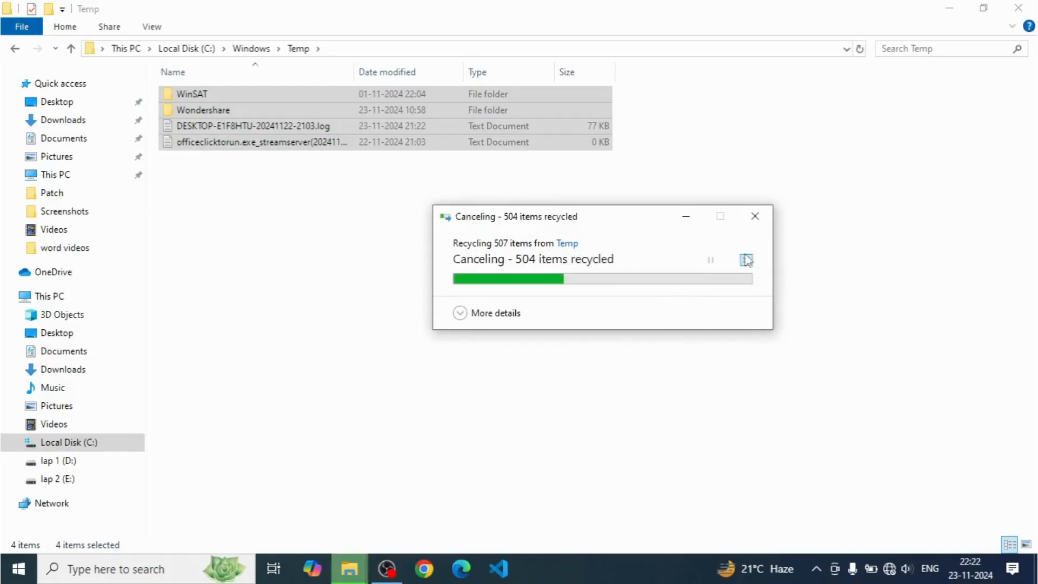
pyautogui.click(757, 217)
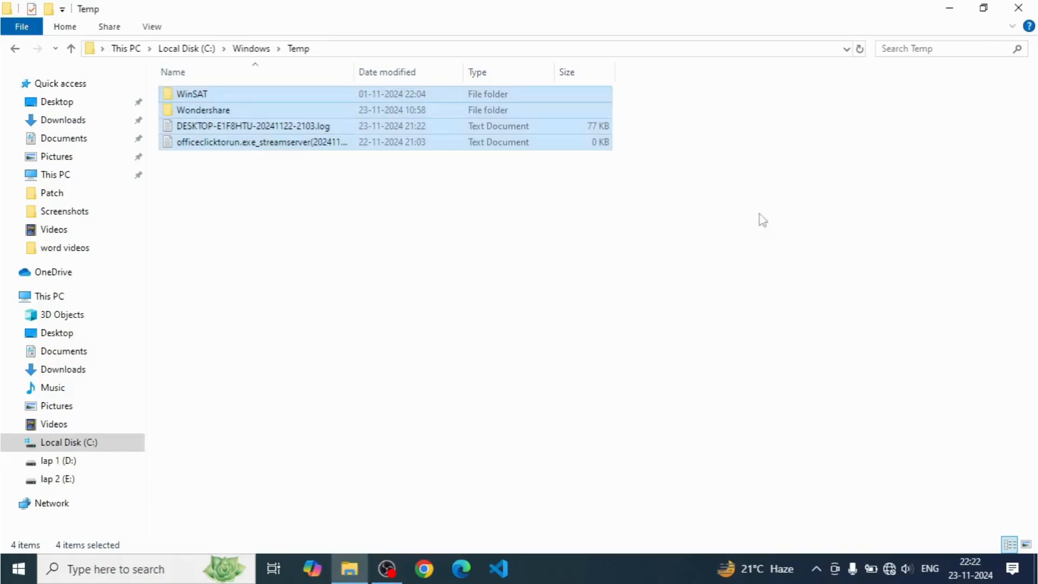
pyautogui.click(507, 239)
pyautogui.click(1022, 6)
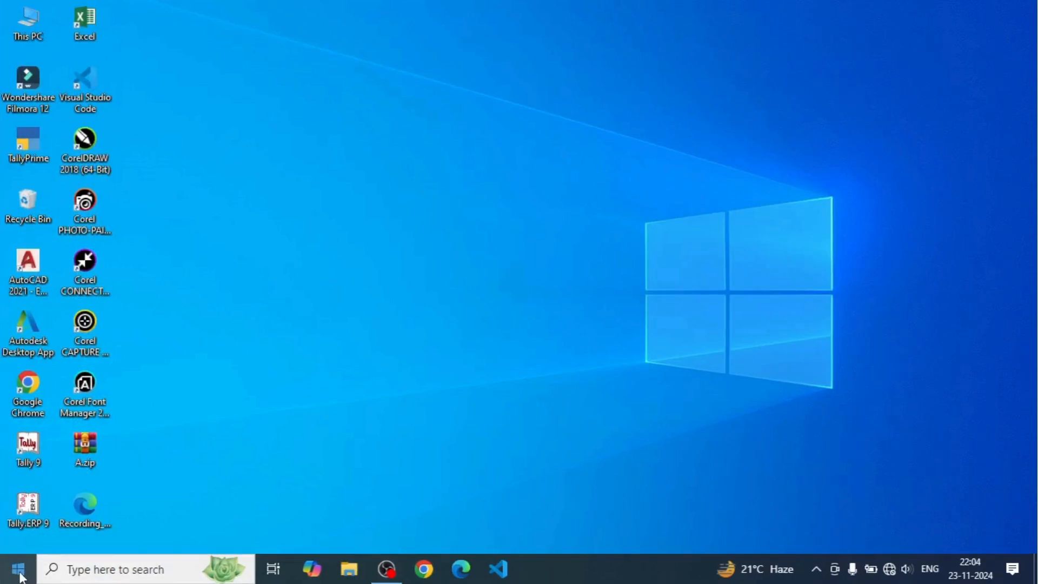
# - Open Services from the Windows Administrative Tools and maximize its window
pyautogui.click(18, 569)
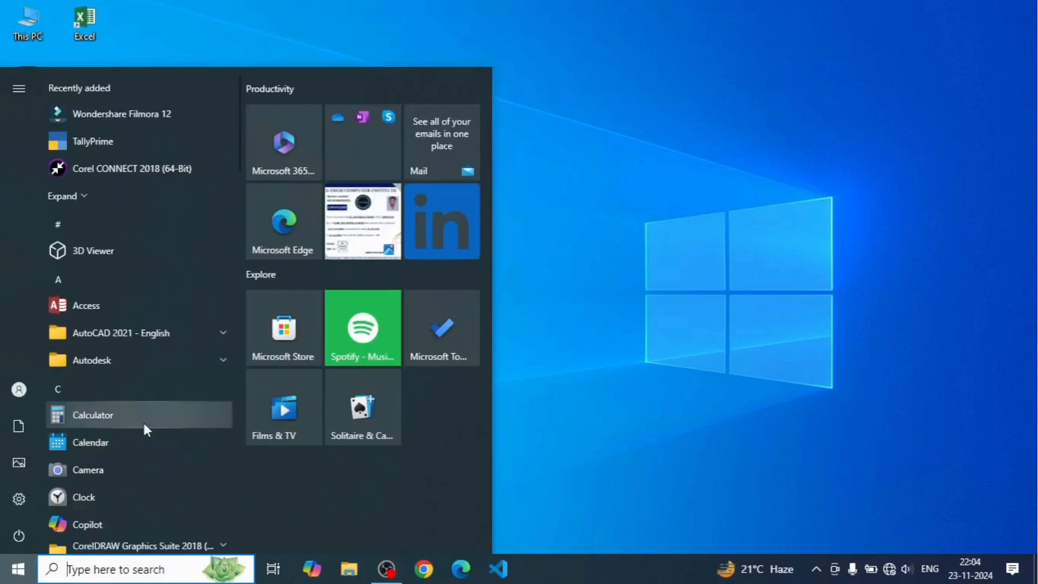
pyautogui.scroll(-12, 144, 424)
pyautogui.scroll(-15, 143, 430)
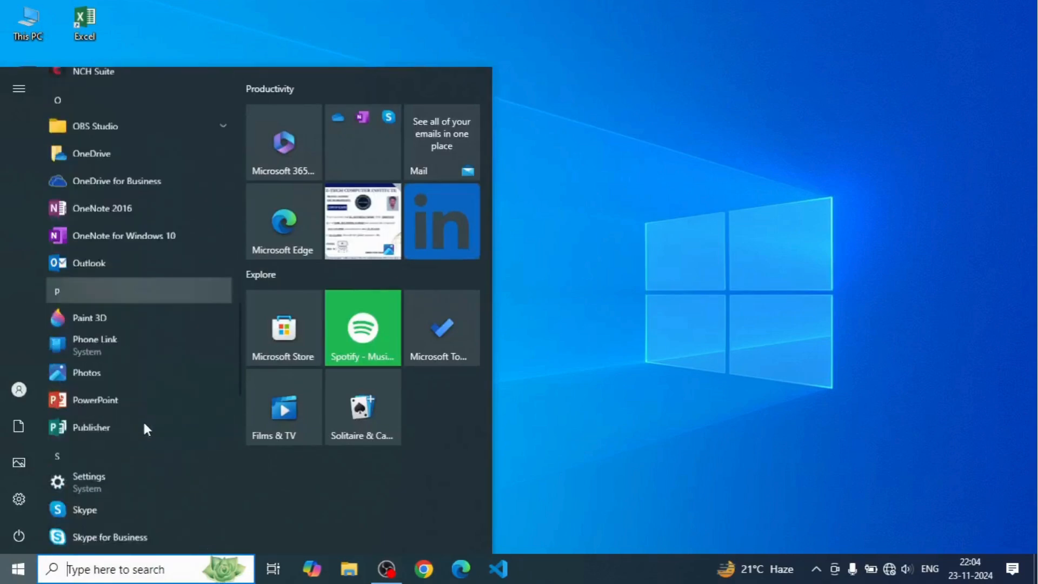
pyautogui.scroll(-1, 141, 423)
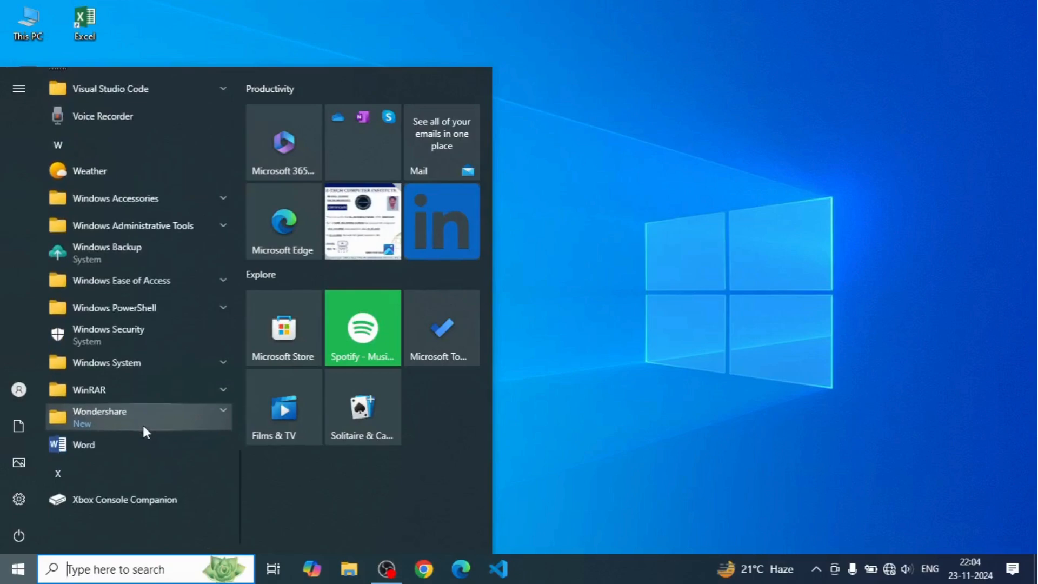
pyautogui.click(177, 227)
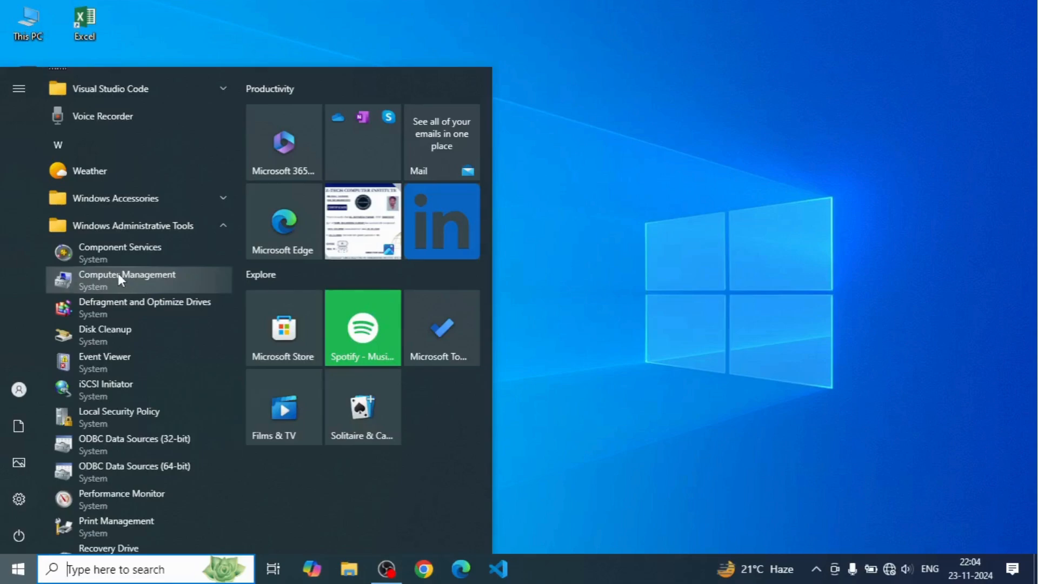
pyautogui.scroll(-4, 118, 274)
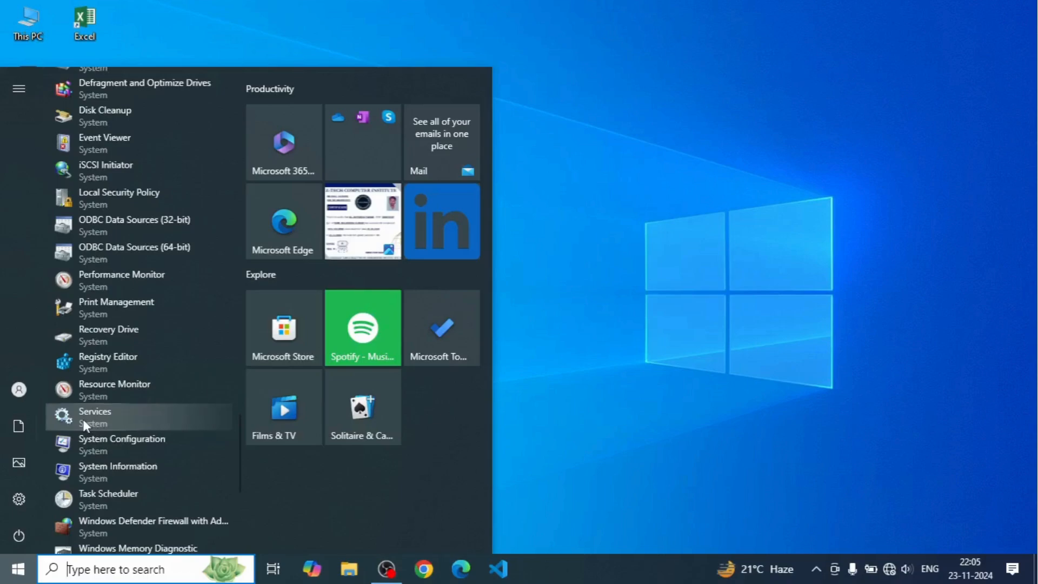
pyautogui.click(98, 417)
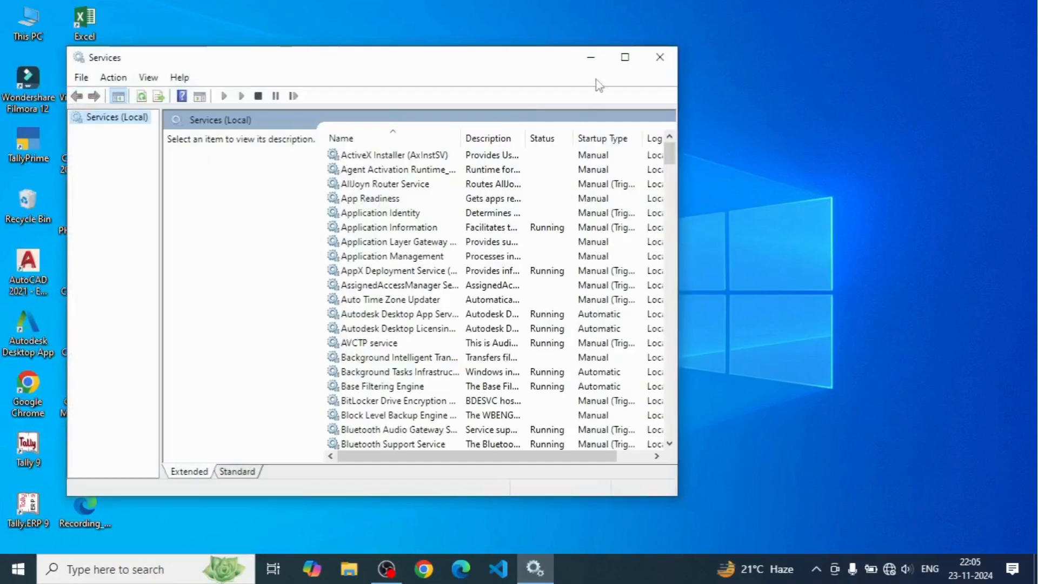
pyautogui.click(625, 59)
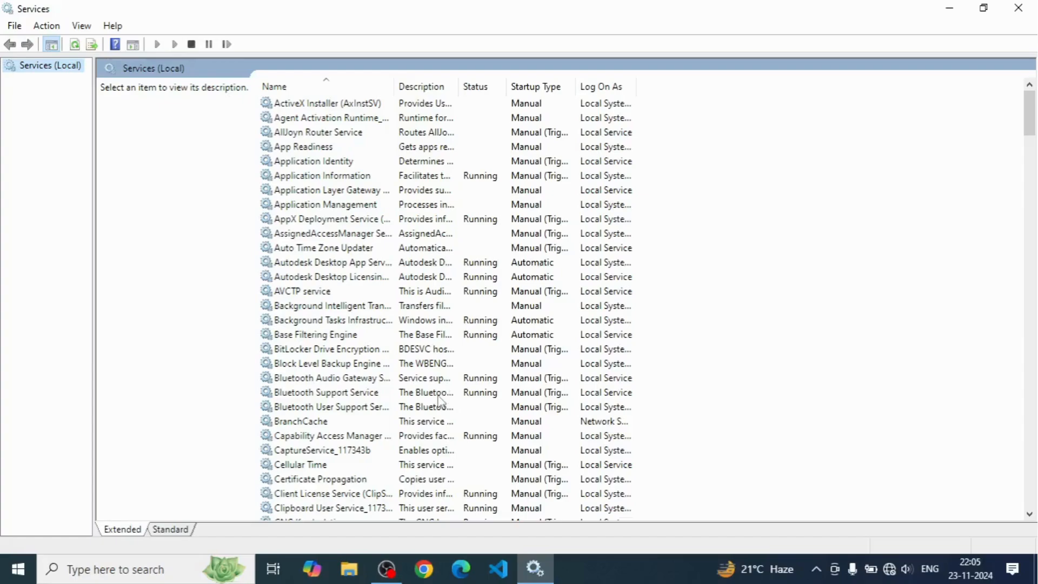
# - Find the Windows Update service in the services list and open its properties
pyautogui.scroll(-13, 291, 422)
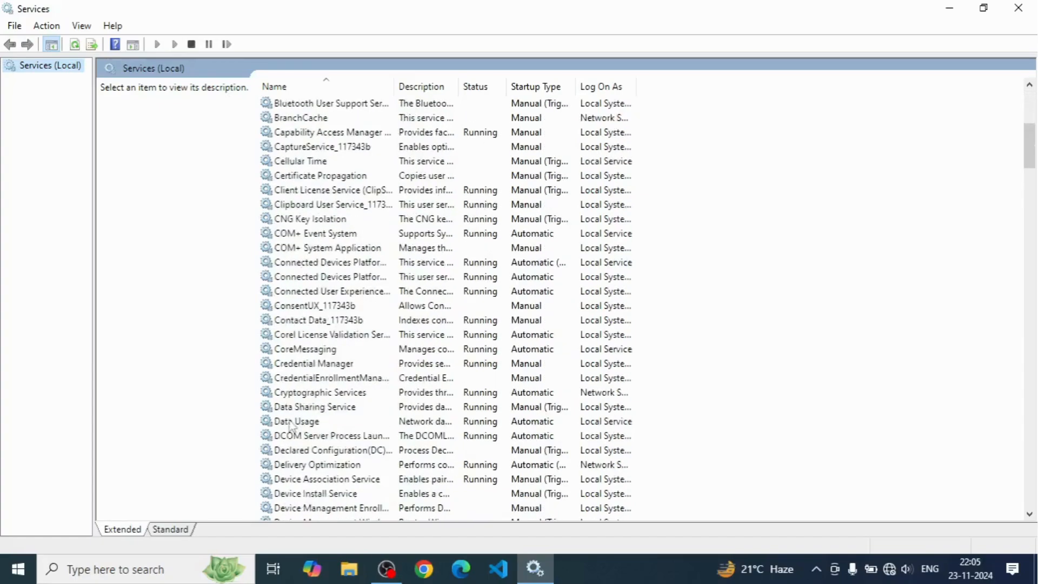
pyautogui.scroll(-20, 283, 418)
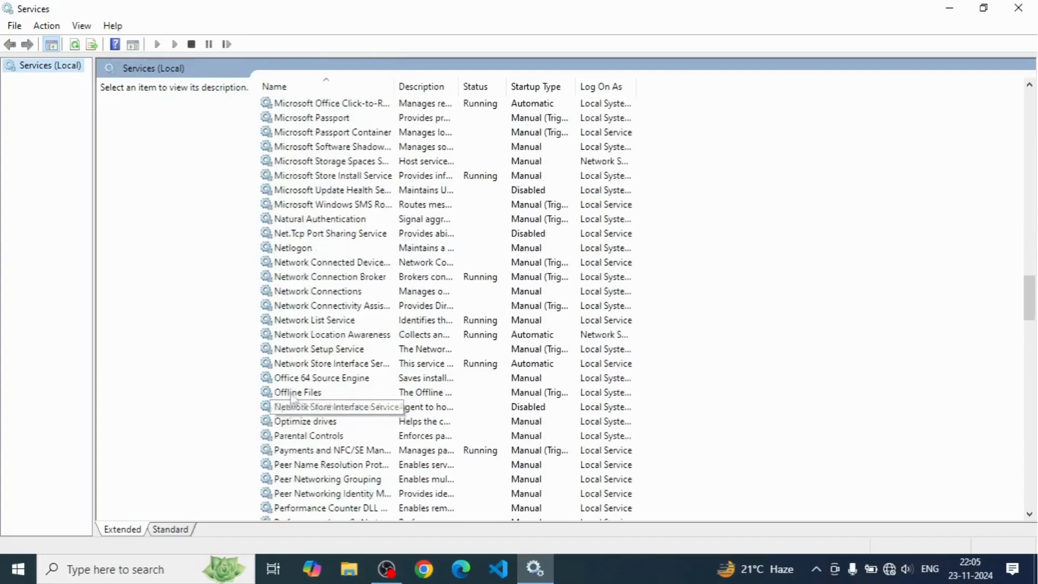
pyautogui.scroll(-20, 292, 397)
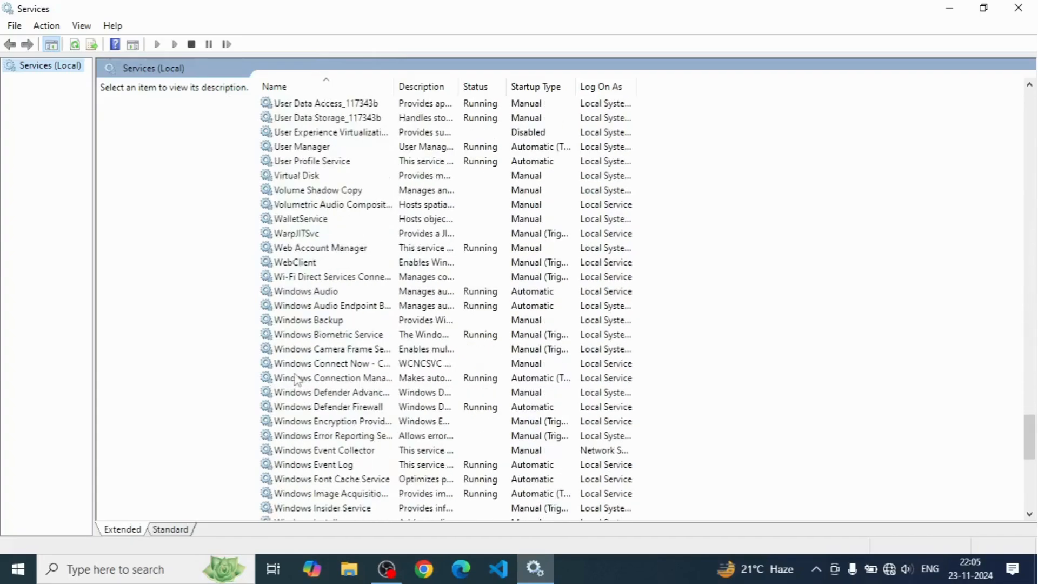
pyautogui.scroll(-3, 296, 379)
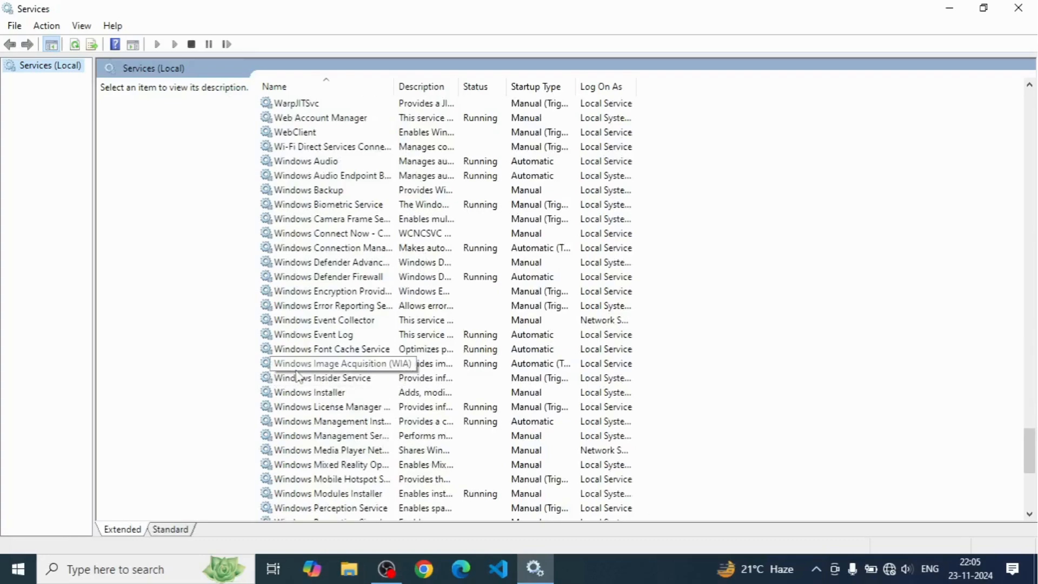
pyautogui.scroll(-7, 362, 355)
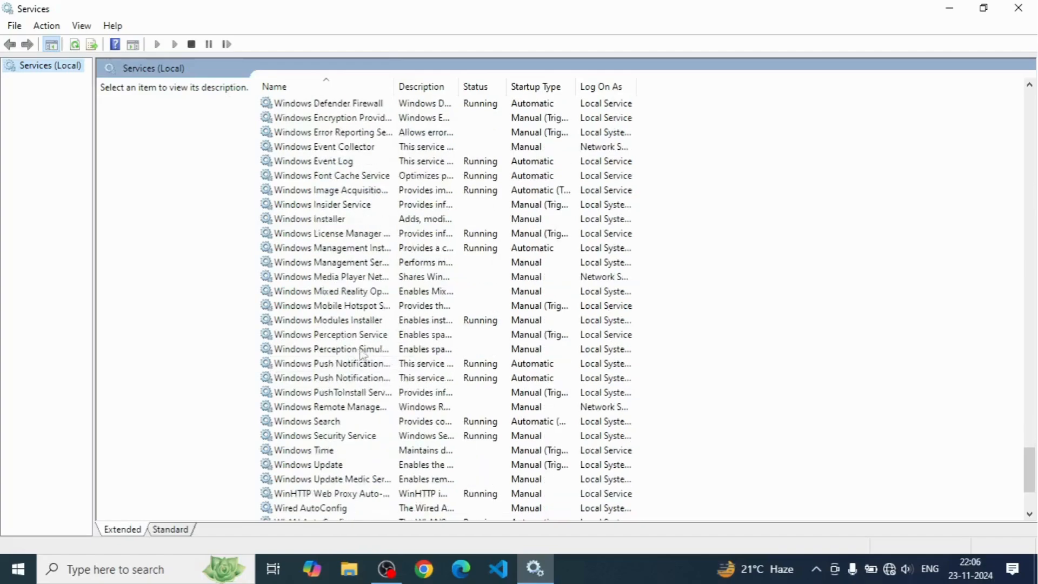
pyautogui.click(341, 321)
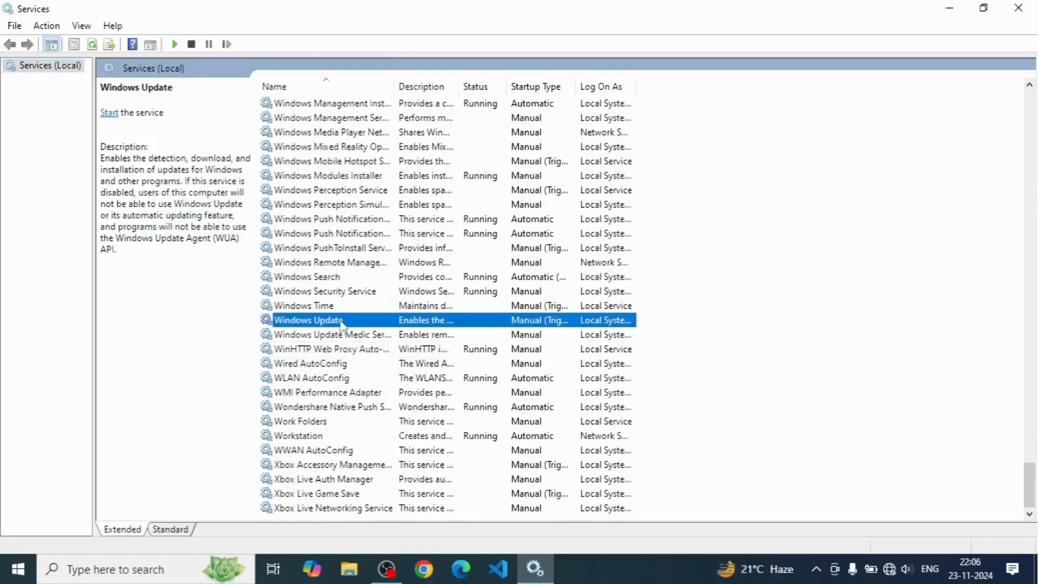
pyautogui.doubleClick(341, 323)
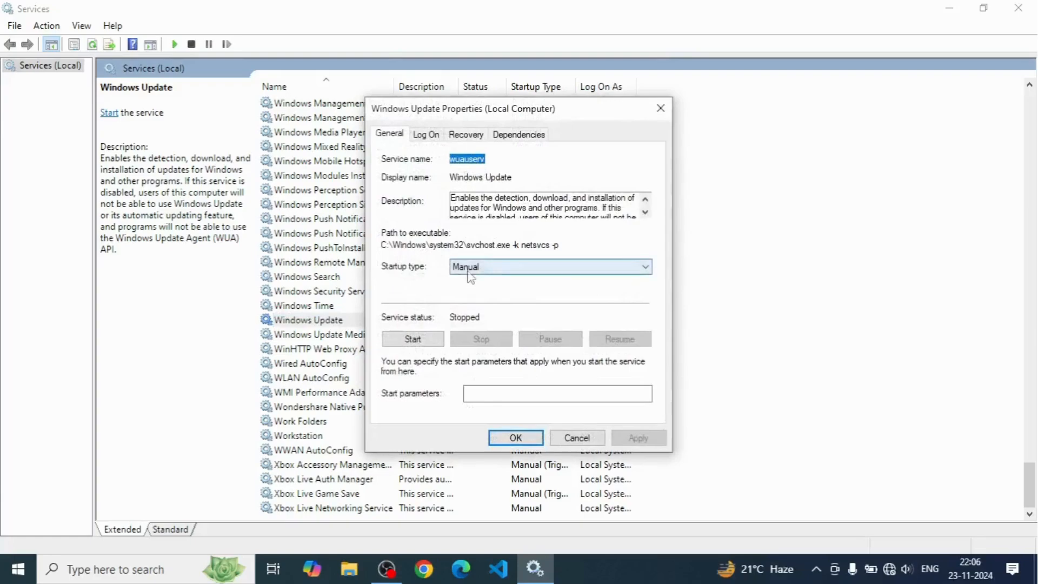
# - Set the Windows Update startup type to Disabled and start the service, applying the changes and closing Services
pyautogui.click(485, 269)
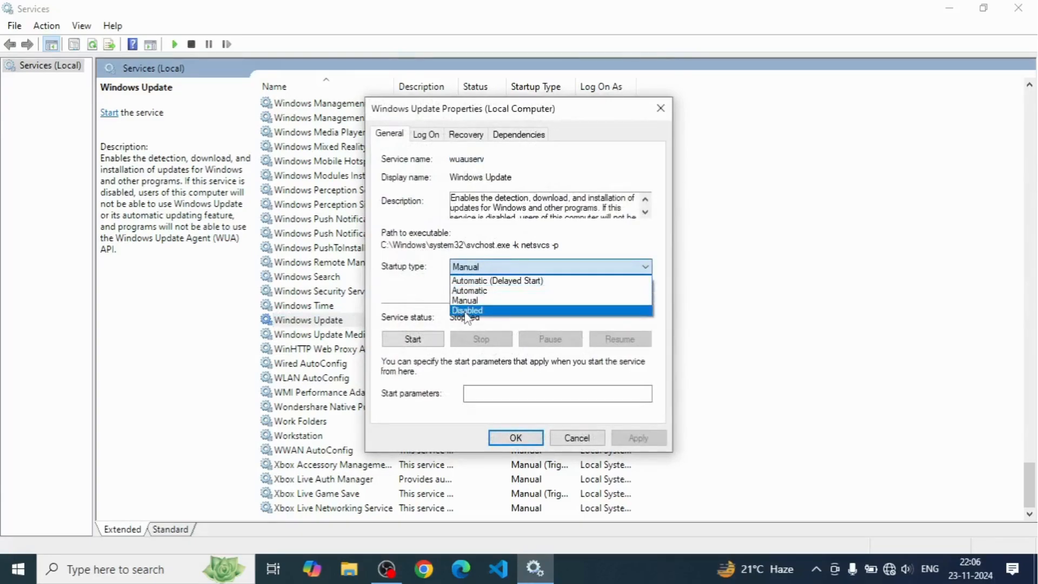
pyautogui.click(467, 311)
pyautogui.click(409, 344)
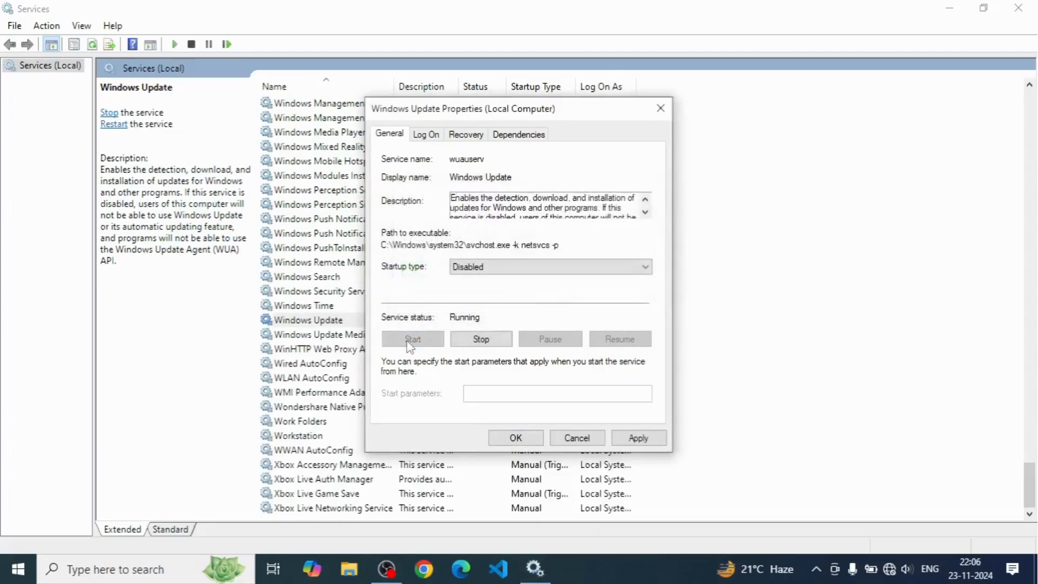
pyautogui.click(626, 438)
pyautogui.click(521, 436)
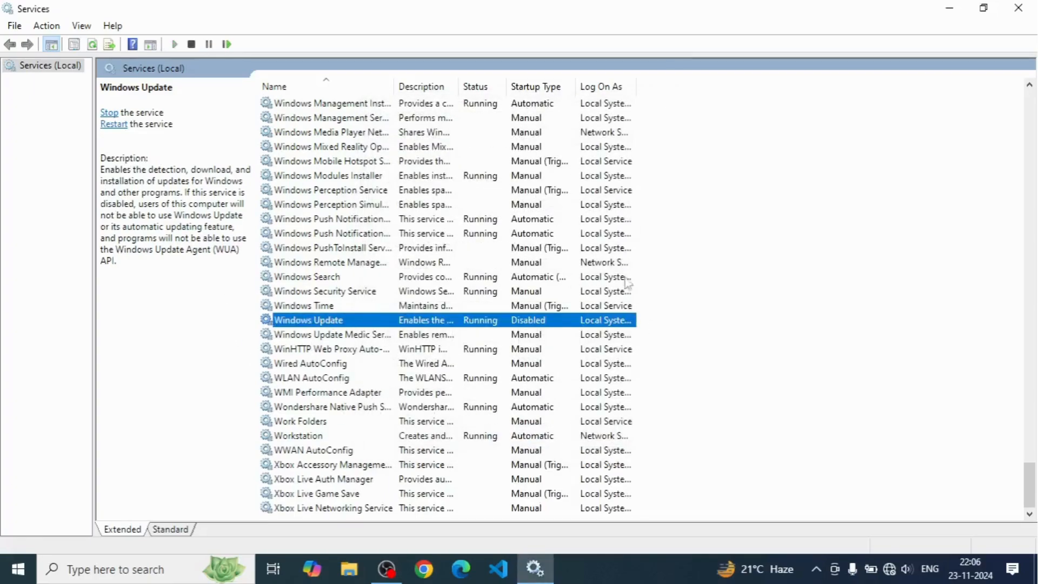
pyautogui.click(1021, 17)
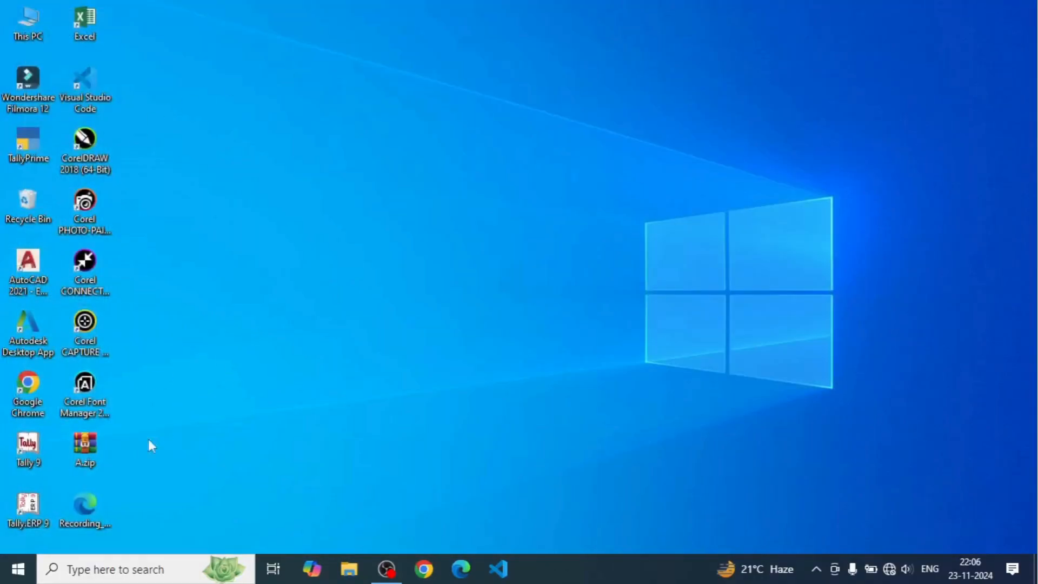
# - Open the Windows Update page under Update & Security in Windows Settings and pause updates for 7 days
pyautogui.rightClick(16, 575)
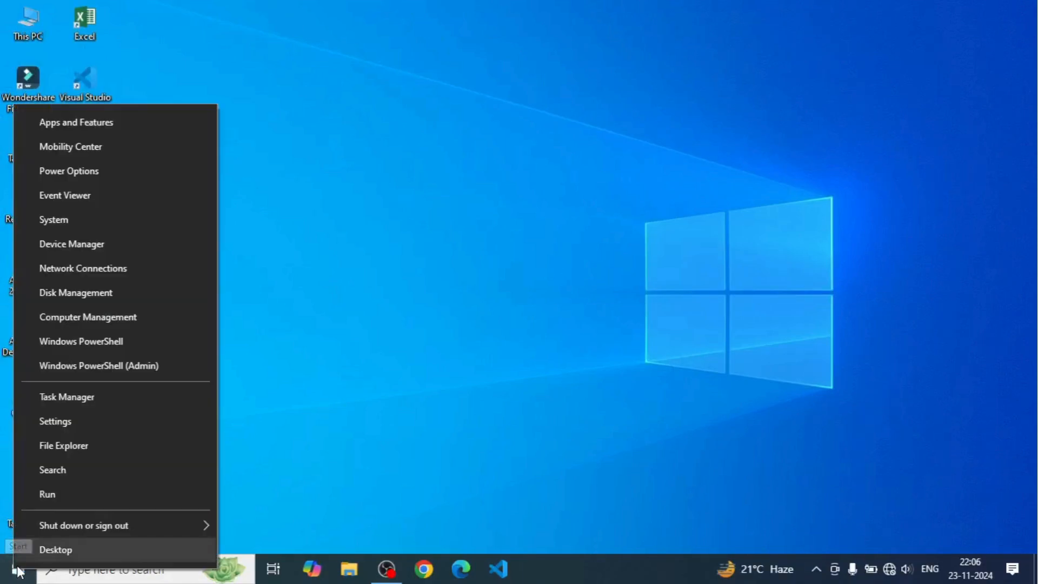
pyautogui.click(39, 426)
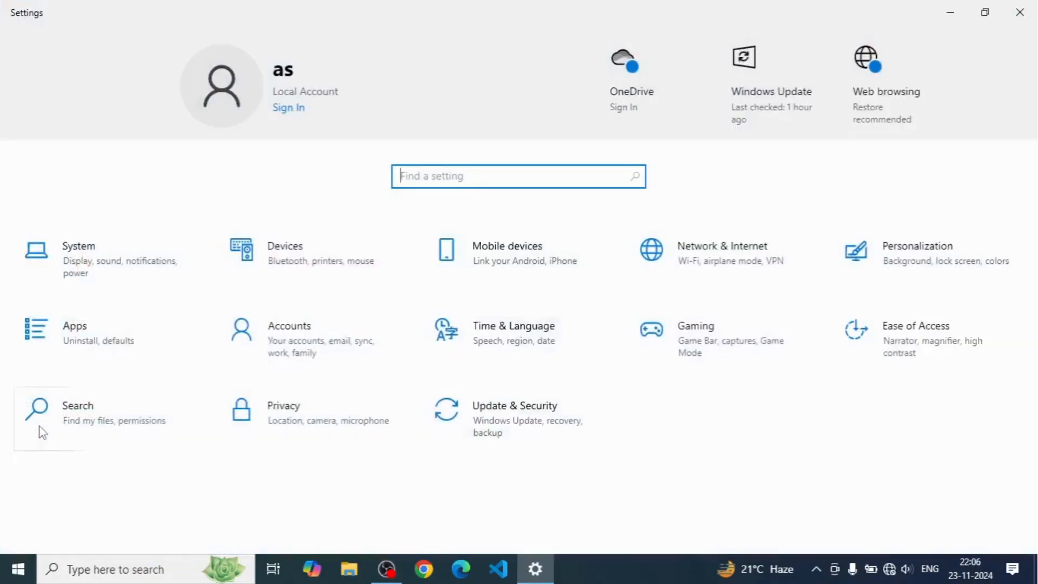
pyautogui.click(485, 417)
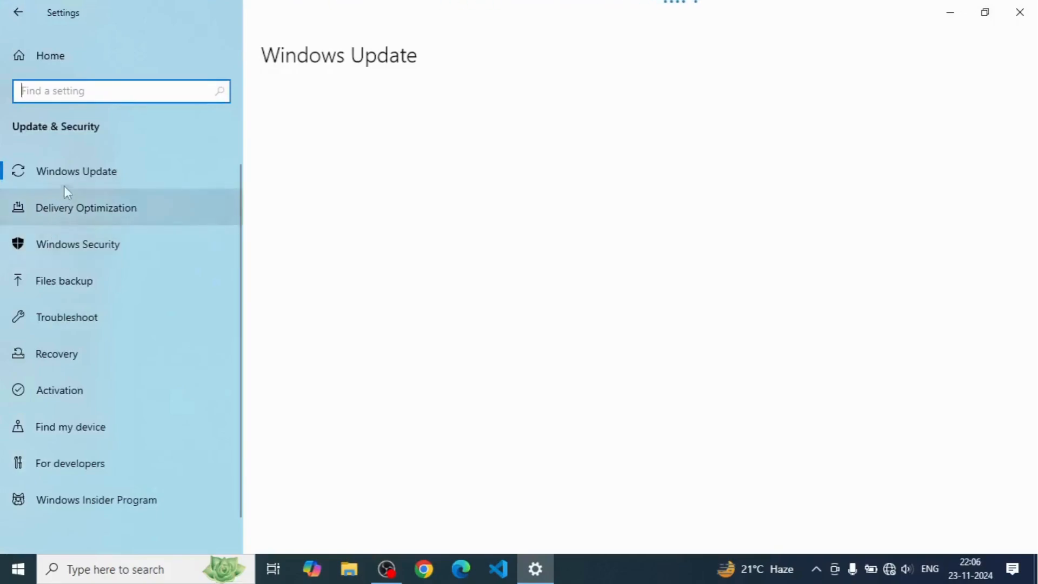
pyautogui.click(73, 167)
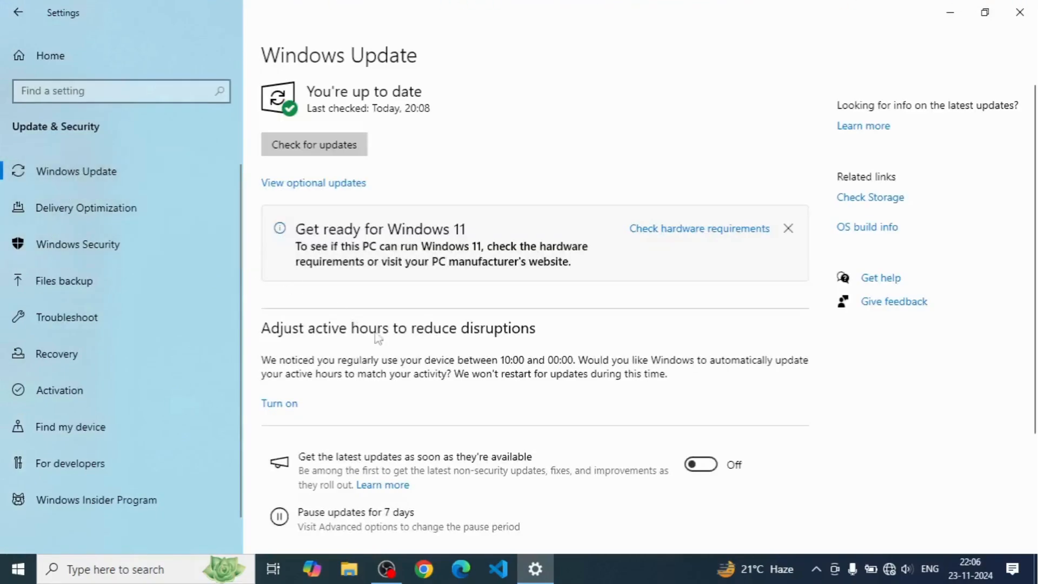
pyautogui.scroll(-3, 404, 373)
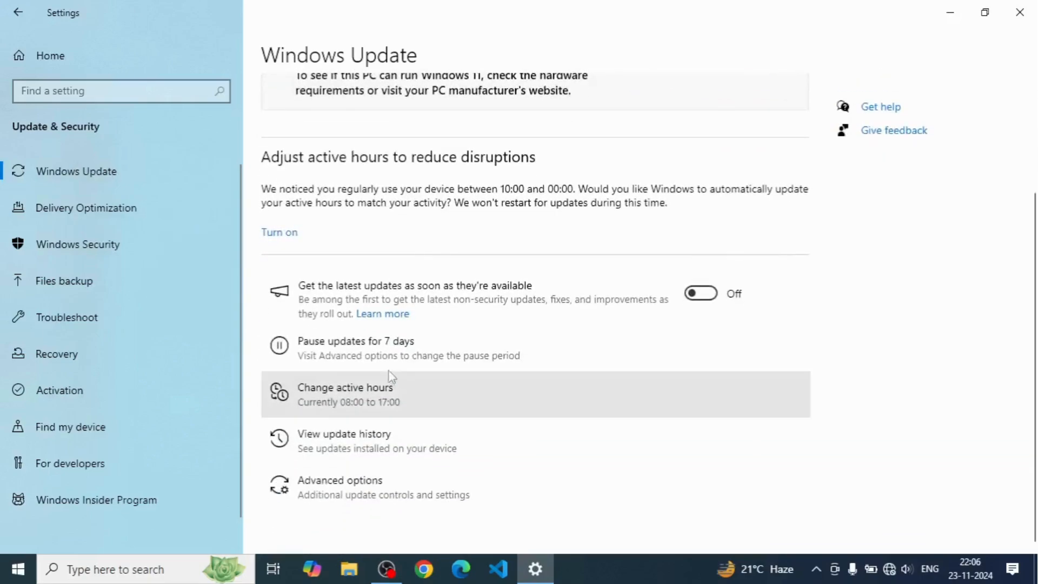
pyautogui.click(385, 358)
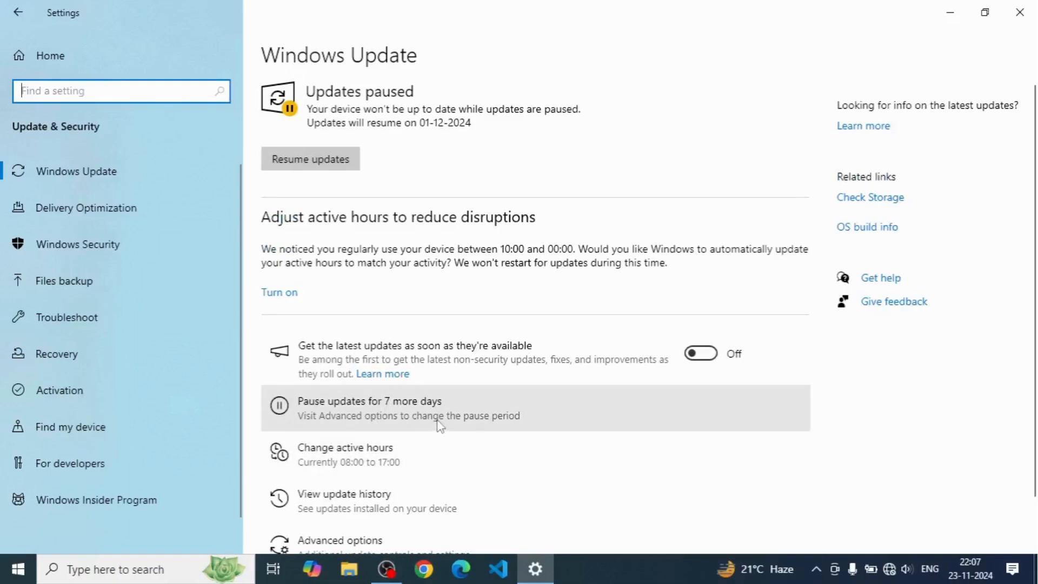
# - Set the update pause to last until 28 December 2024 in the Advanced options, and close Settings
pyautogui.scroll(-2, 435, 420)
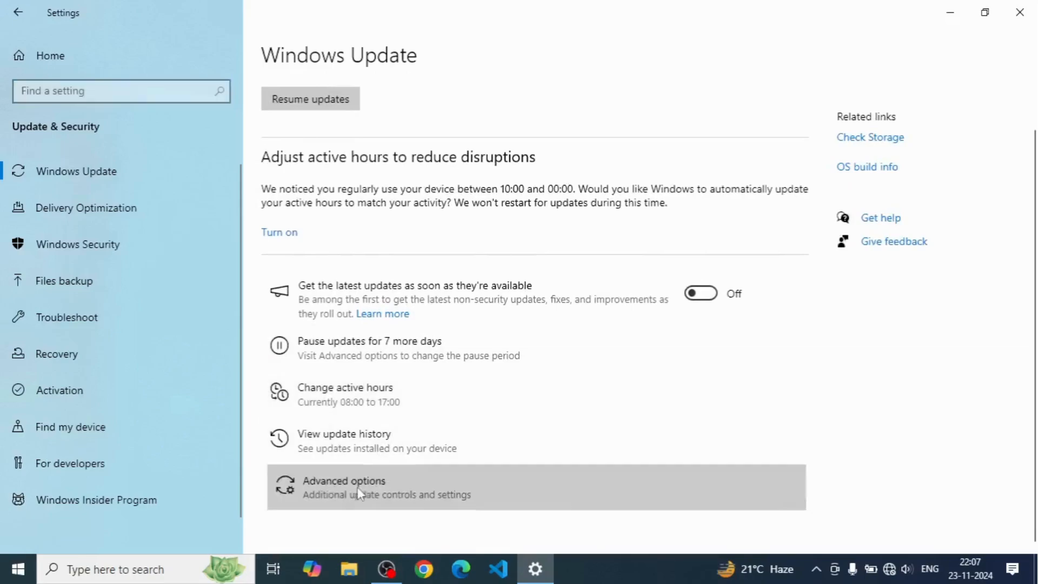
pyautogui.click(359, 493)
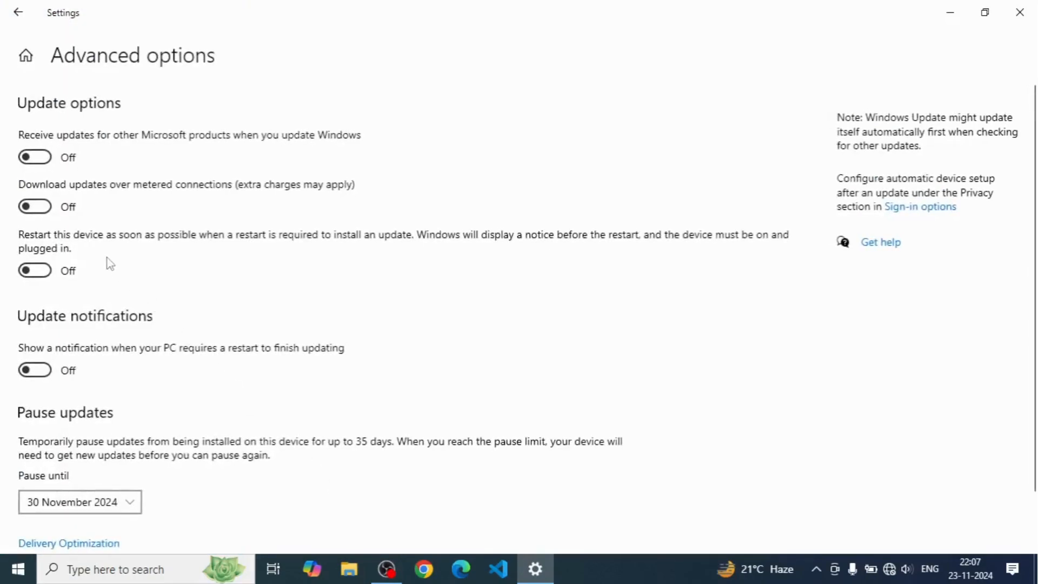
pyautogui.scroll(-2, 110, 265)
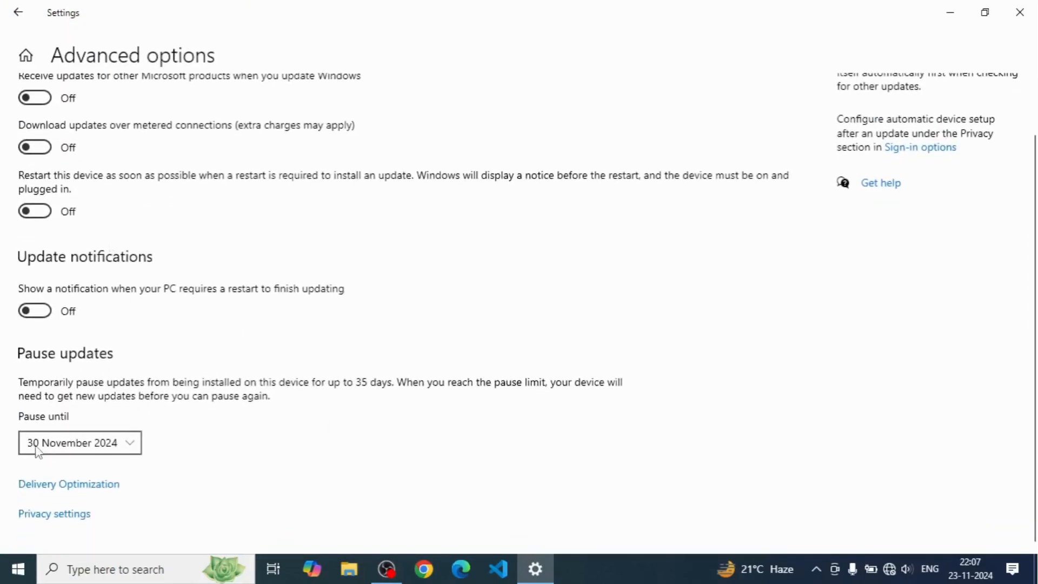
pyautogui.click(140, 448)
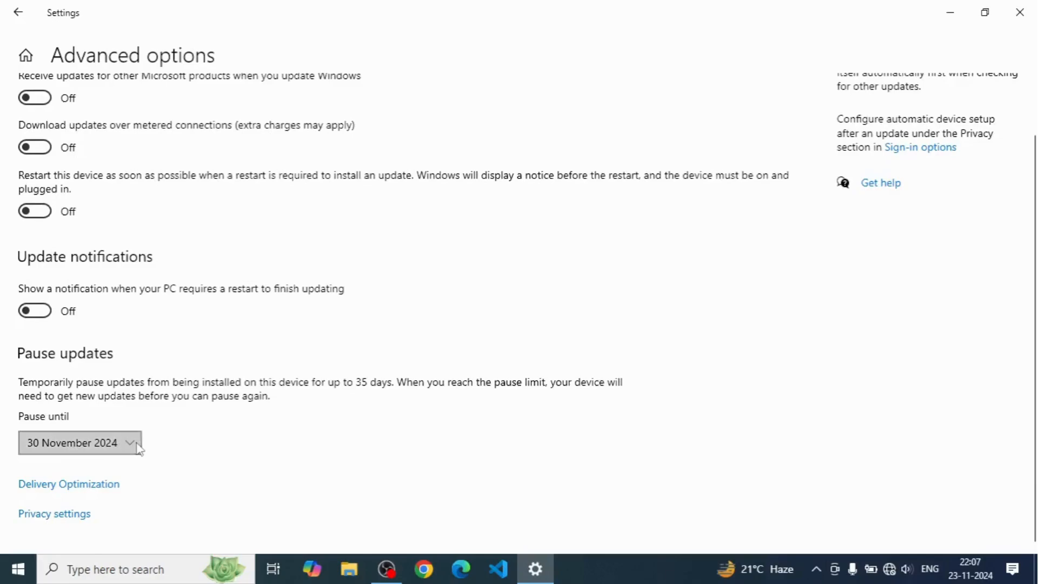
pyautogui.scroll(-6, 68, 449)
pyautogui.scroll(-1, 67, 457)
pyautogui.click(80, 517)
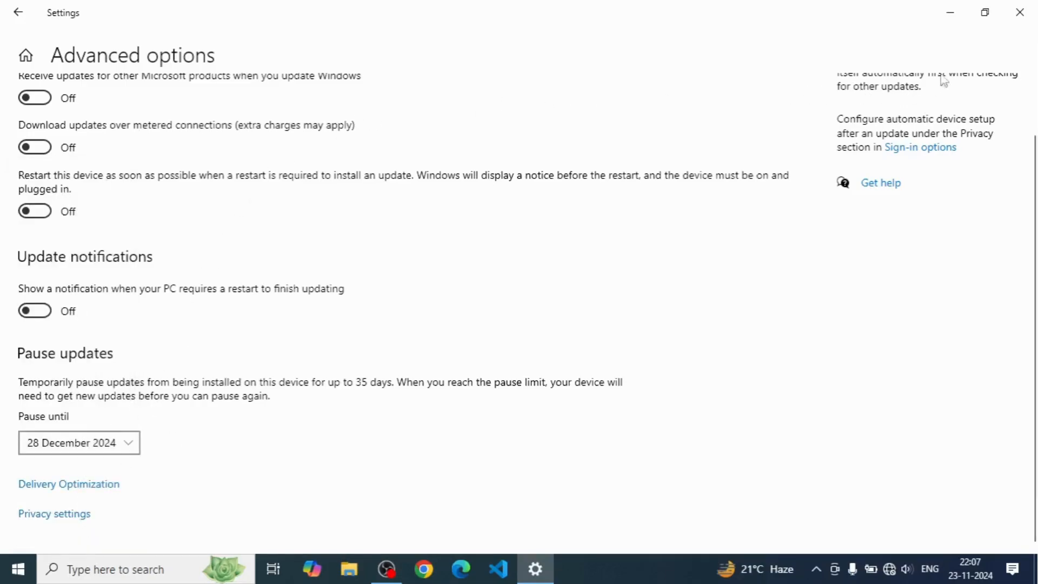
pyautogui.click(1021, 19)
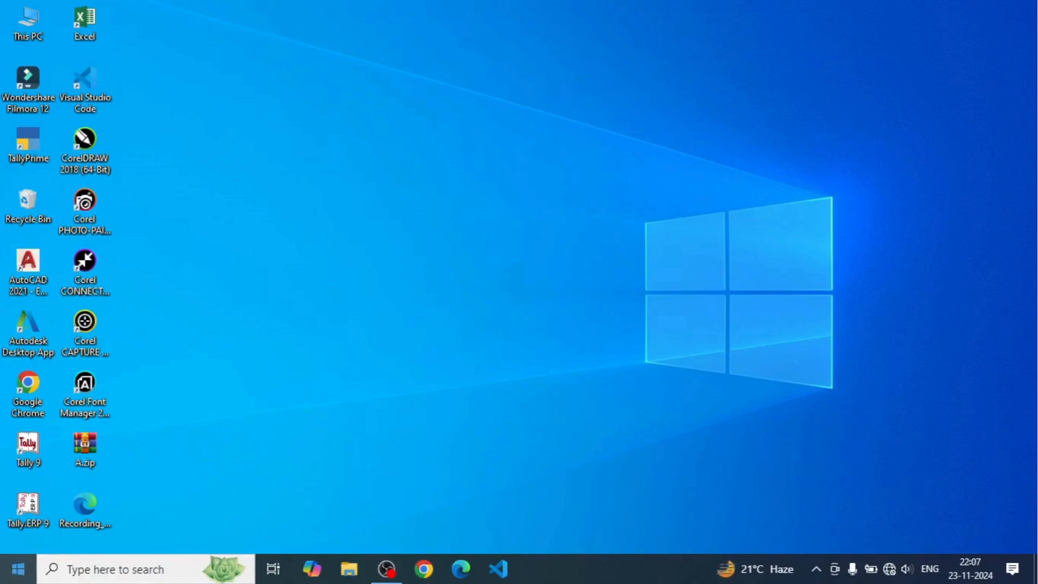
# - Open Registry Editor from the Windows Administrative Tools and move its window clear of the desktop icons
pyautogui.click(18, 569)
pyautogui.scroll(-15, 184, 368)
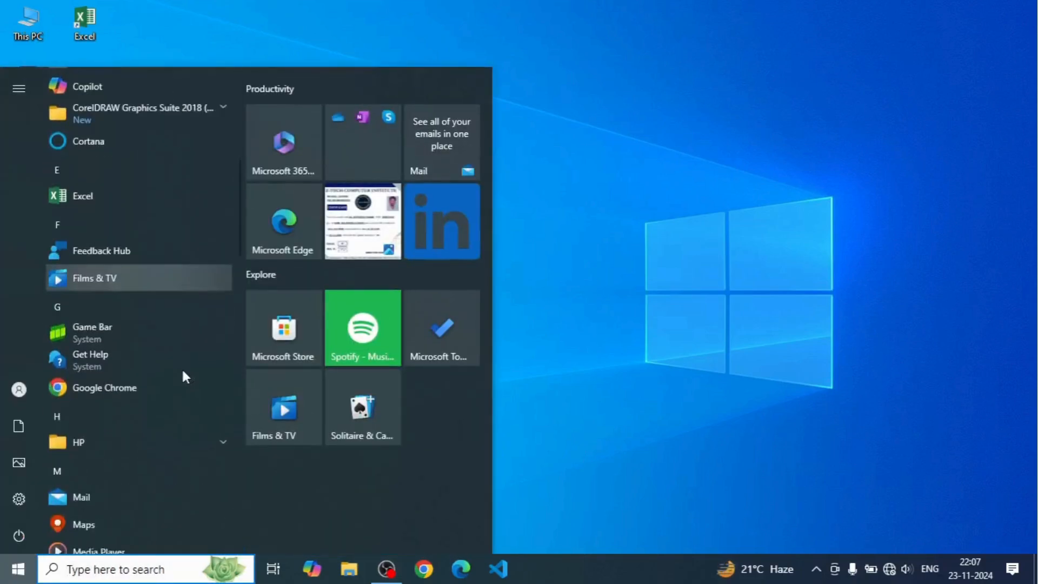
pyautogui.scroll(-10, 181, 368)
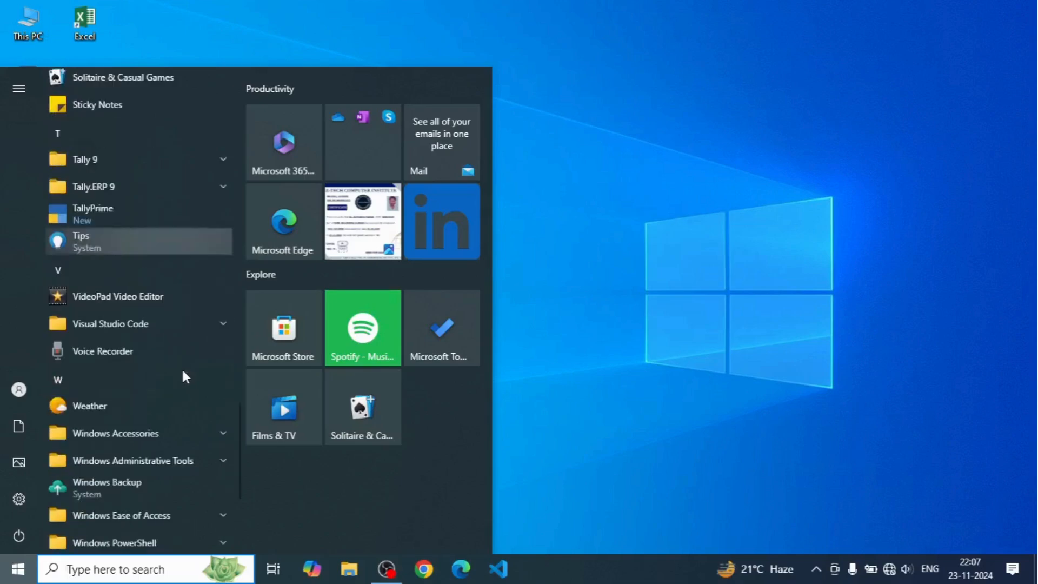
pyautogui.click(202, 249)
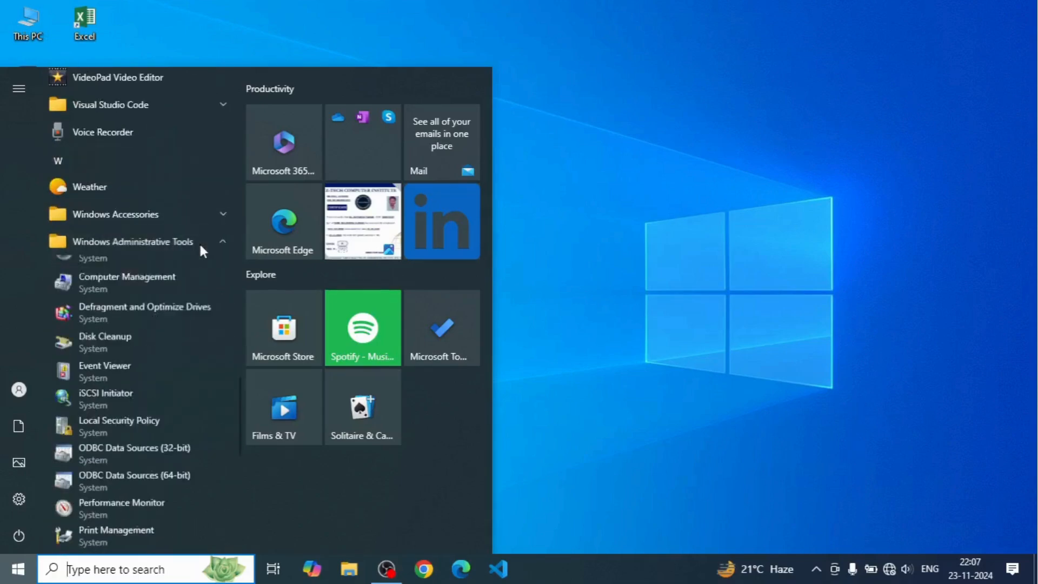
pyautogui.scroll(-4, 153, 425)
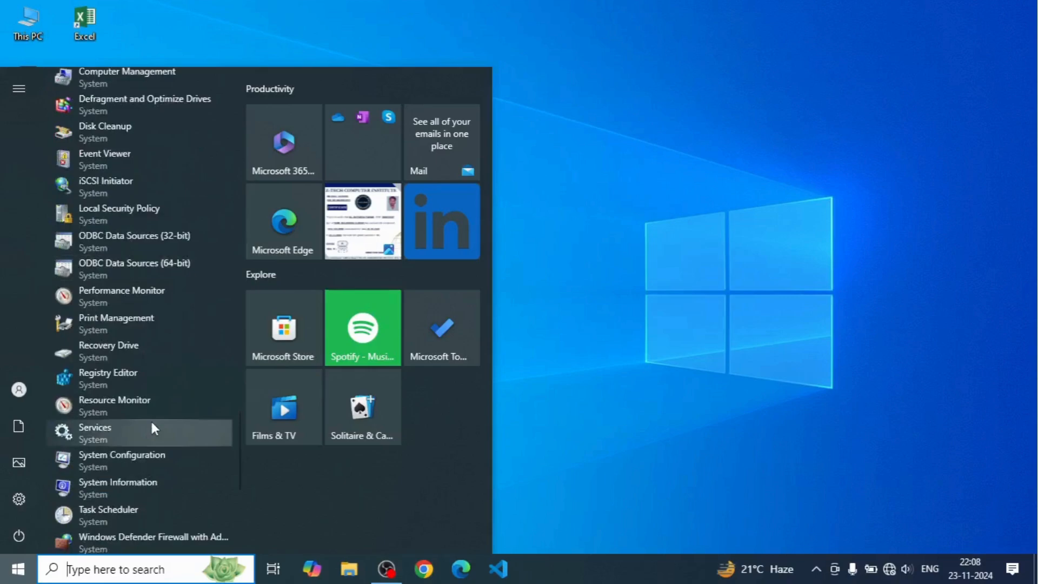
pyautogui.click(96, 381)
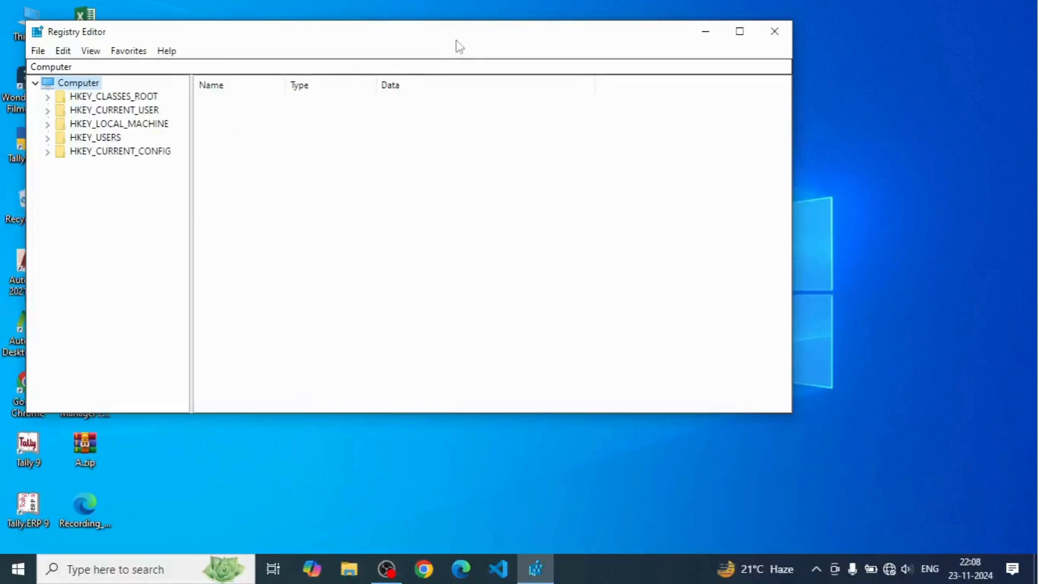
pyautogui.moveTo(457, 43); pyautogui.dragTo(589, 48)
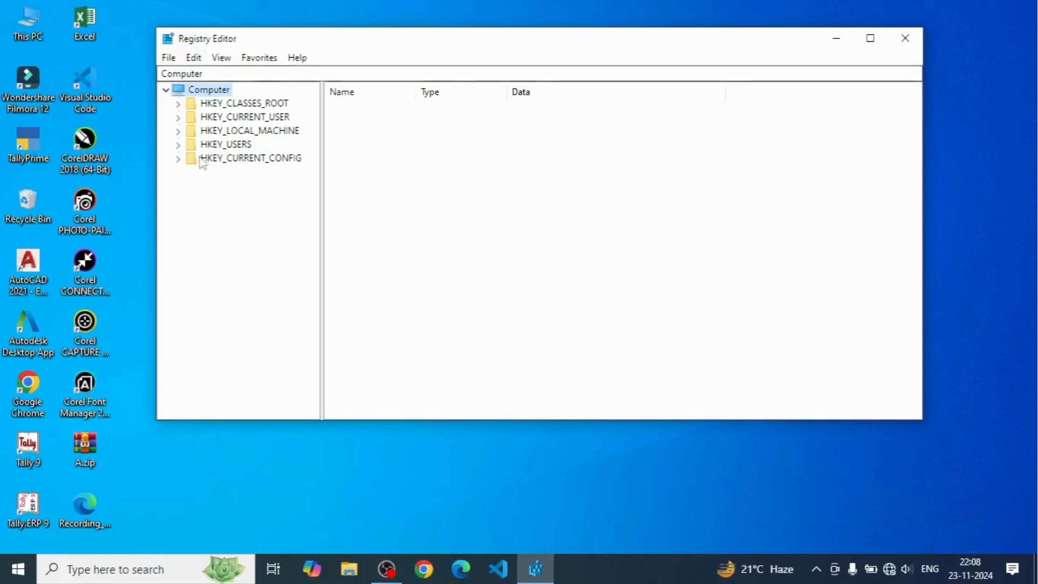
# - Examine the subkeys of HKEY_USERS, HKEY_CURRENT_USER and its SOFTWARE key, and close Registry Editor
pyautogui.click(179, 144)
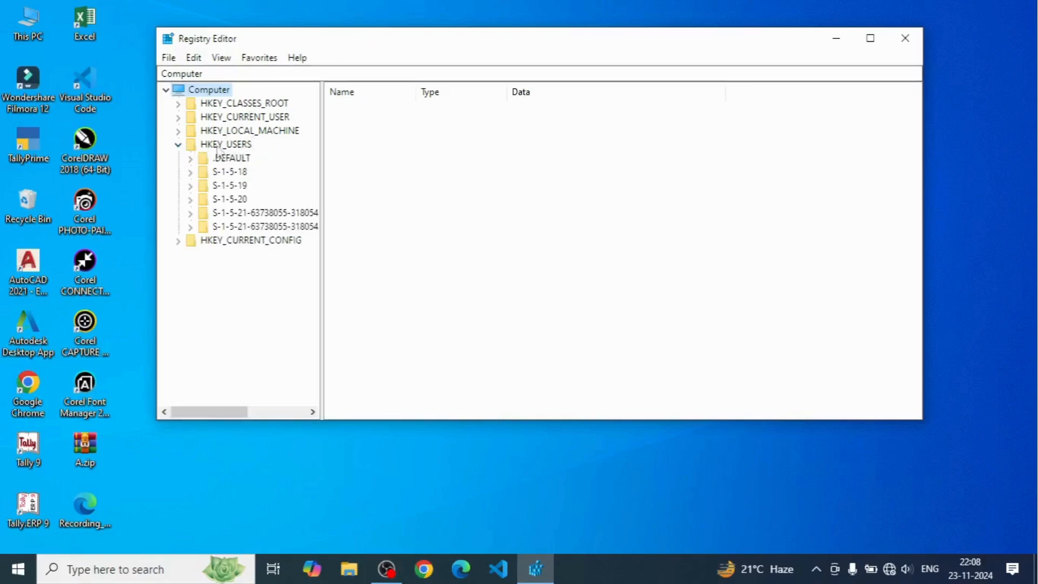
pyautogui.click(179, 118)
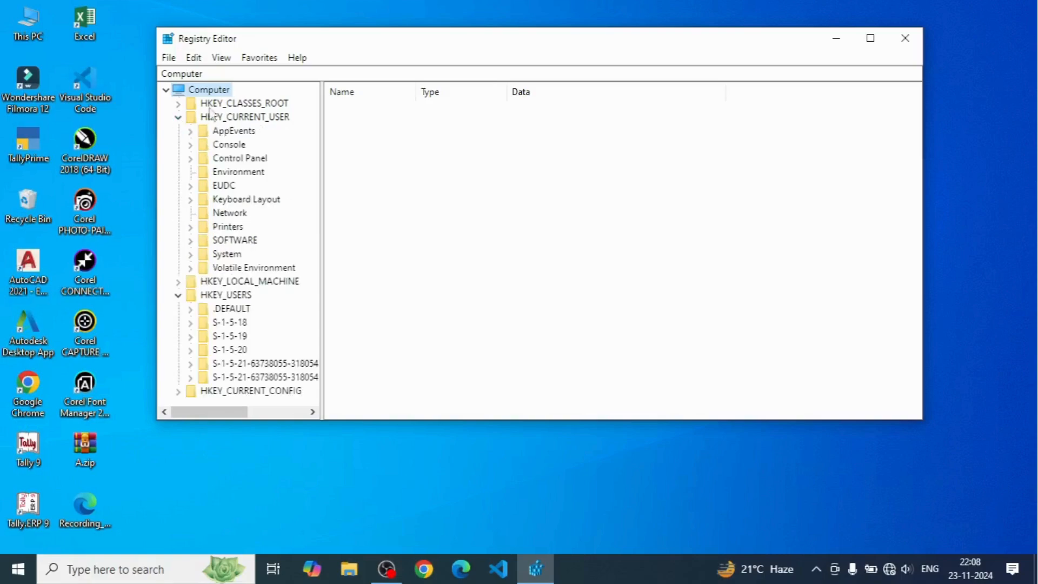
pyautogui.click(190, 240)
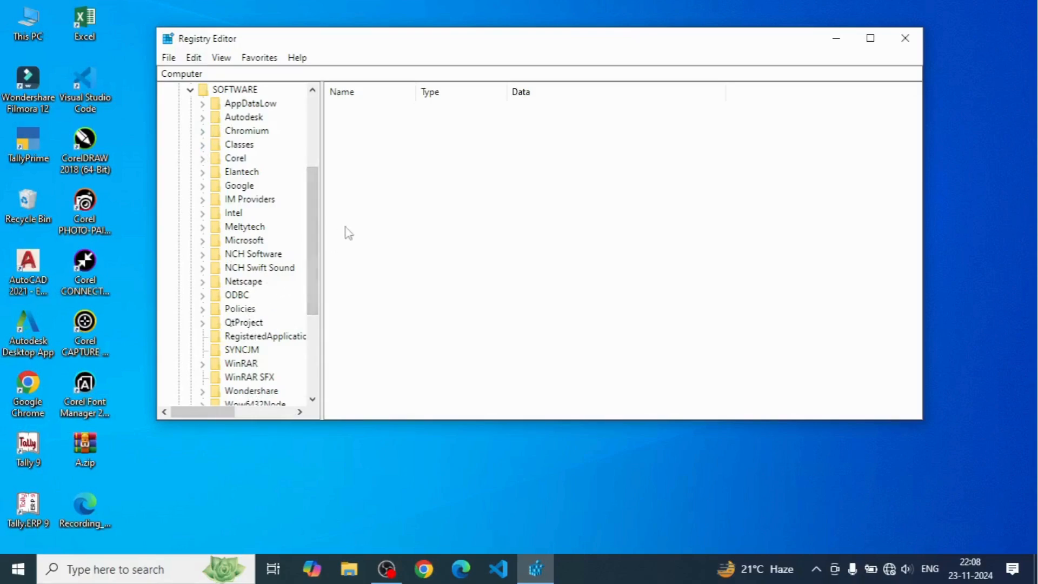
pyautogui.click(906, 35)
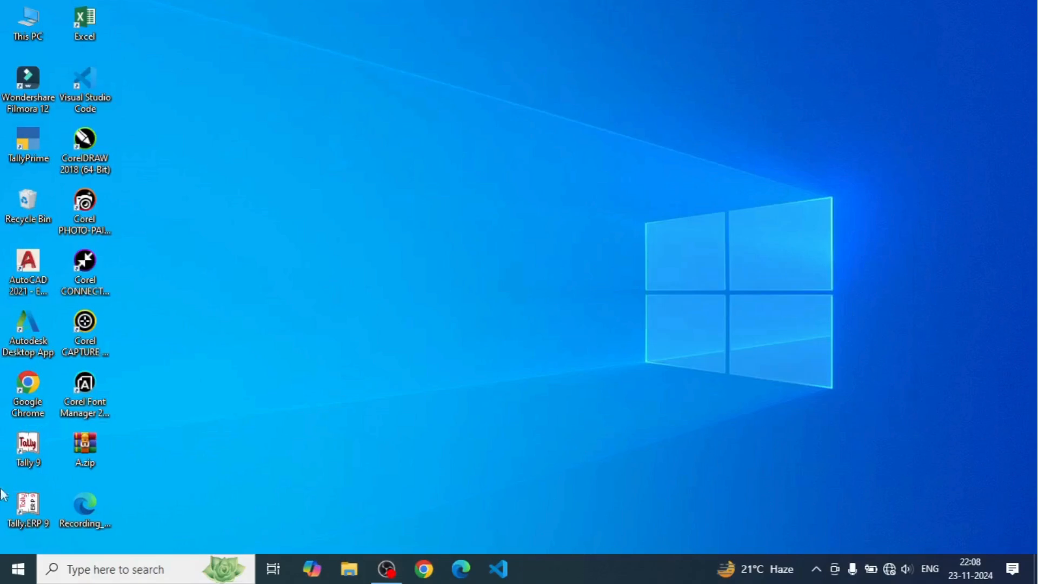
# - Open Windows Defender Firewall with Advanced Security from the Windows Administrative Tools, review its profile overview in a maximized window, and close it
pyautogui.click(16, 567)
pyautogui.scroll(-15, 146, 433)
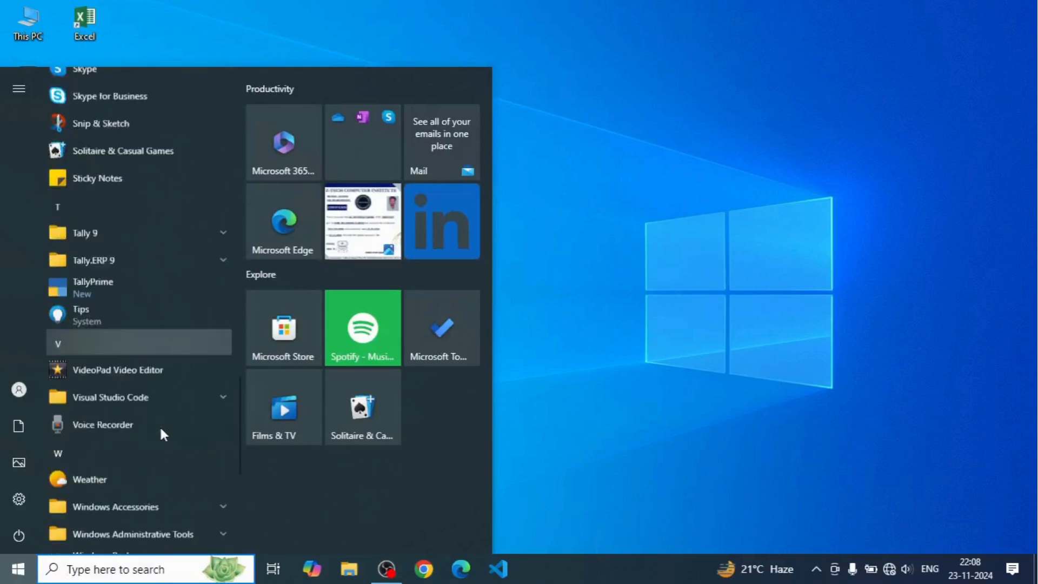
pyautogui.scroll(-5, 160, 425)
pyautogui.click(167, 244)
pyautogui.scroll(-5, 158, 411)
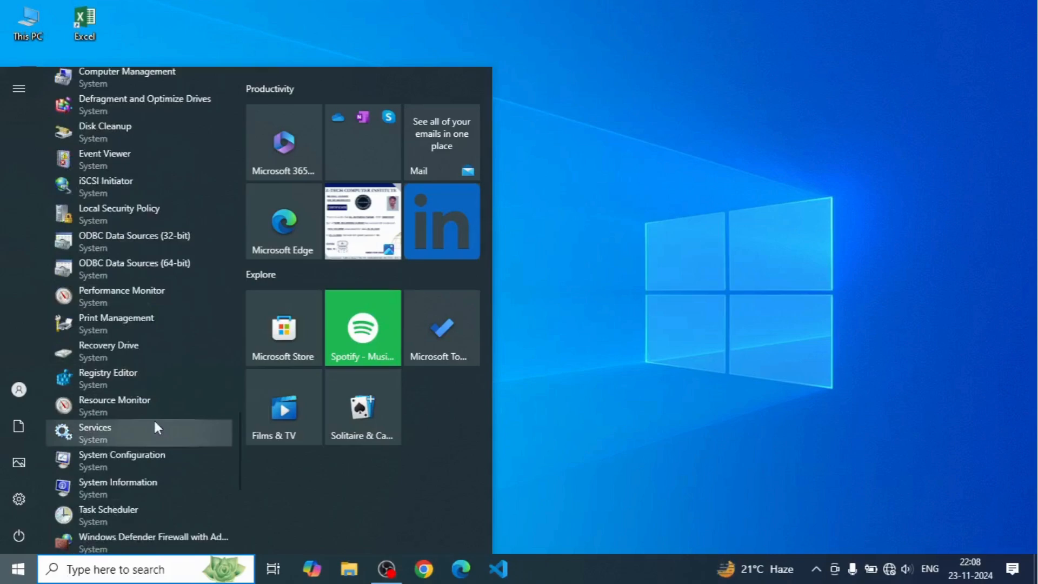
pyautogui.scroll(-2, 155, 423)
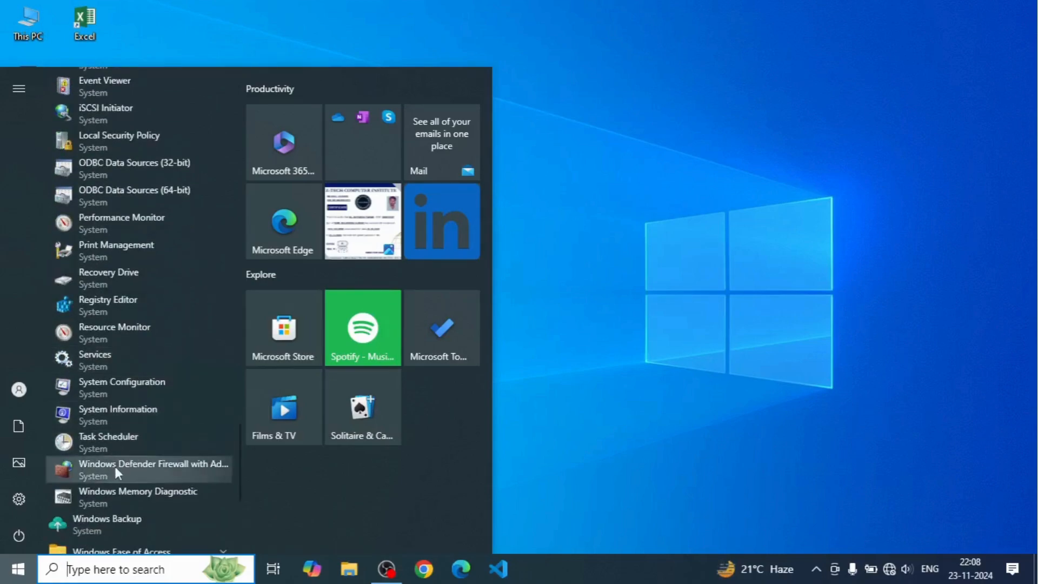
pyautogui.click(154, 468)
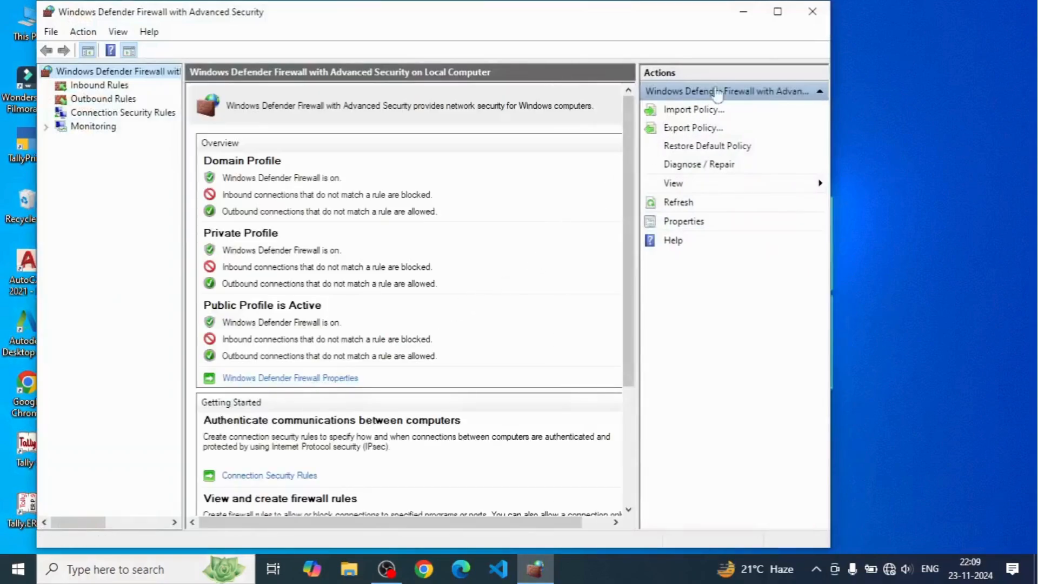
pyautogui.click(778, 12)
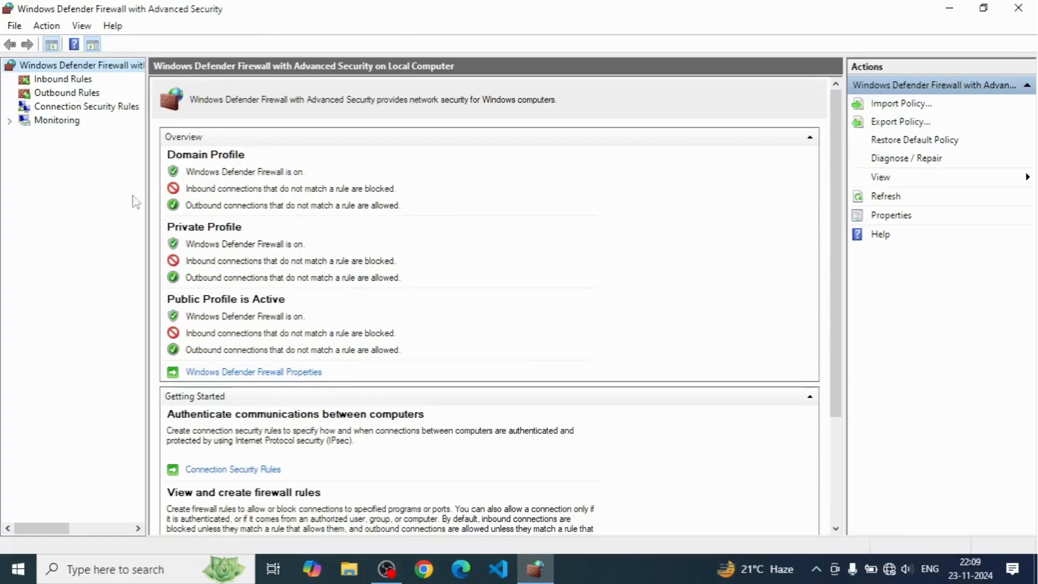
pyautogui.click(1020, 12)
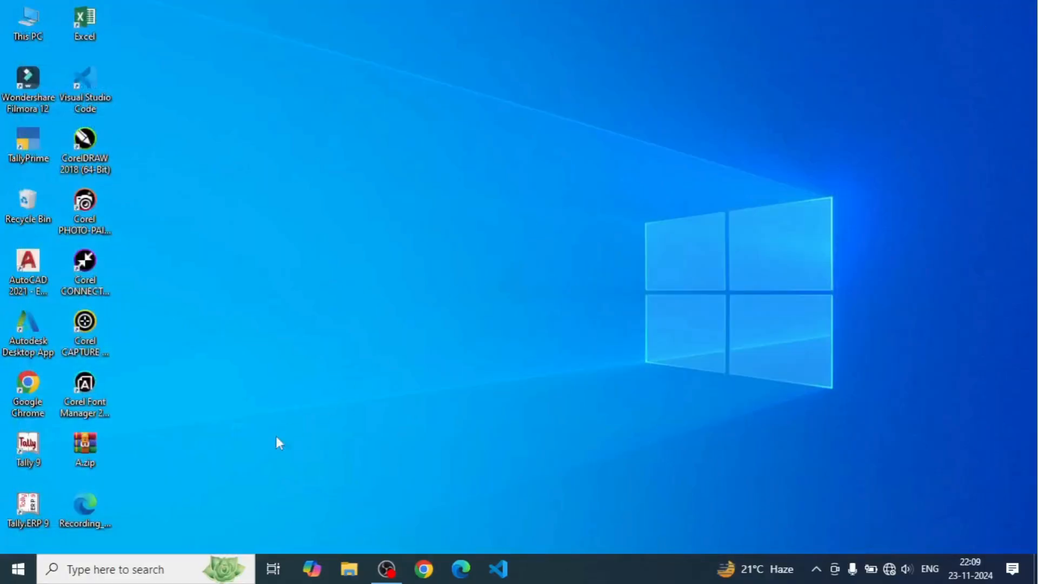
# - Examine the tools listed under Windows Administrative Tools, Windows Ease of Access and Windows PowerShell in the installed programs list
pyautogui.click(27, 573)
pyautogui.scroll(-10, 146, 402)
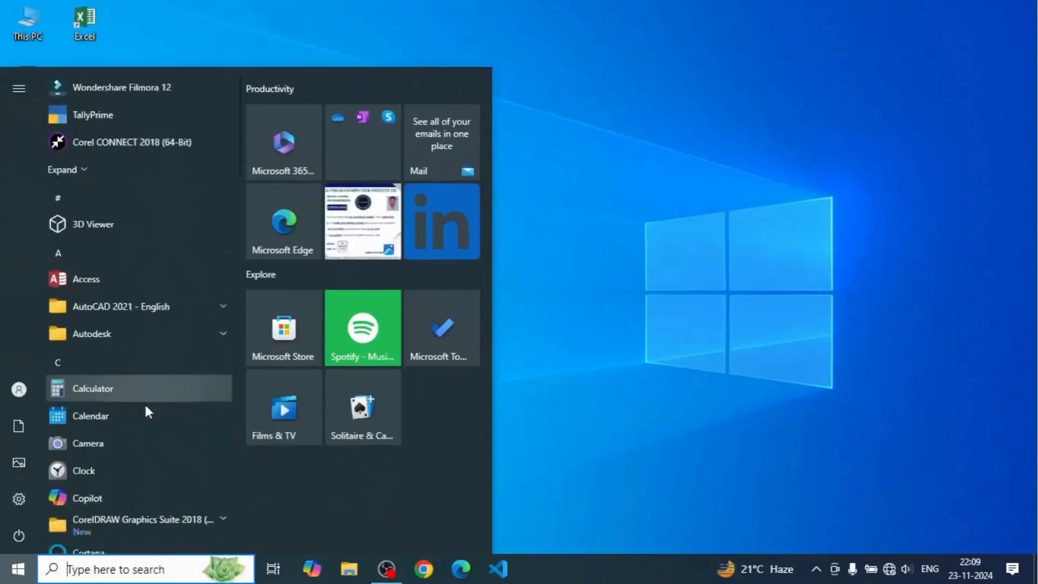
pyautogui.scroll(-15, 153, 398)
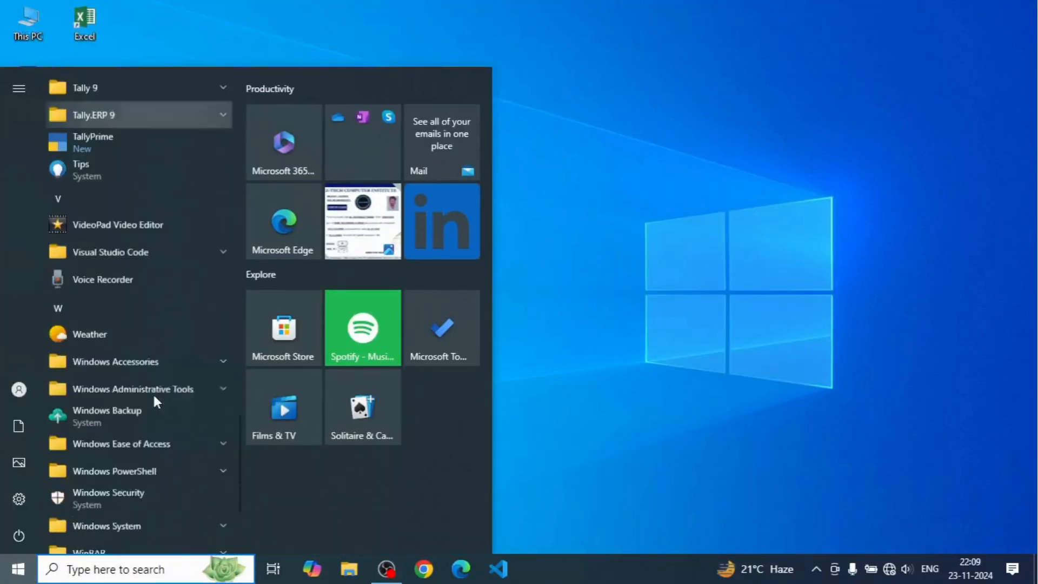
pyautogui.click(219, 242)
pyautogui.scroll(-1, 93, 488)
pyautogui.scroll(-5, 95, 492)
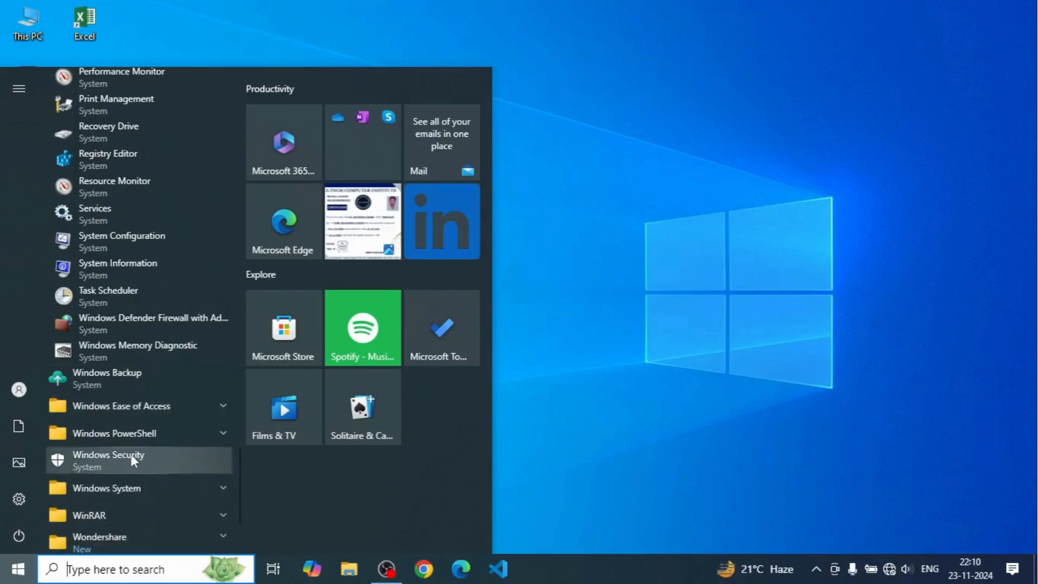
pyautogui.click(218, 407)
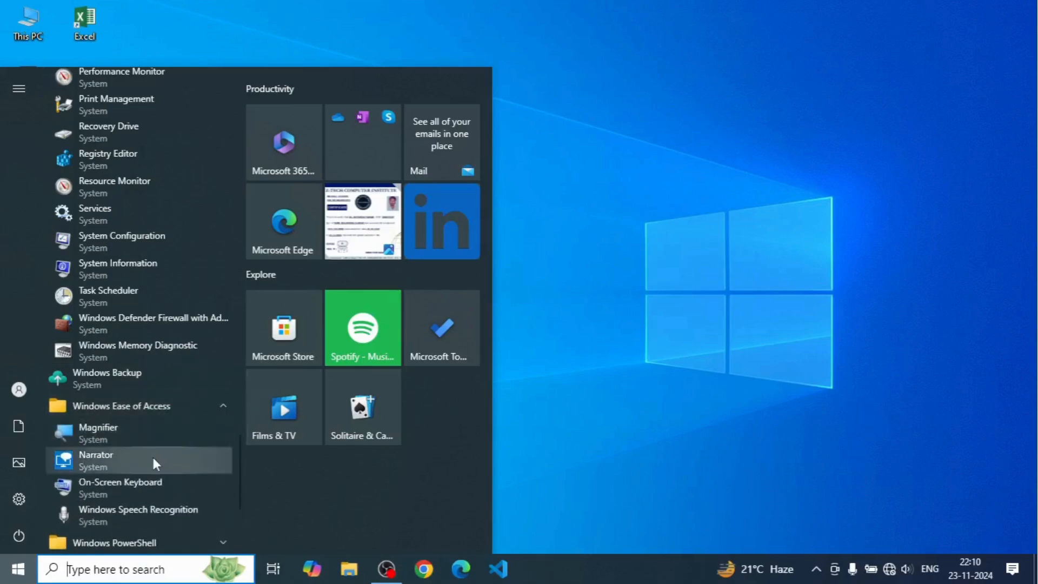
pyautogui.scroll(-4, 155, 461)
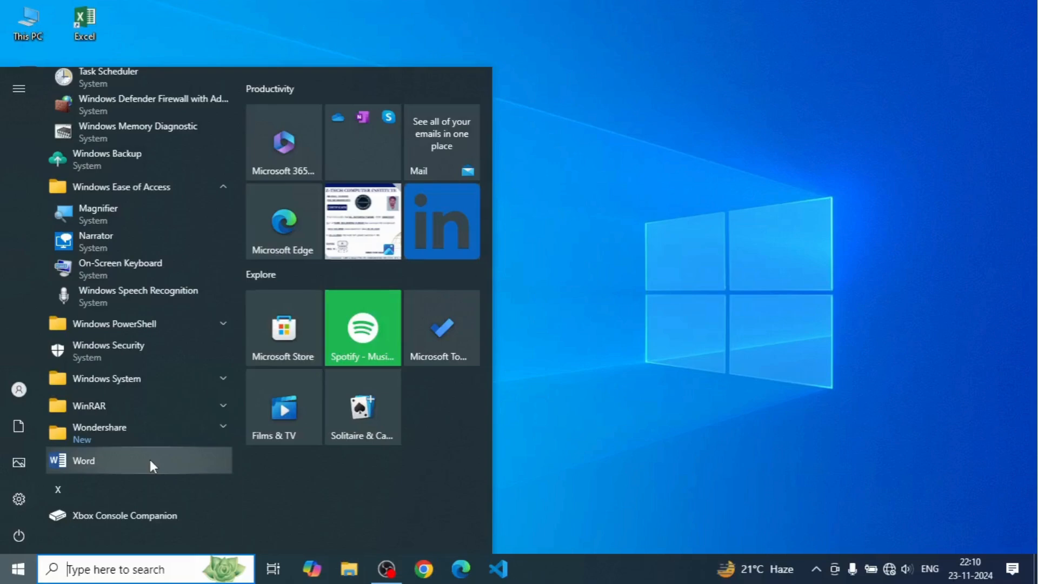
pyautogui.click(131, 327)
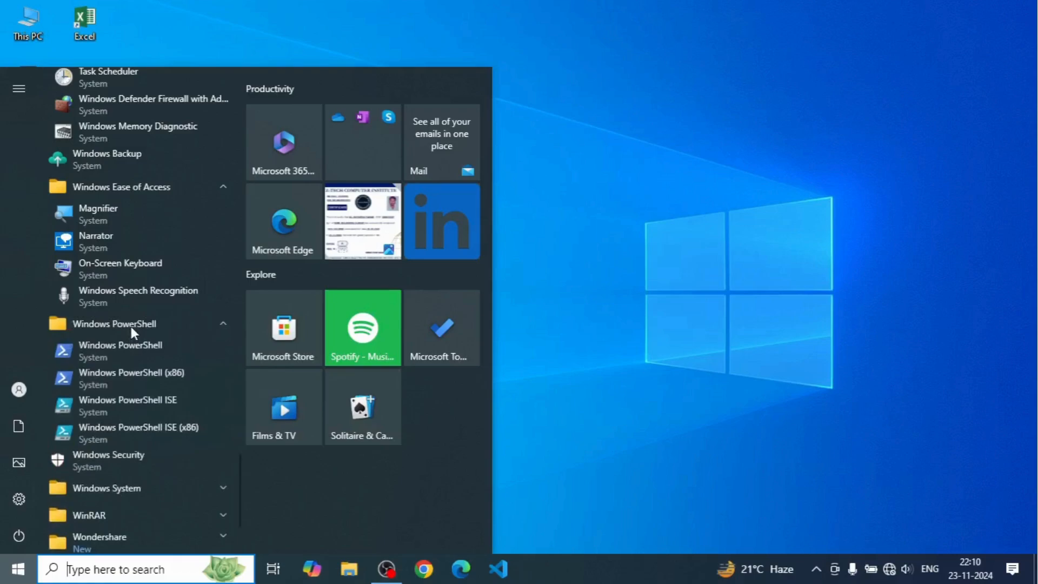
pyautogui.click(131, 327)
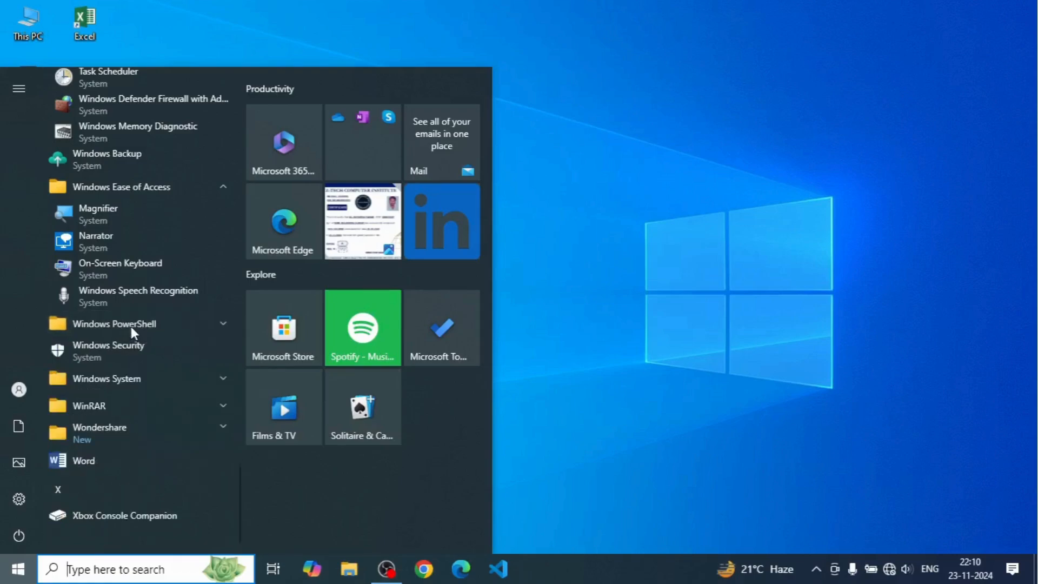
pyautogui.click(560, 422)
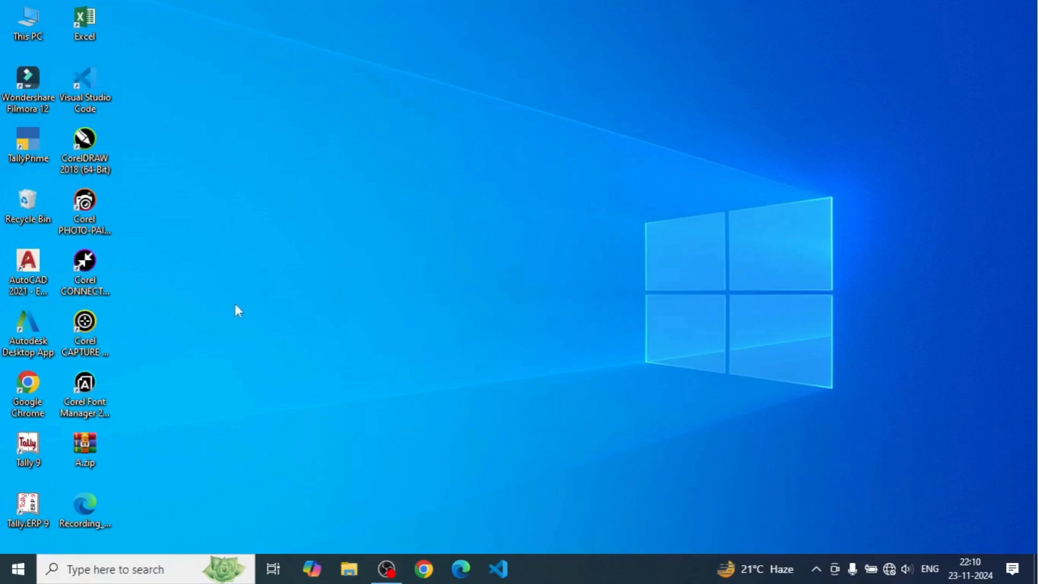
# - Open This PC in File Explorer, check the free space and total size of Local Disk (C:), and close the window
pyautogui.click(348, 569)
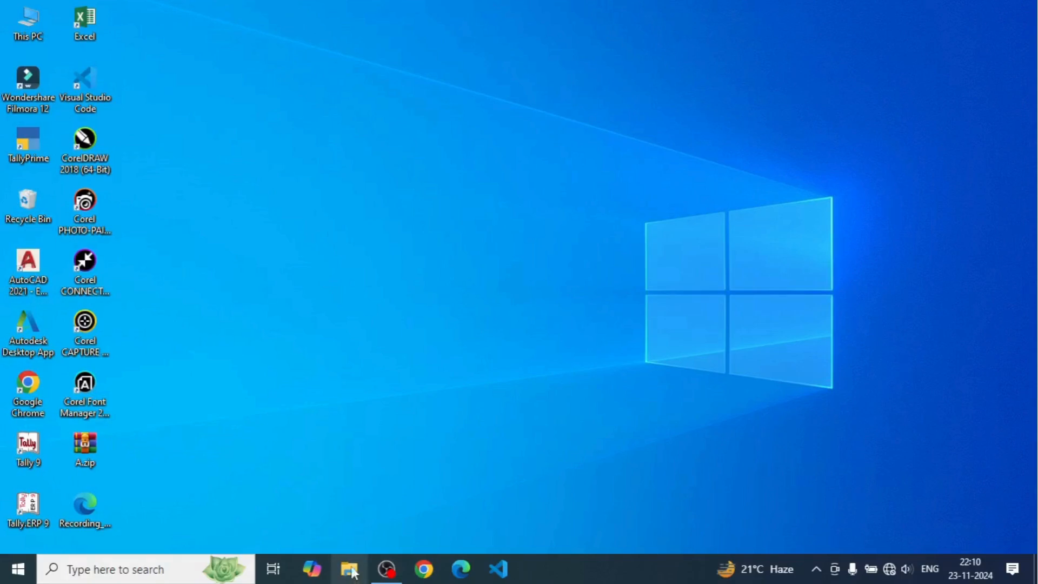
pyautogui.click(766, 13)
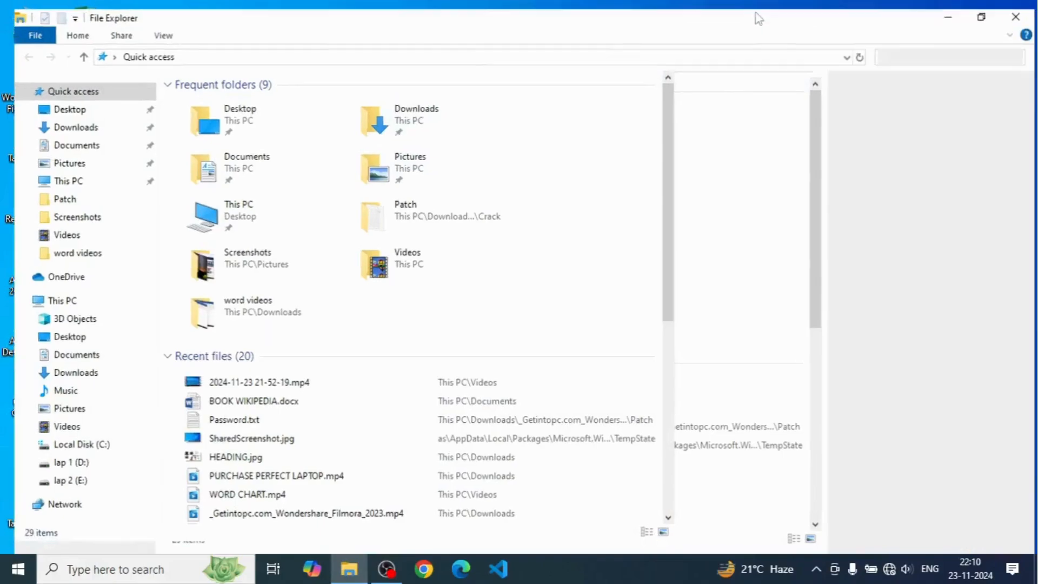
pyautogui.click(60, 297)
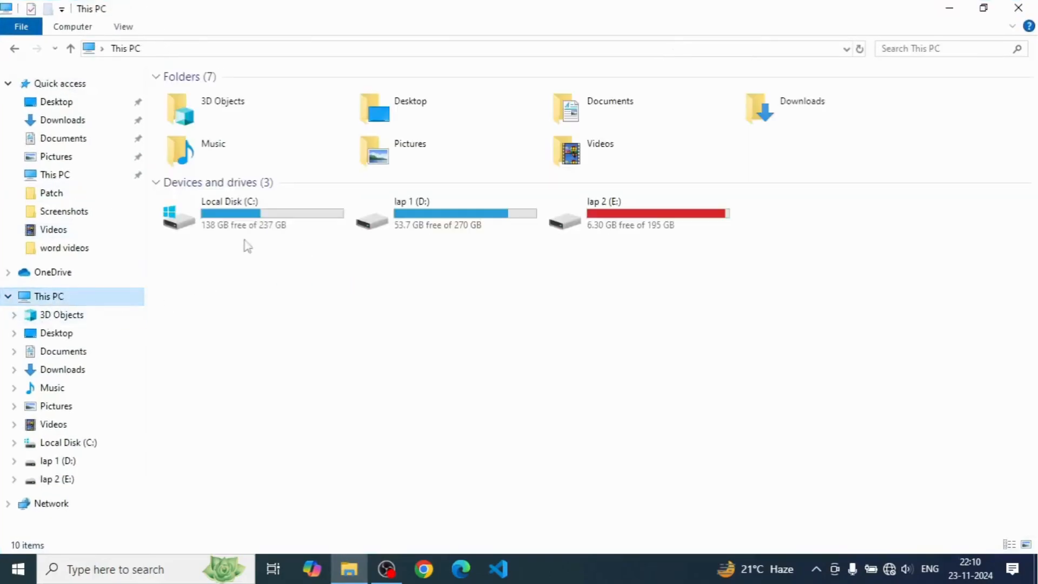
pyautogui.moveTo(332, 230)
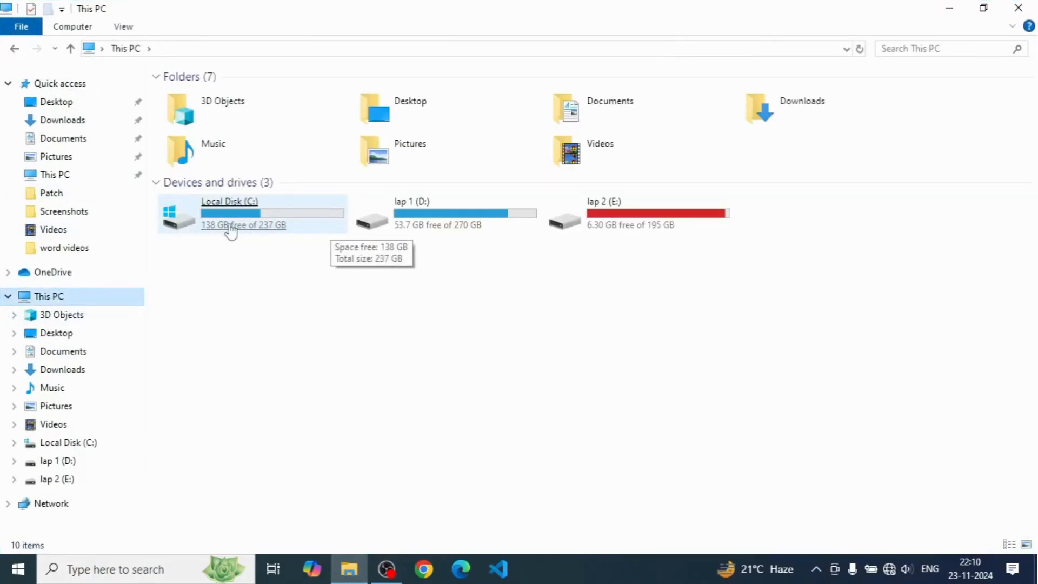
pyautogui.click(330, 227)
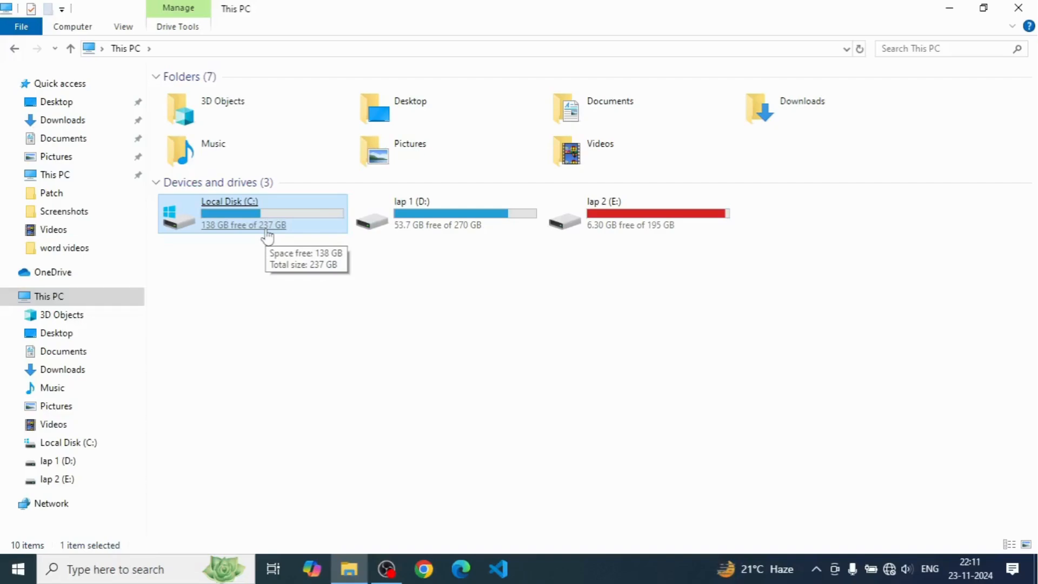
pyautogui.click(1018, 8)
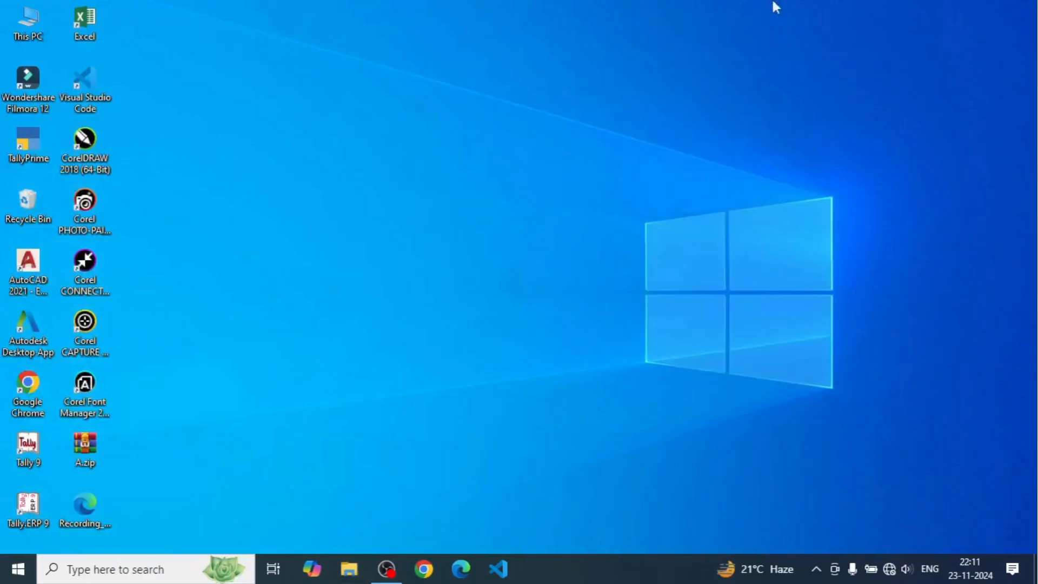
# - Check the Recycle Bin's maximum size for Local Disk (C:) and lap 2 (E:) without saving changes, and view its deleted files
pyautogui.rightClick(26, 215)
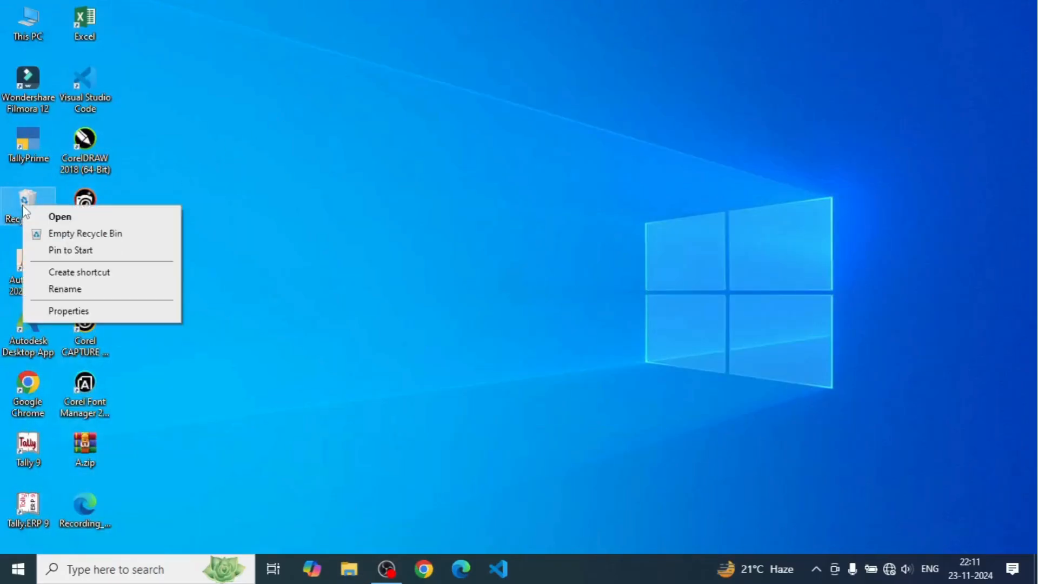
pyautogui.click(48, 312)
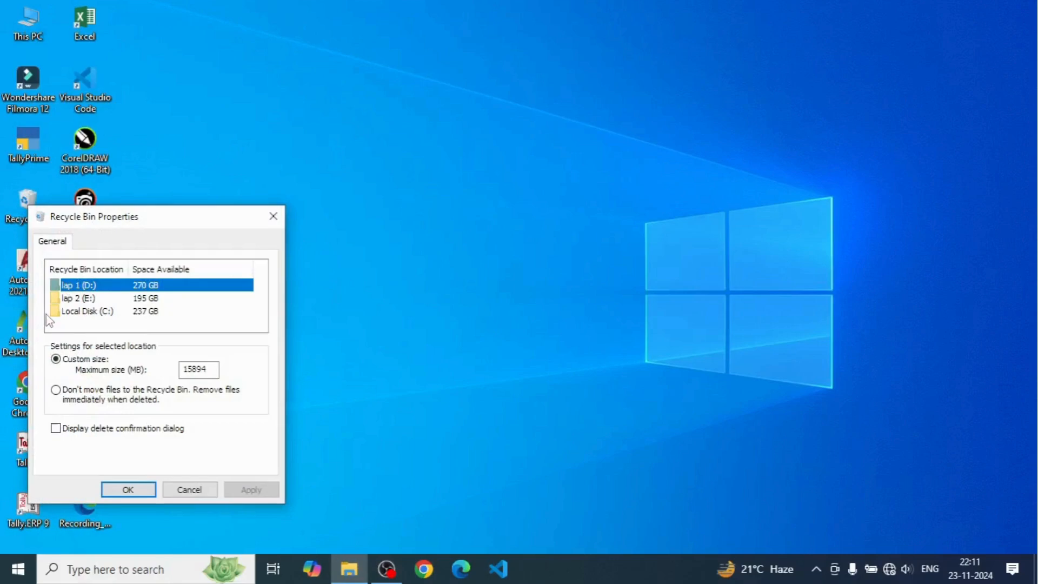
pyautogui.moveTo(150, 223); pyautogui.dragTo(374, 201)
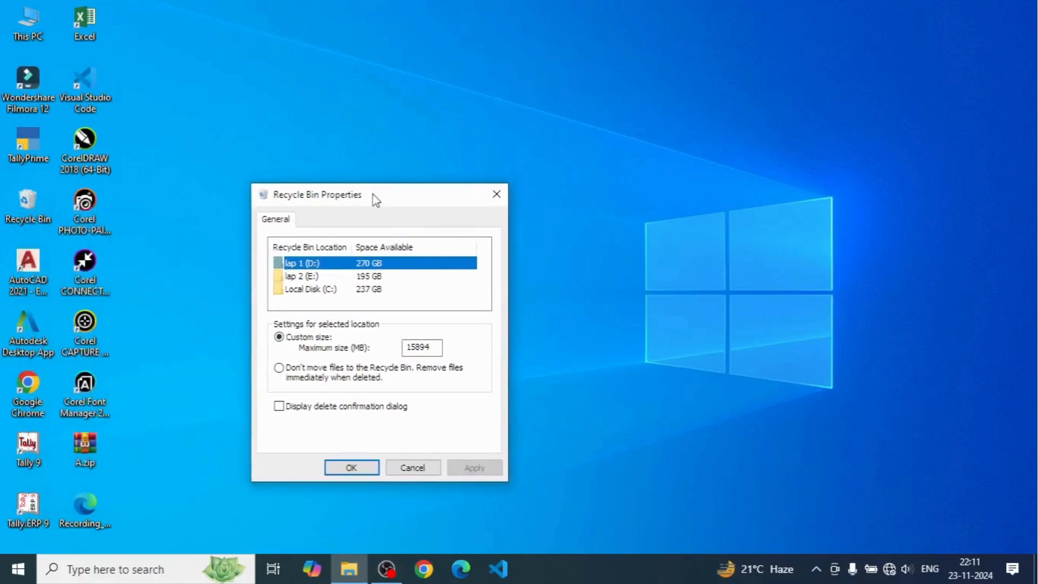
pyautogui.click(328, 289)
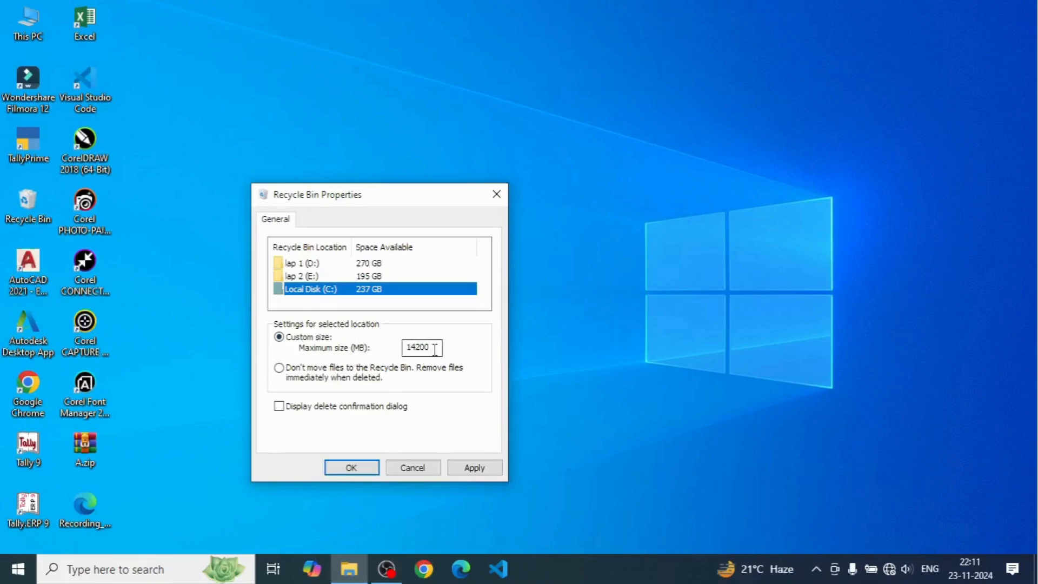
pyautogui.moveTo(440, 347); pyautogui.dragTo(405, 347)
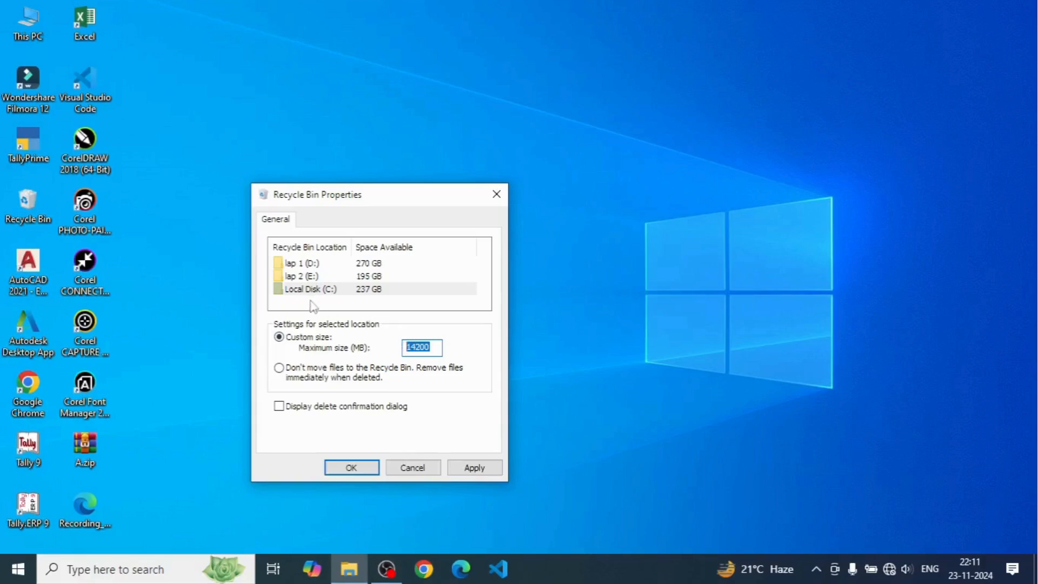
pyautogui.click(303, 277)
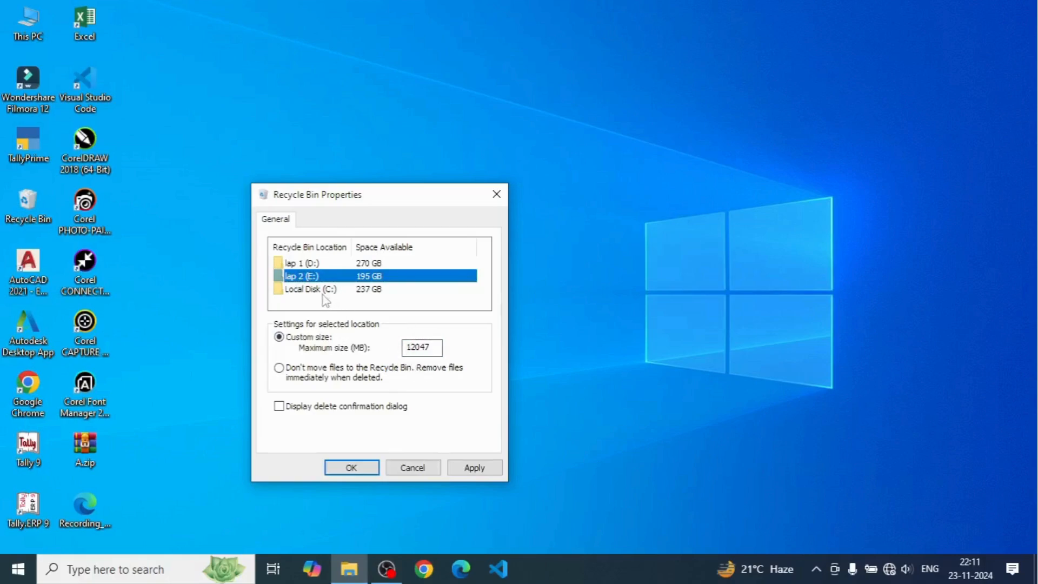
pyautogui.click(419, 468)
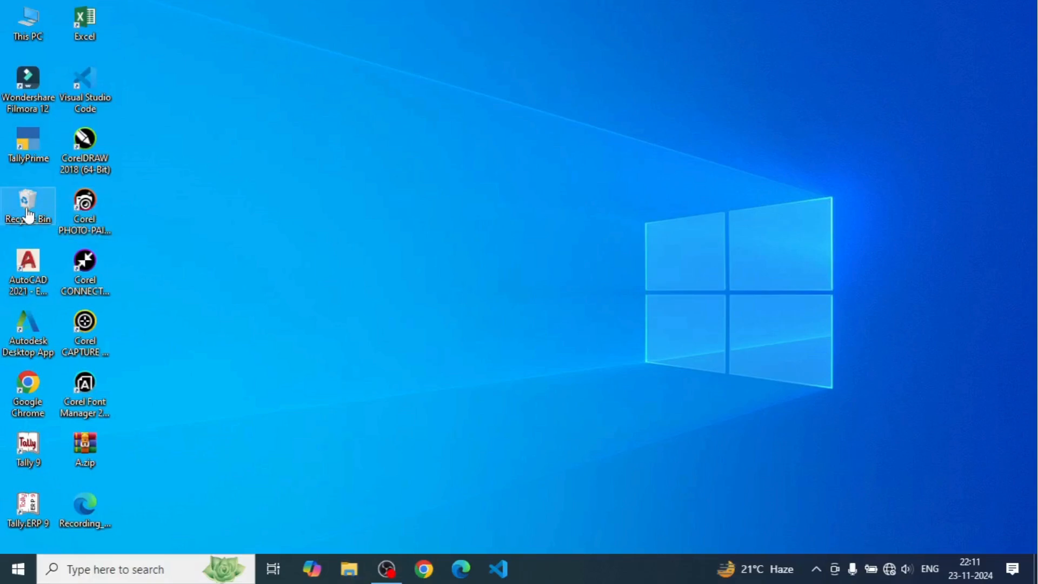
pyautogui.doubleClick(28, 205)
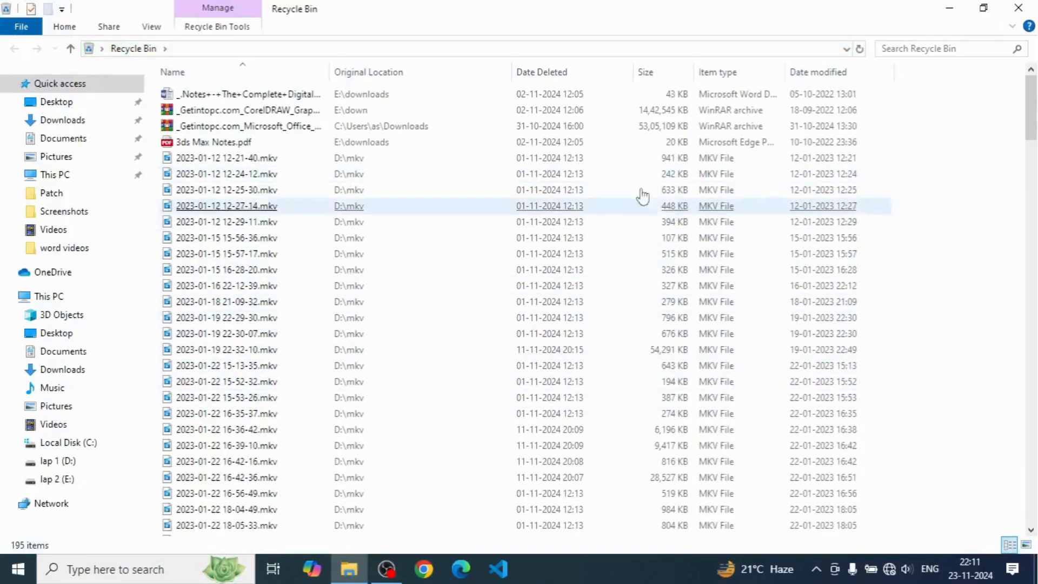
pyautogui.click(1018, 7)
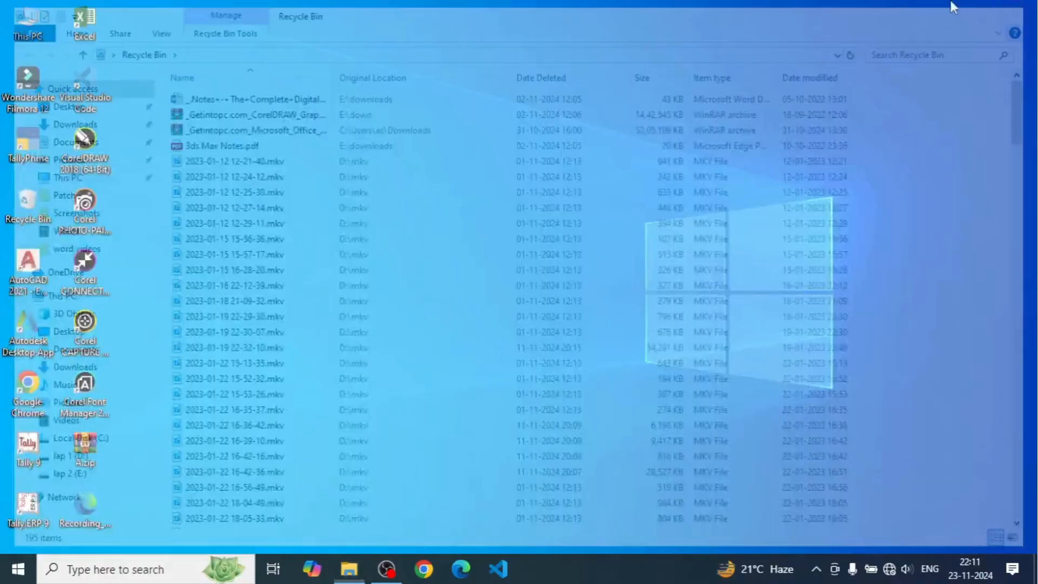